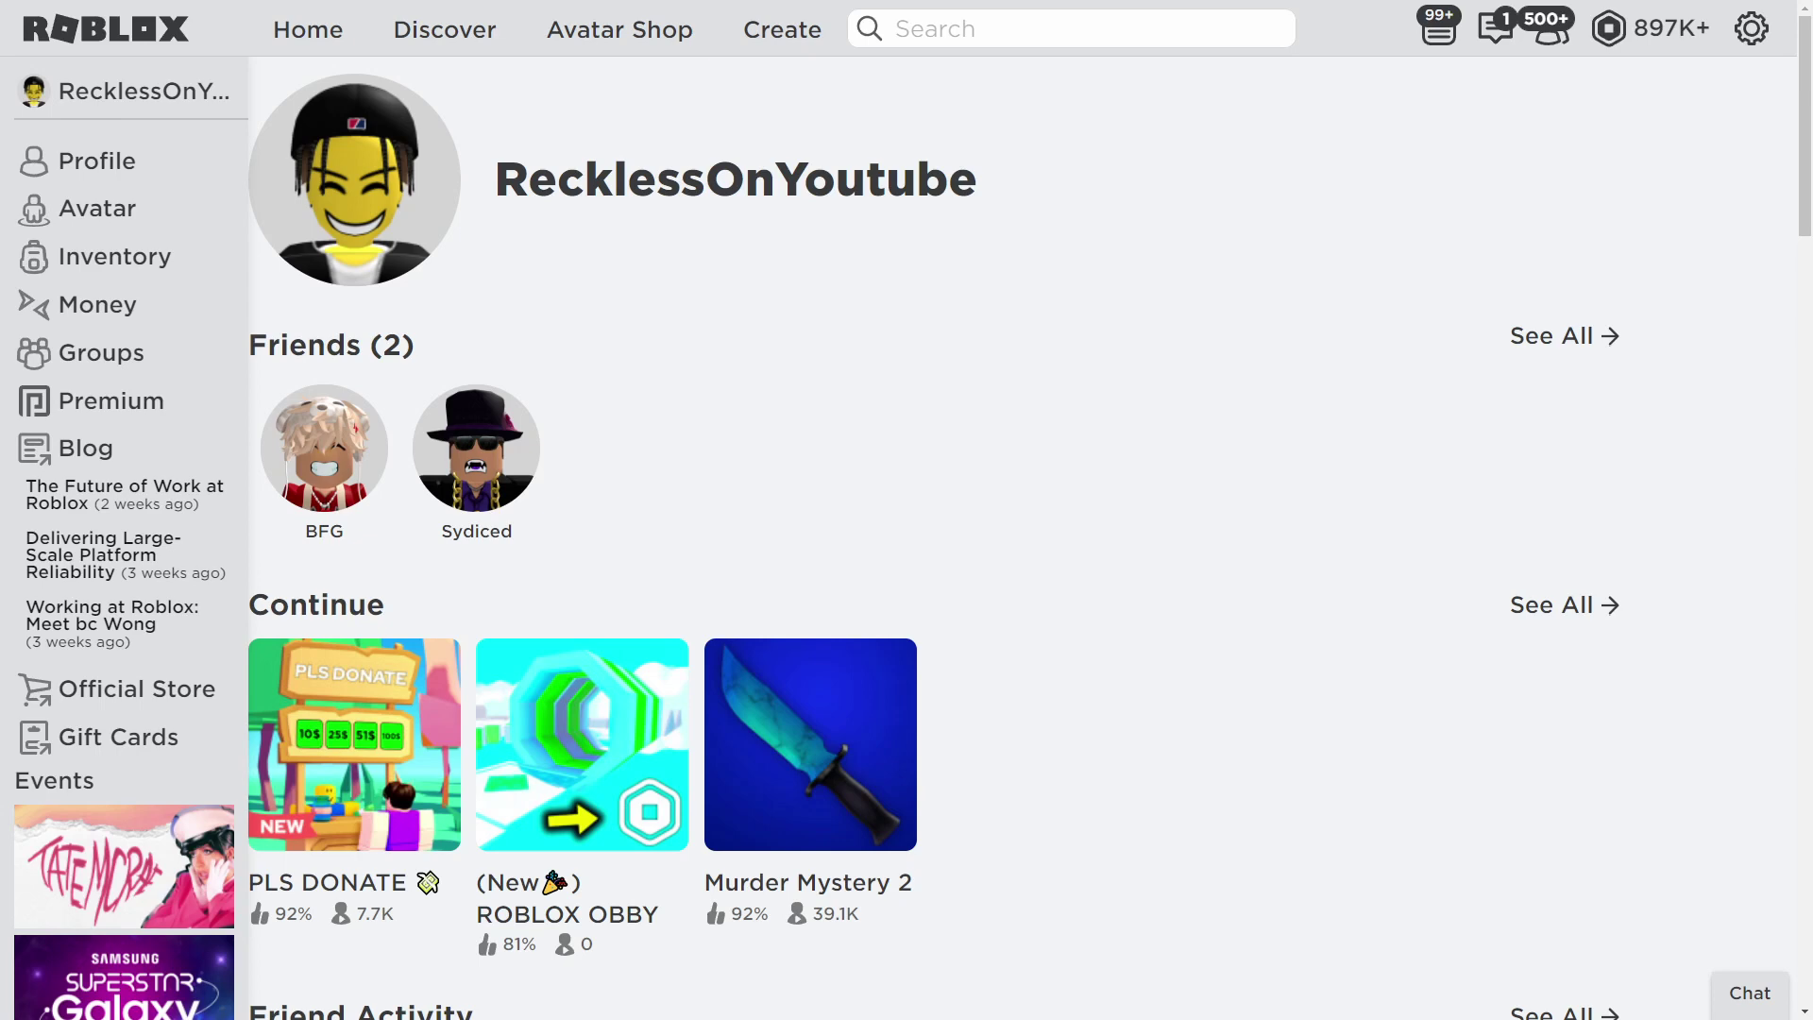
Toggle full screen off and on, check the settings gear menu, and open a new browser tab.
{"action": "key", "text": "F11"}
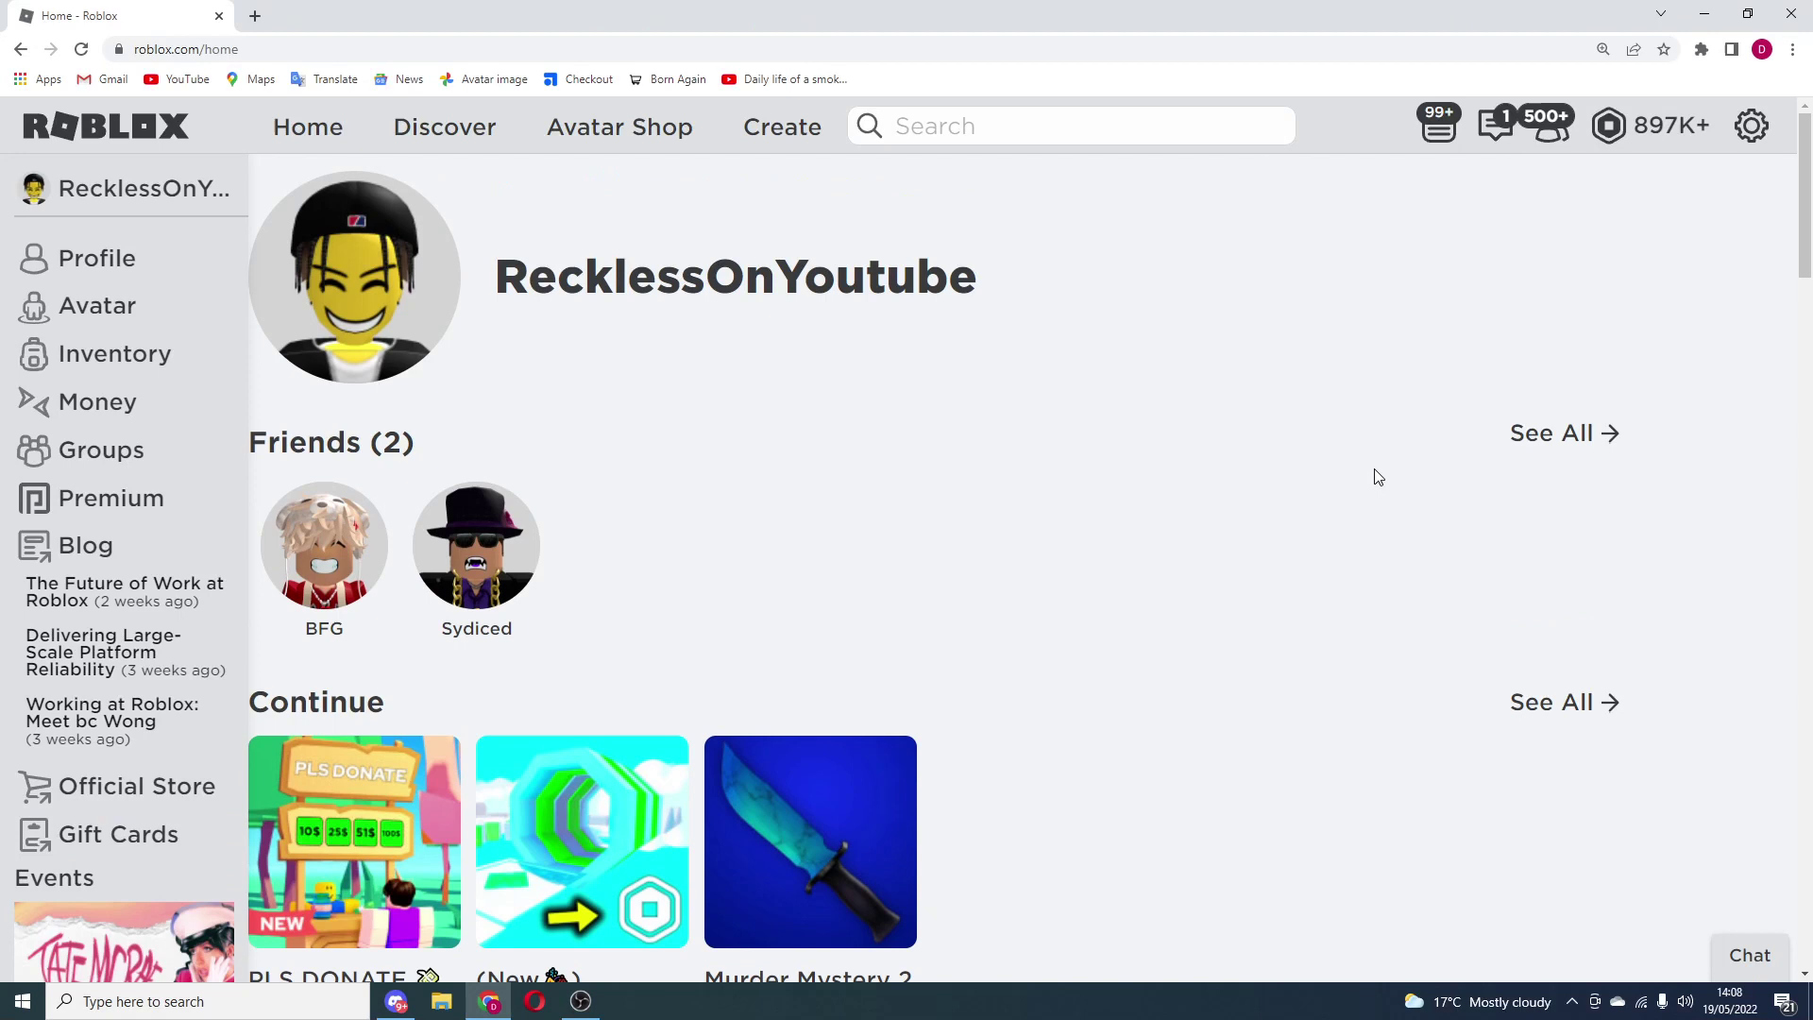
{"action": "left_click", "coordinate": [1753, 141]}
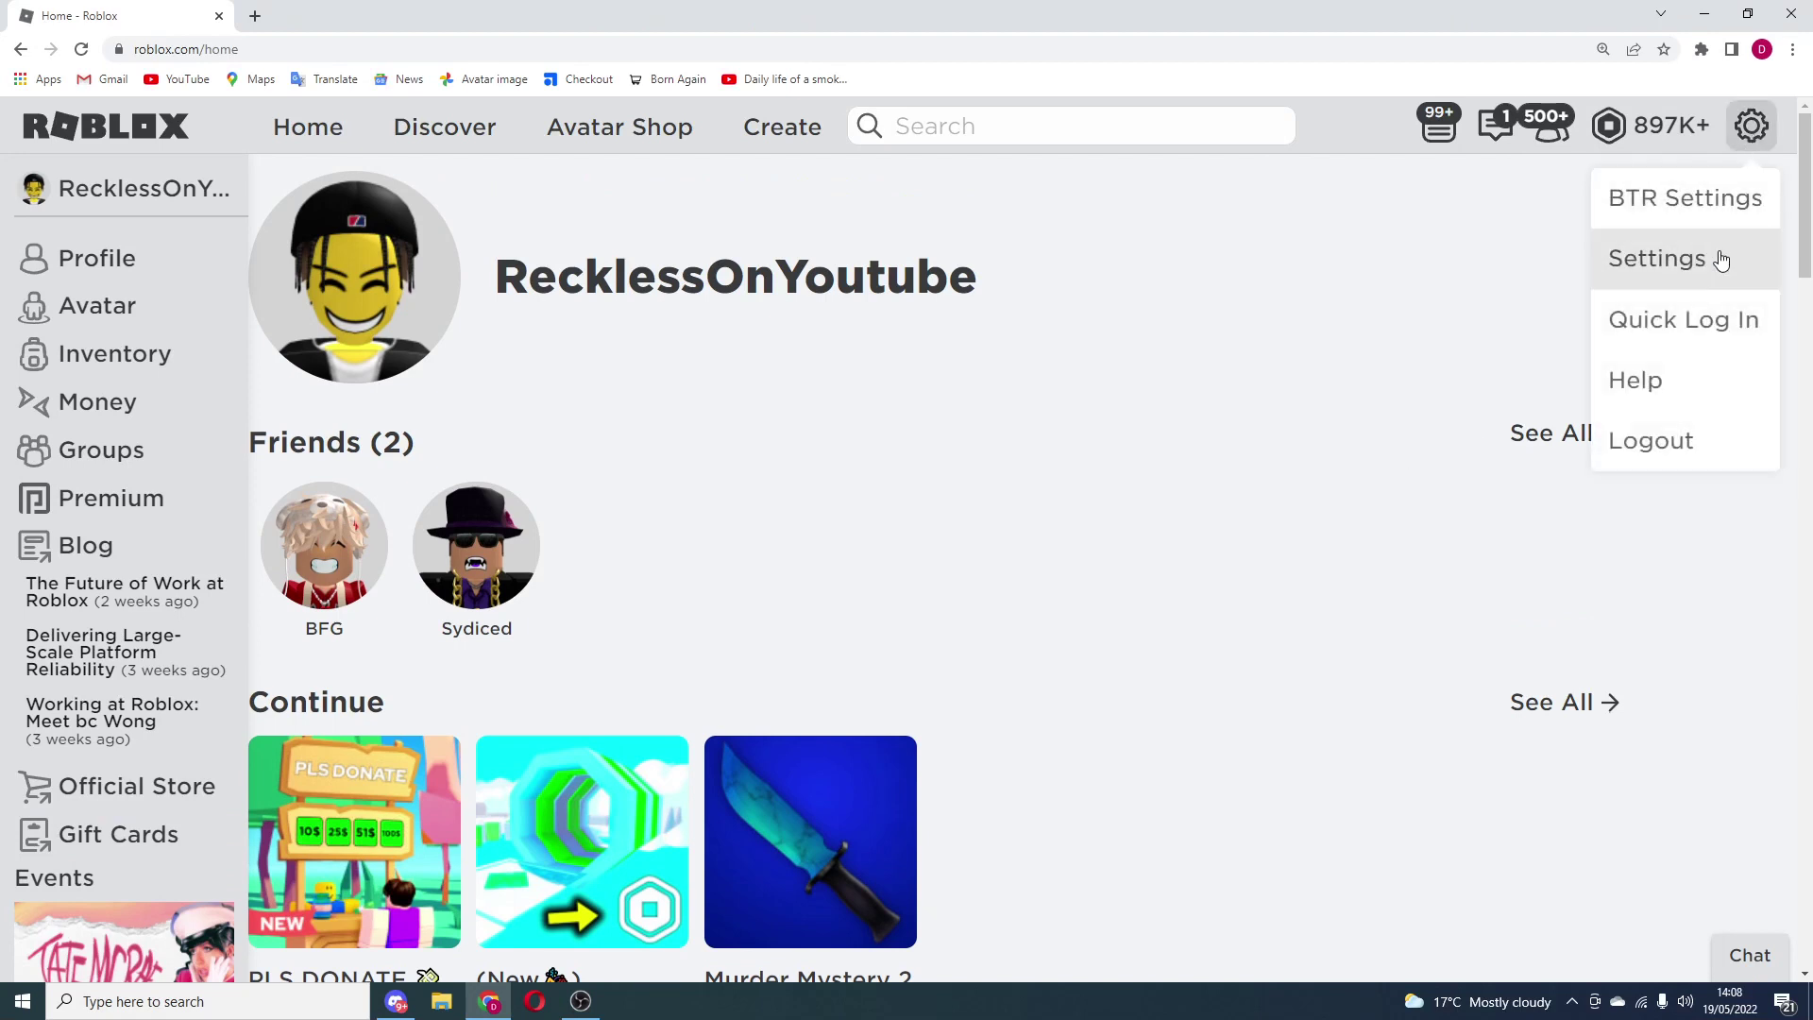
{"action": "left_click", "coordinate": [1310, 433]}
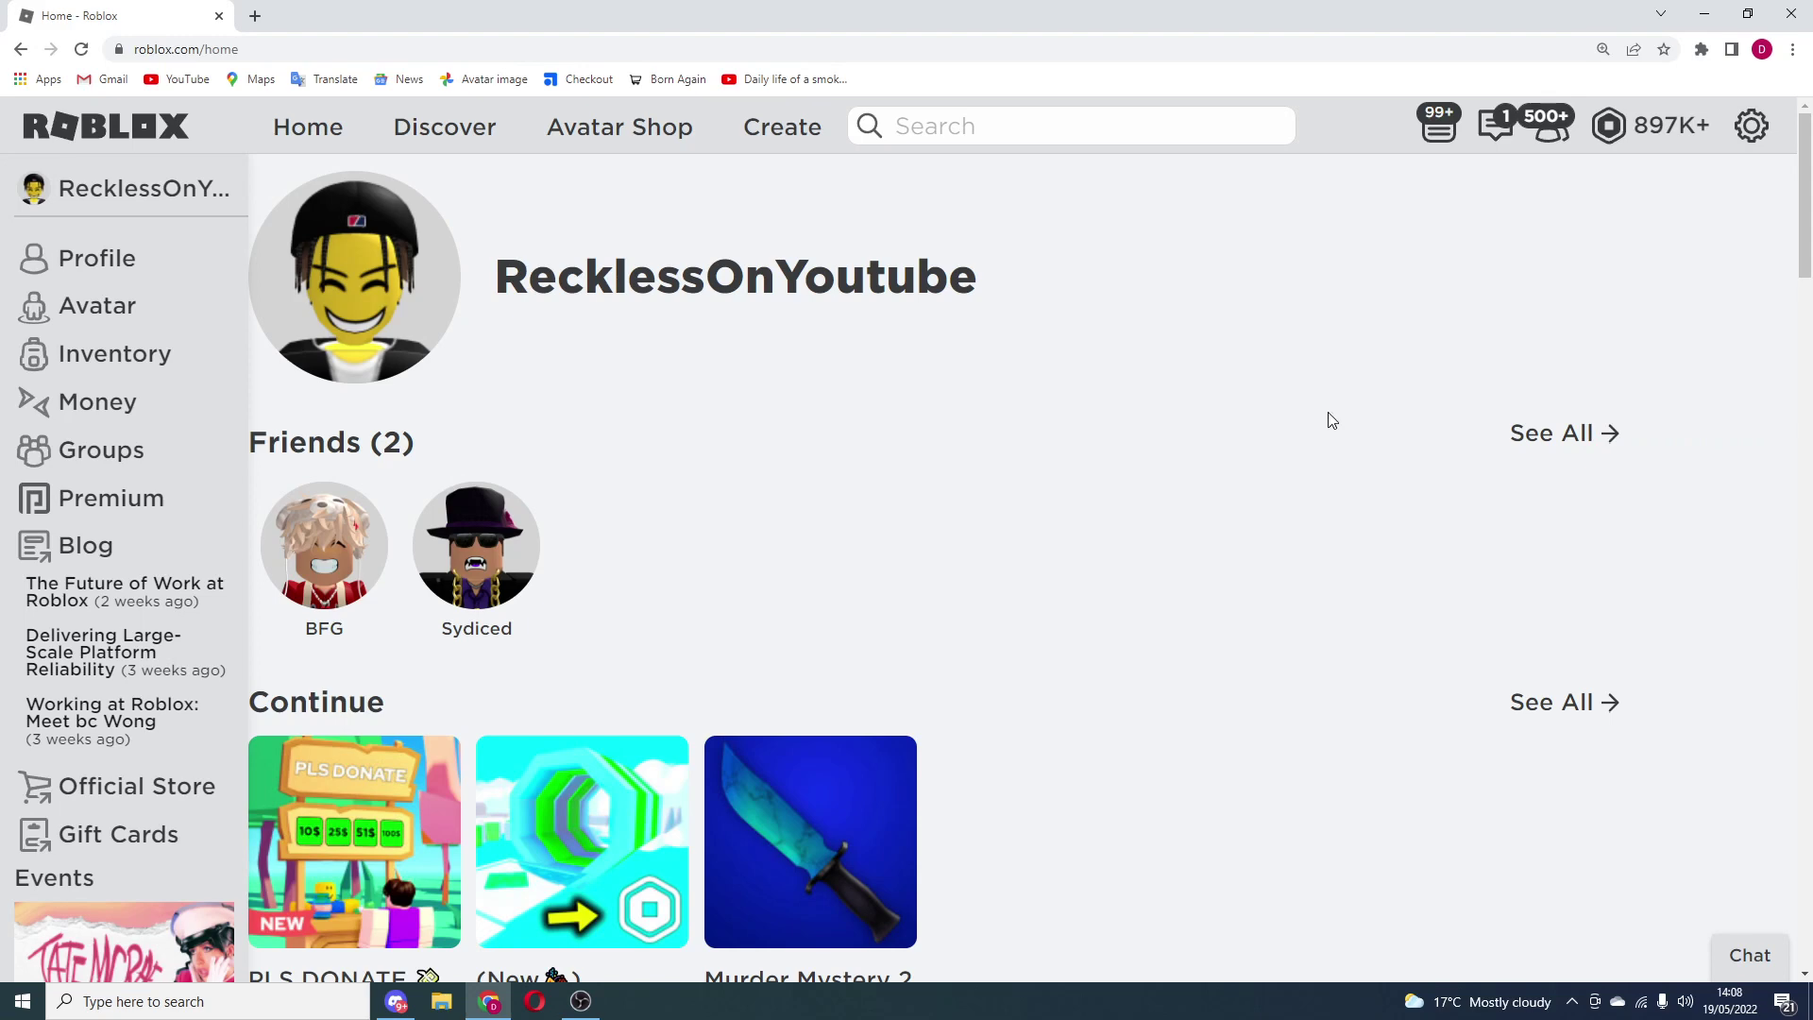
{"action": "key", "text": "F11"}
{"action": "key", "text": "F11"}
{"action": "left_click", "coordinate": [1753, 130]}
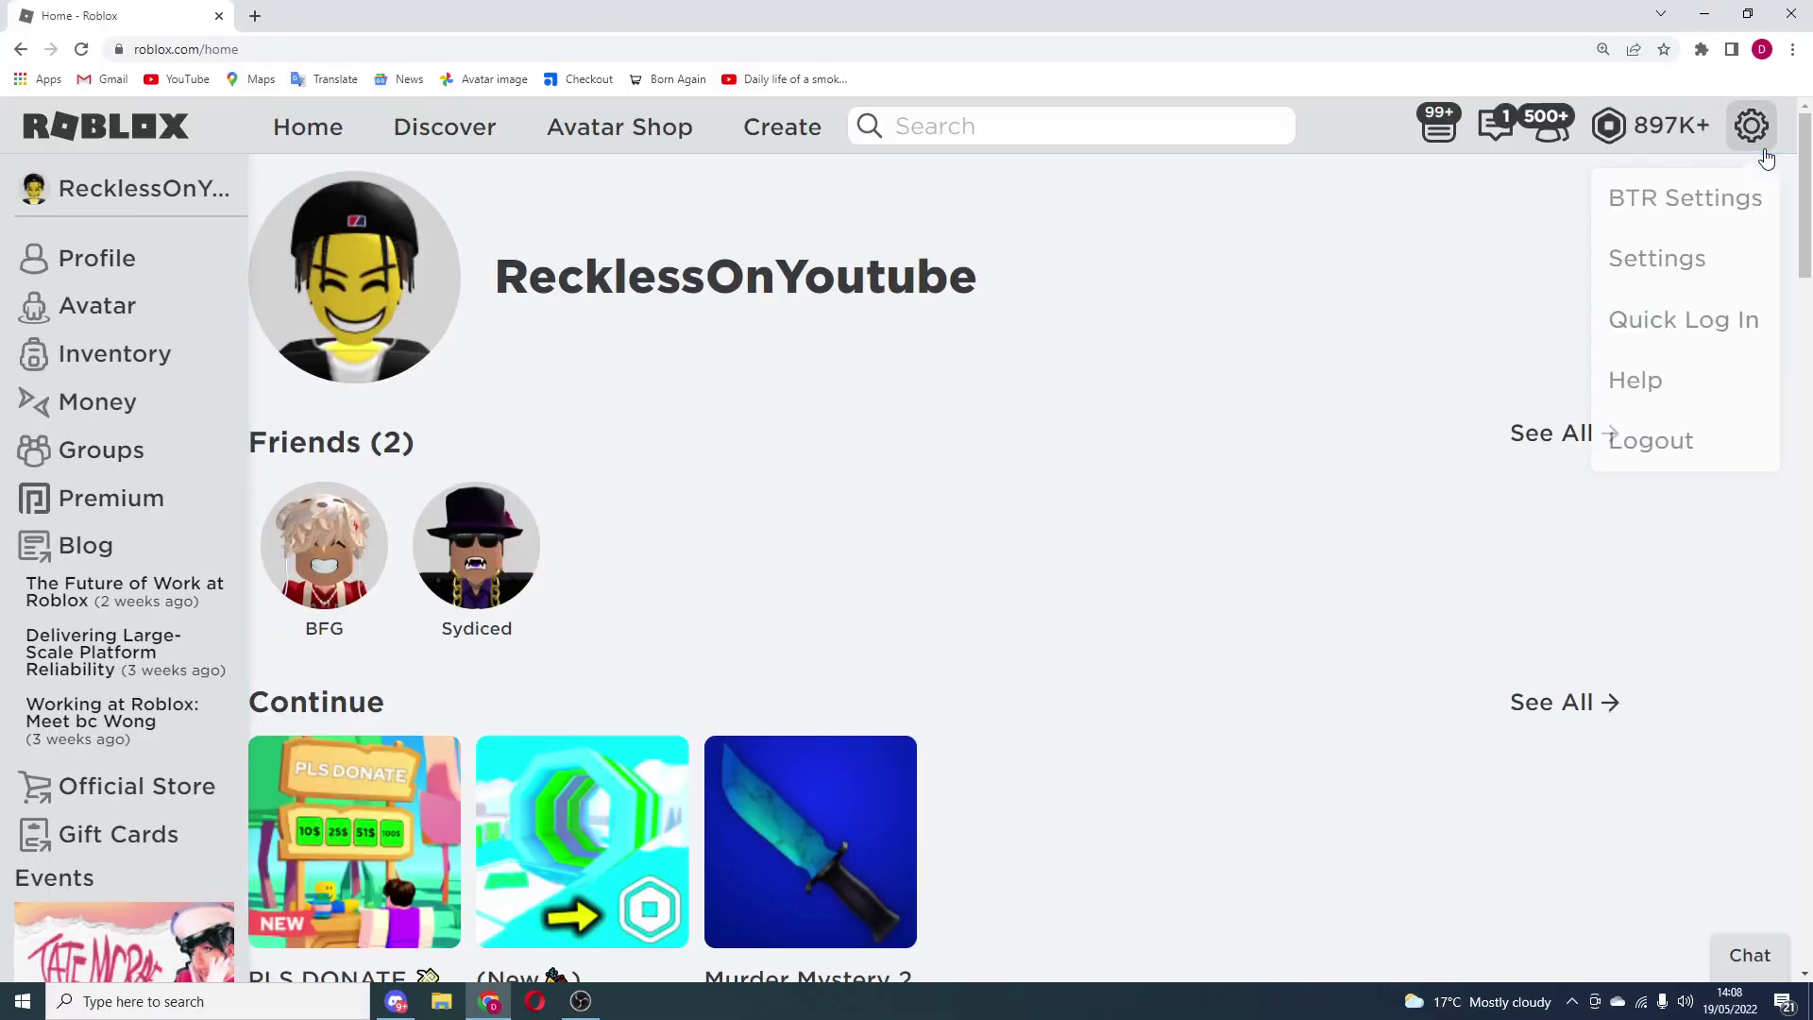
{"action": "left_click", "coordinate": [1753, 130]}
{"action": "left_click", "coordinate": [255, 15]}
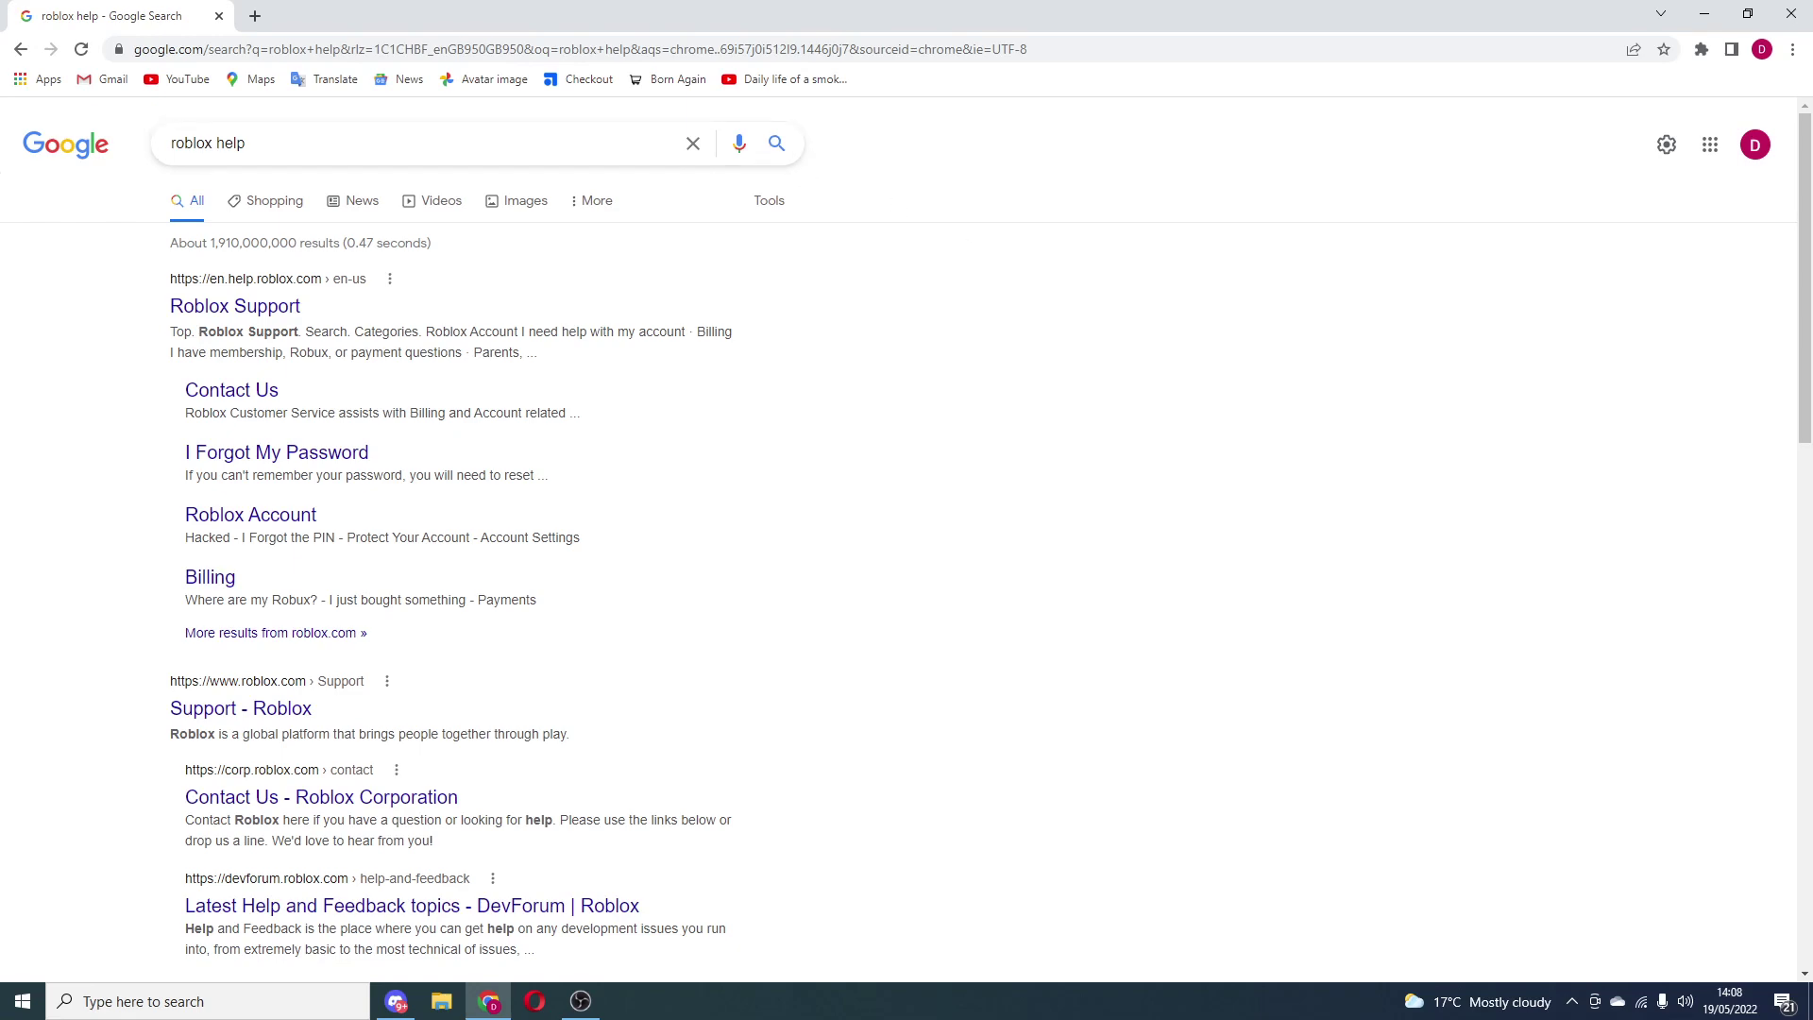
Switch back to the browser window showing the 'roblox help' Google results.
{"action": "key", "text": "alt+Tab"}
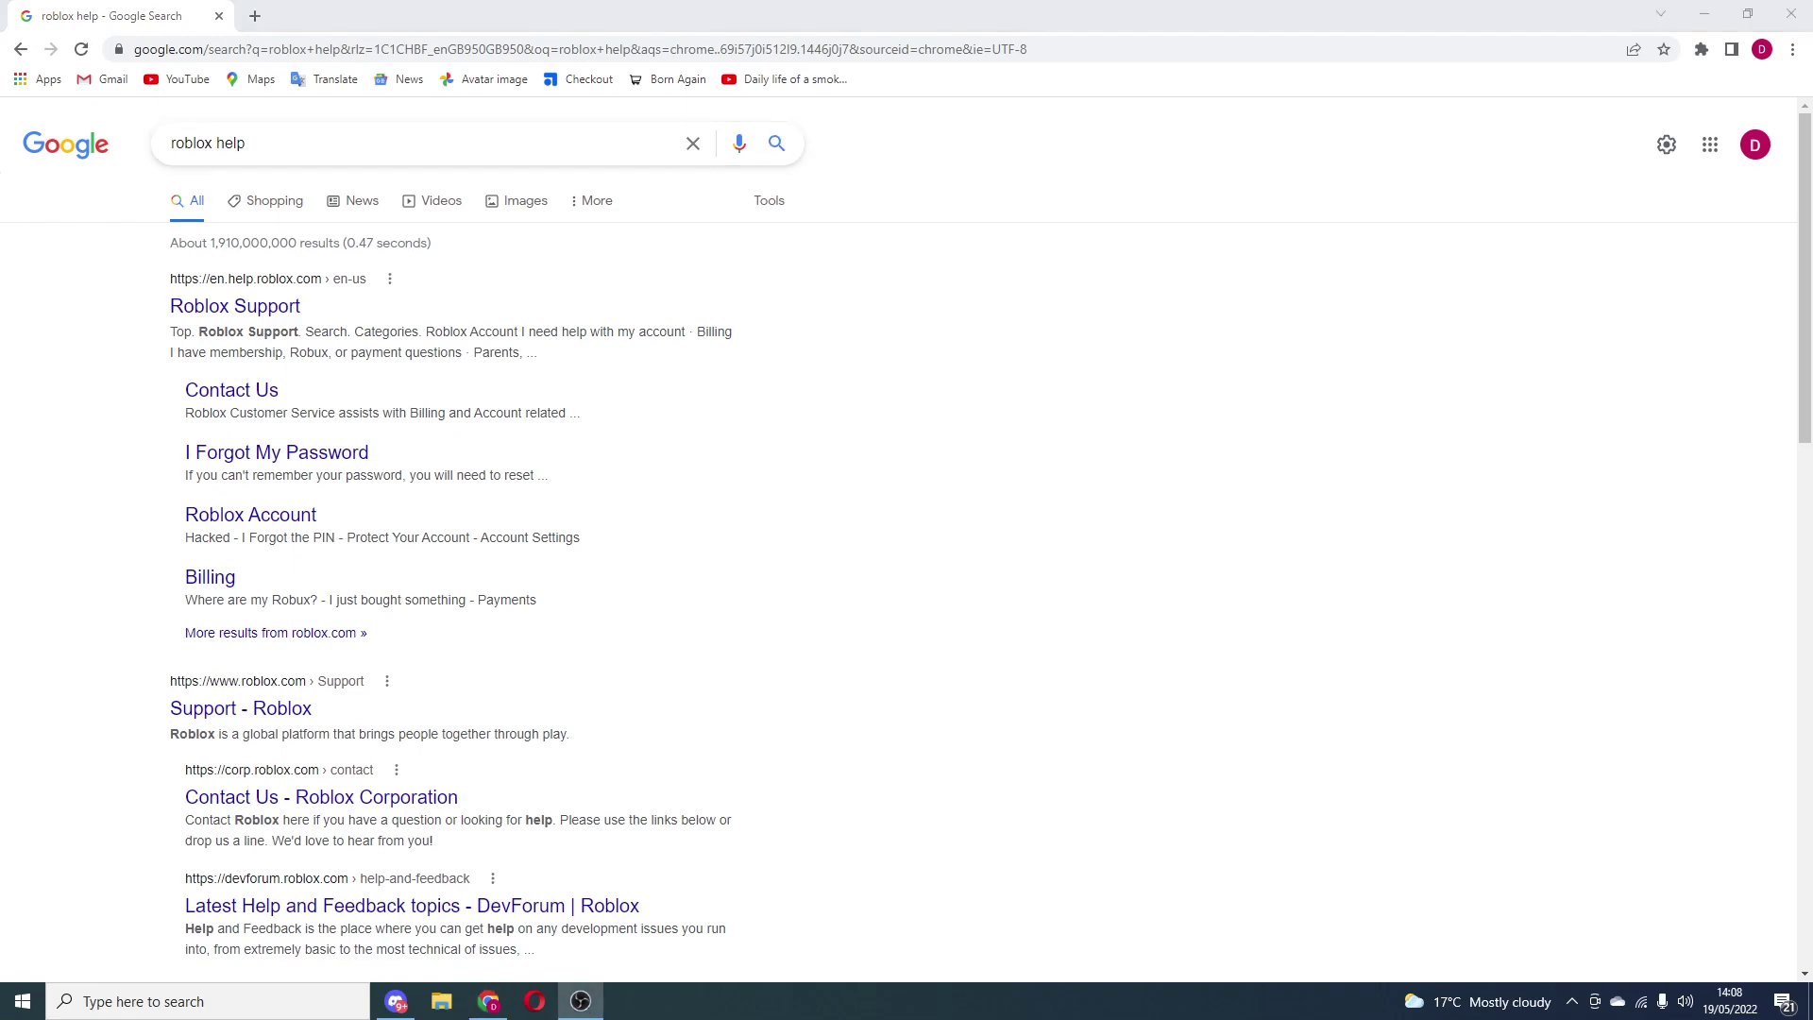
Search Roblox Support for 'recover' and open 'My account was hacked - What do I do?'.
{"action": "left_click", "coordinate": [210, 304]}
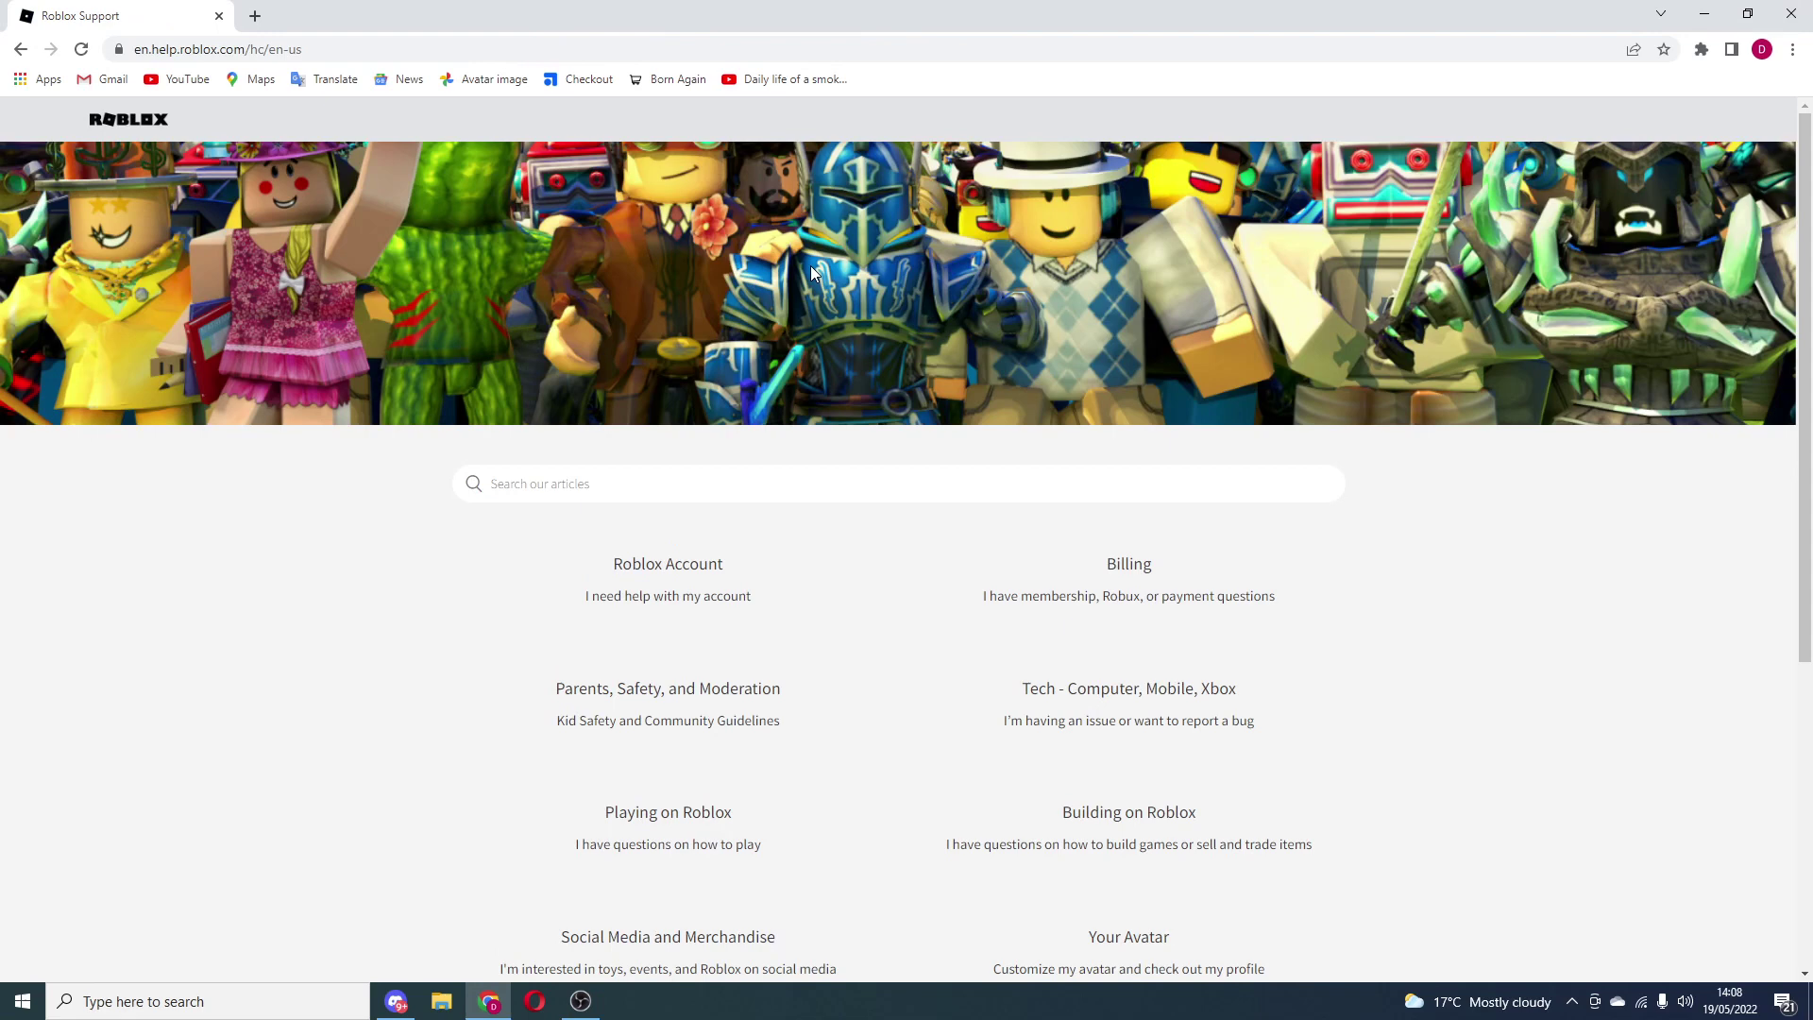
{"action": "scroll", "coordinate": [744, 393], "scroll_direction": "down", "scroll_amount": 2}
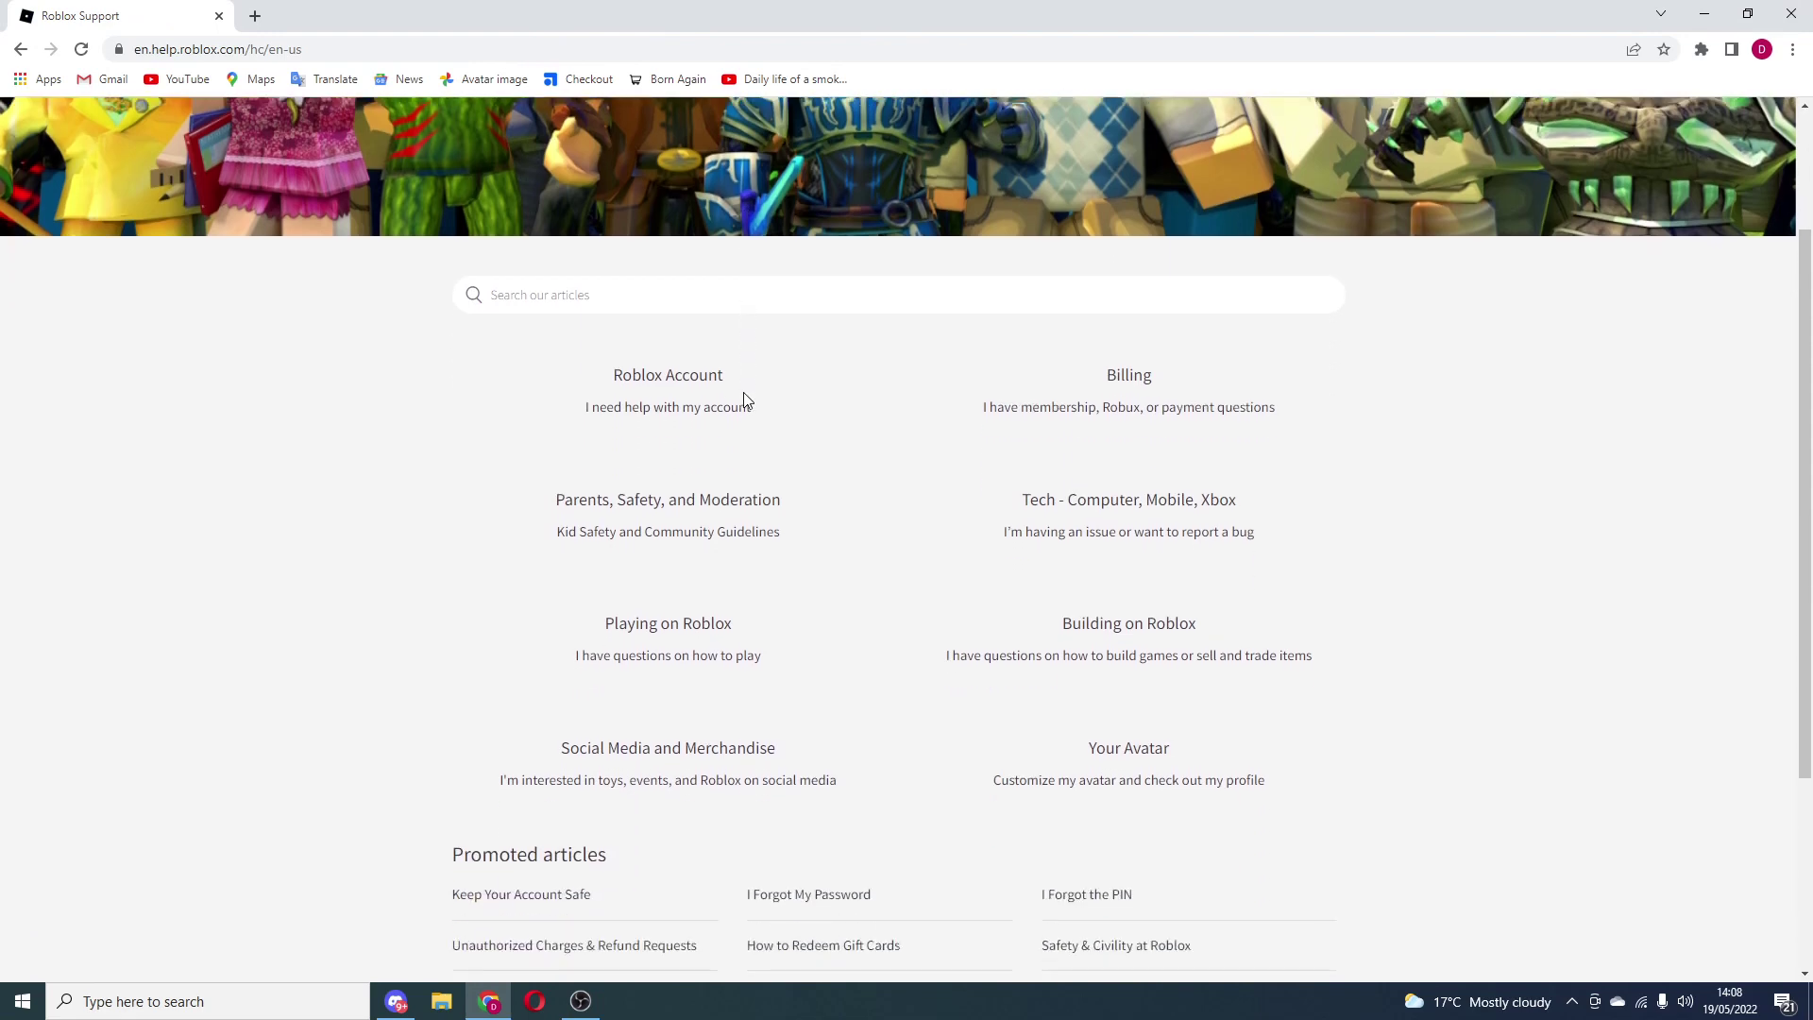
{"action": "scroll", "coordinate": [825, 382], "scroll_direction": "up", "scroll_amount": 2}
{"action": "left_click", "coordinate": [862, 478]}
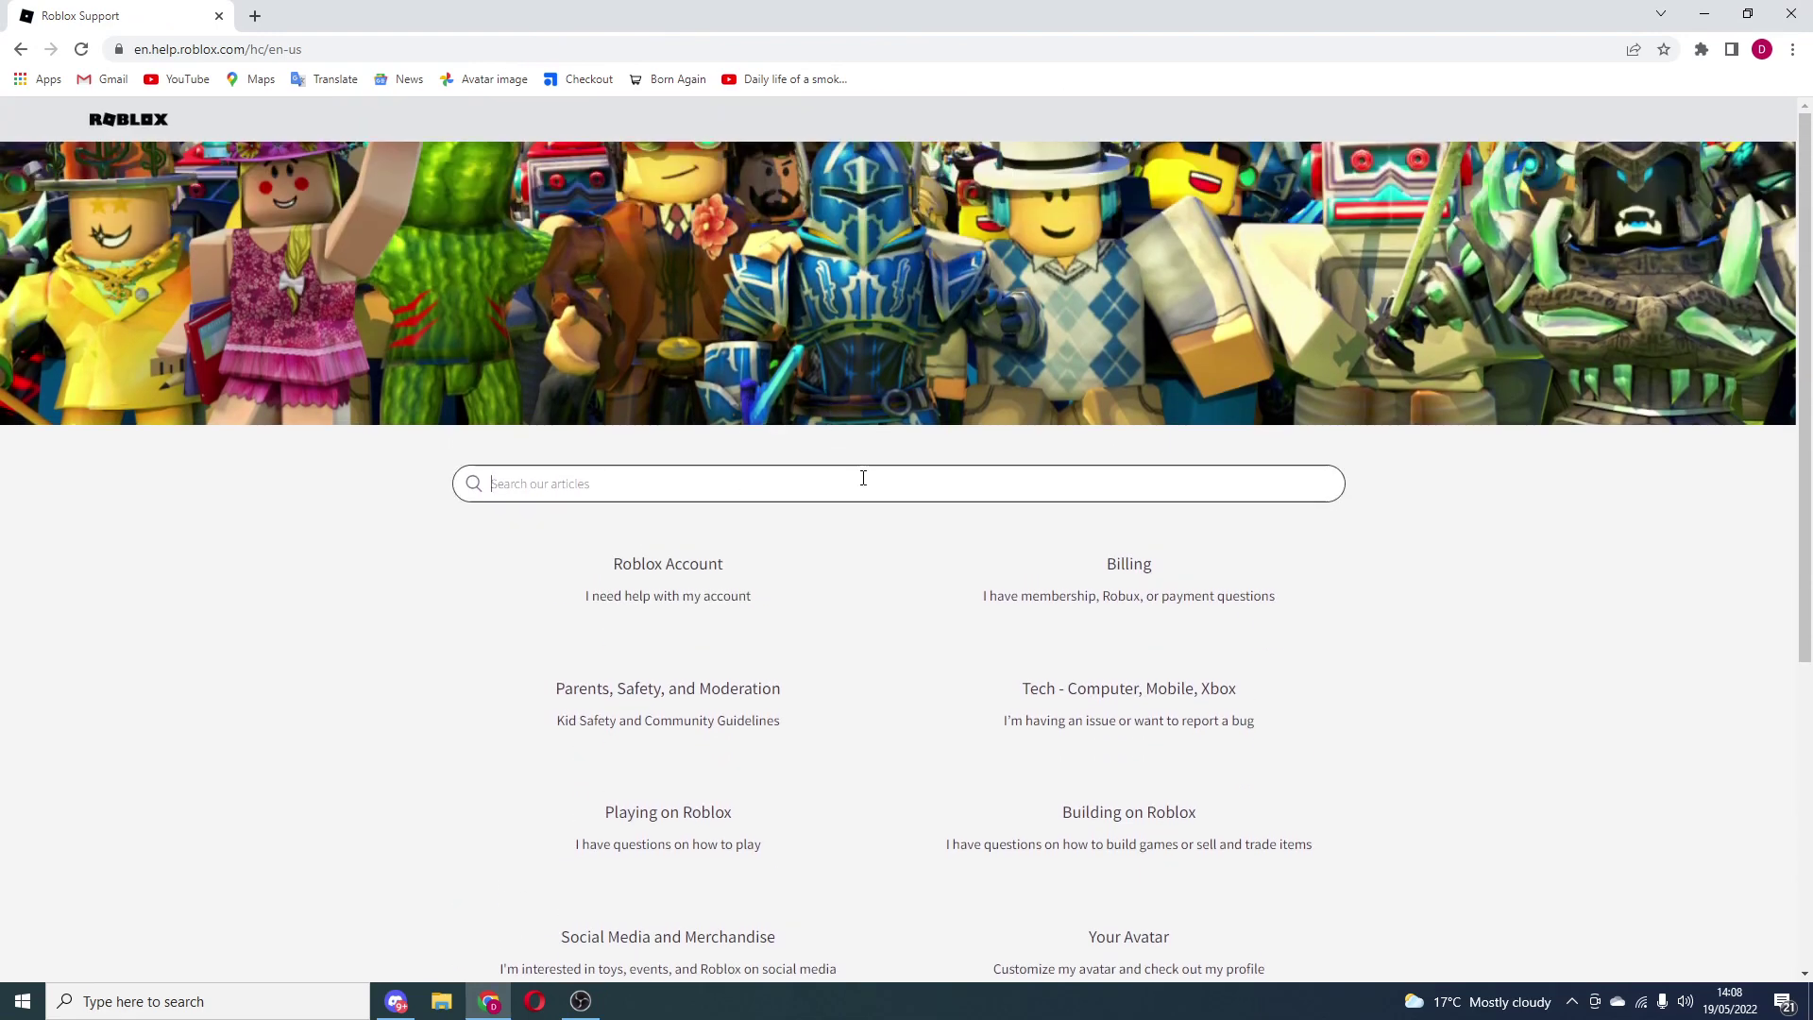
{"action": "type", "text": "recover"}
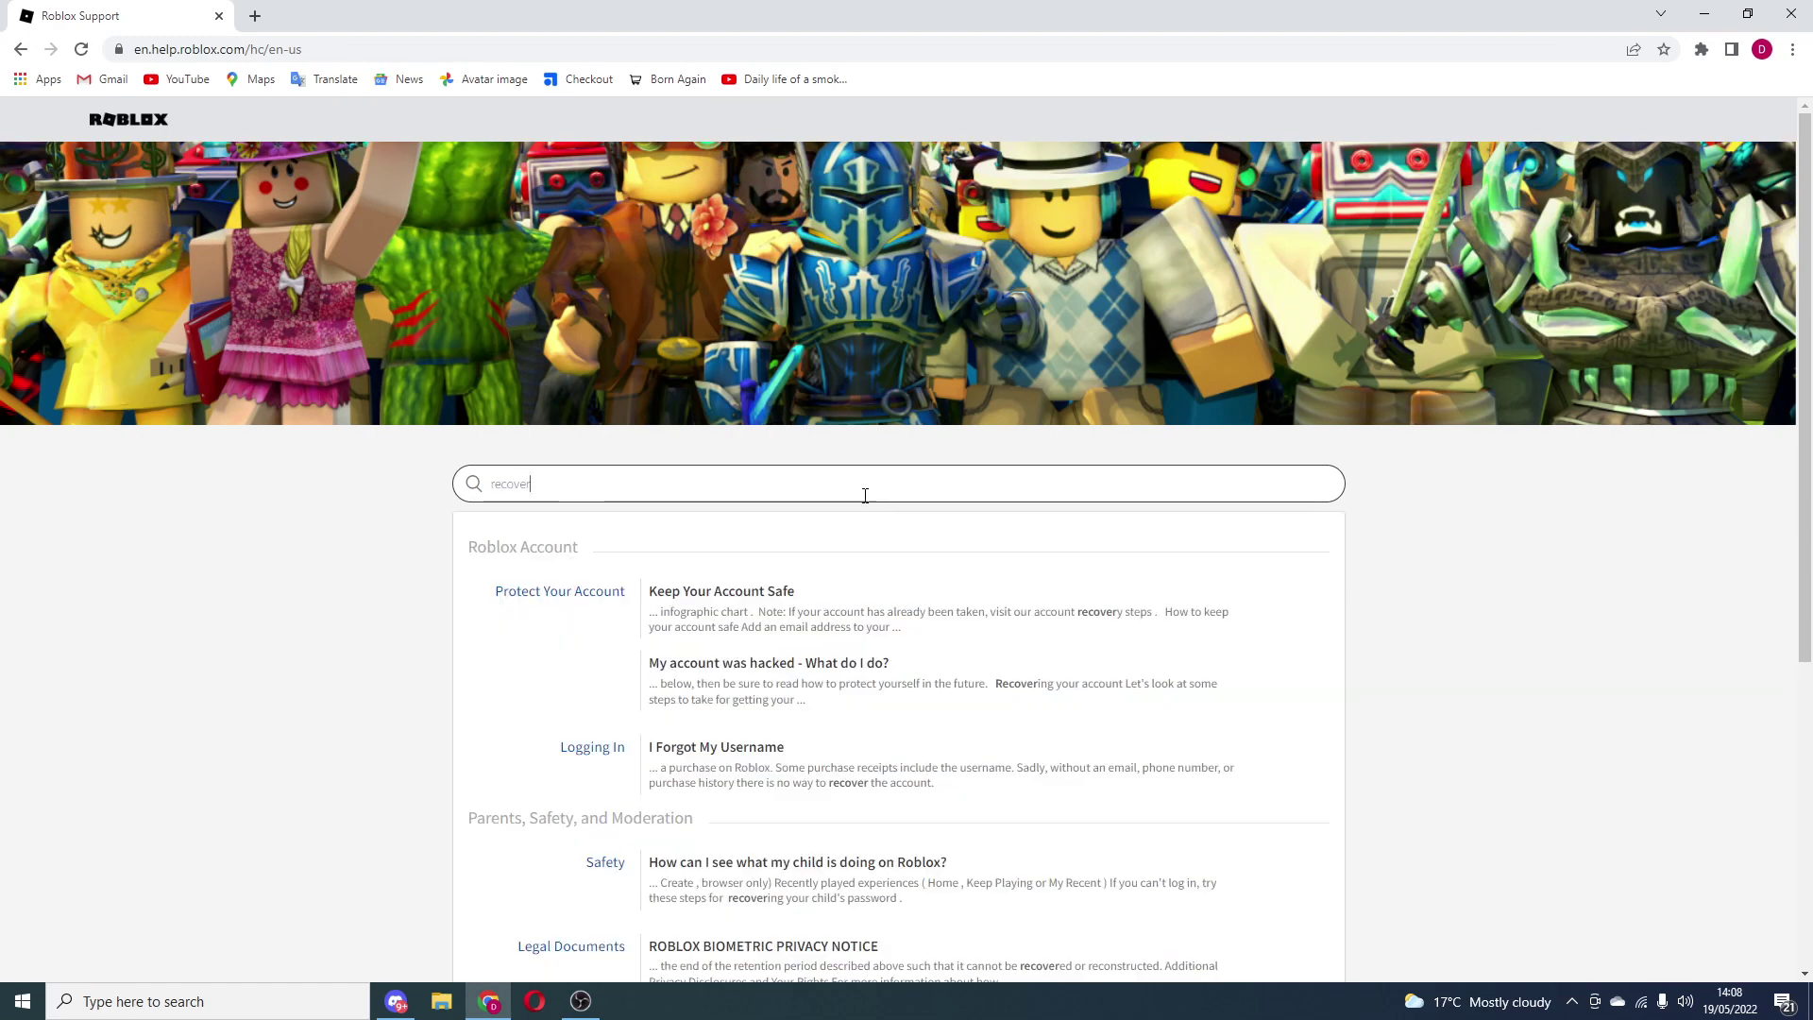
{"action": "scroll", "coordinate": [862, 493], "scroll_direction": "down", "scroll_amount": 2}
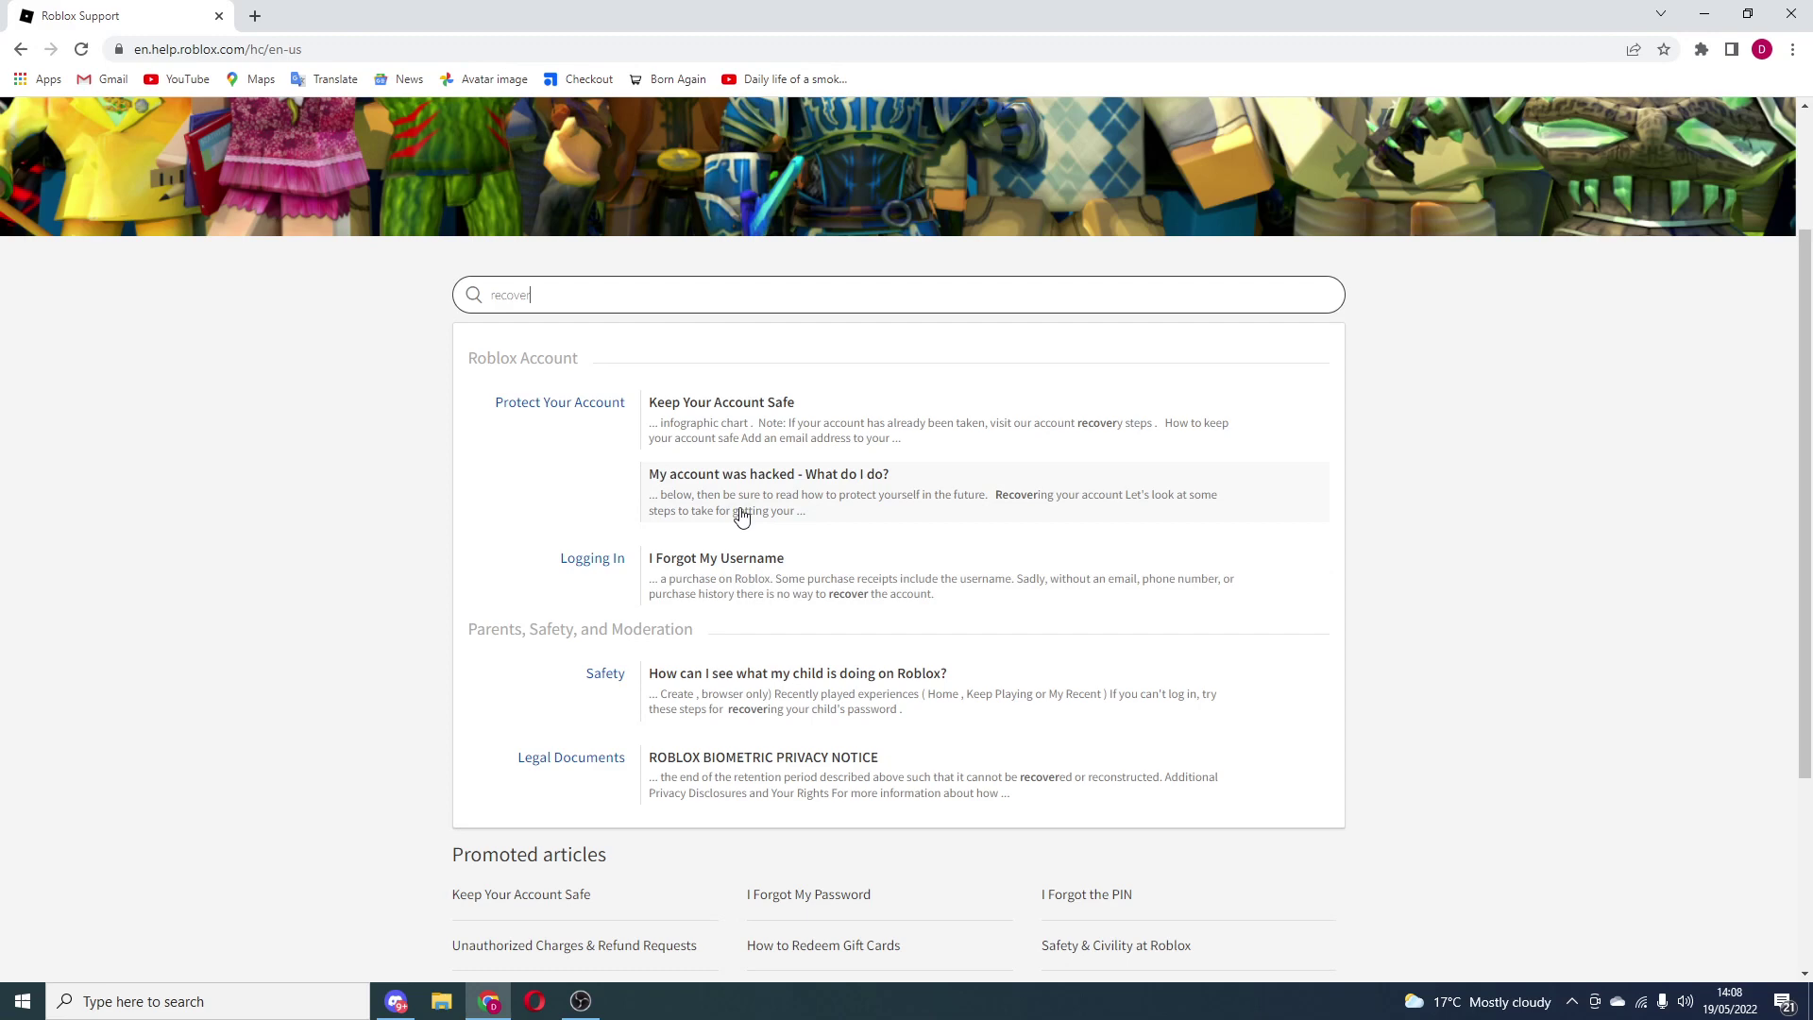
{"action": "left_click", "coordinate": [741, 516]}
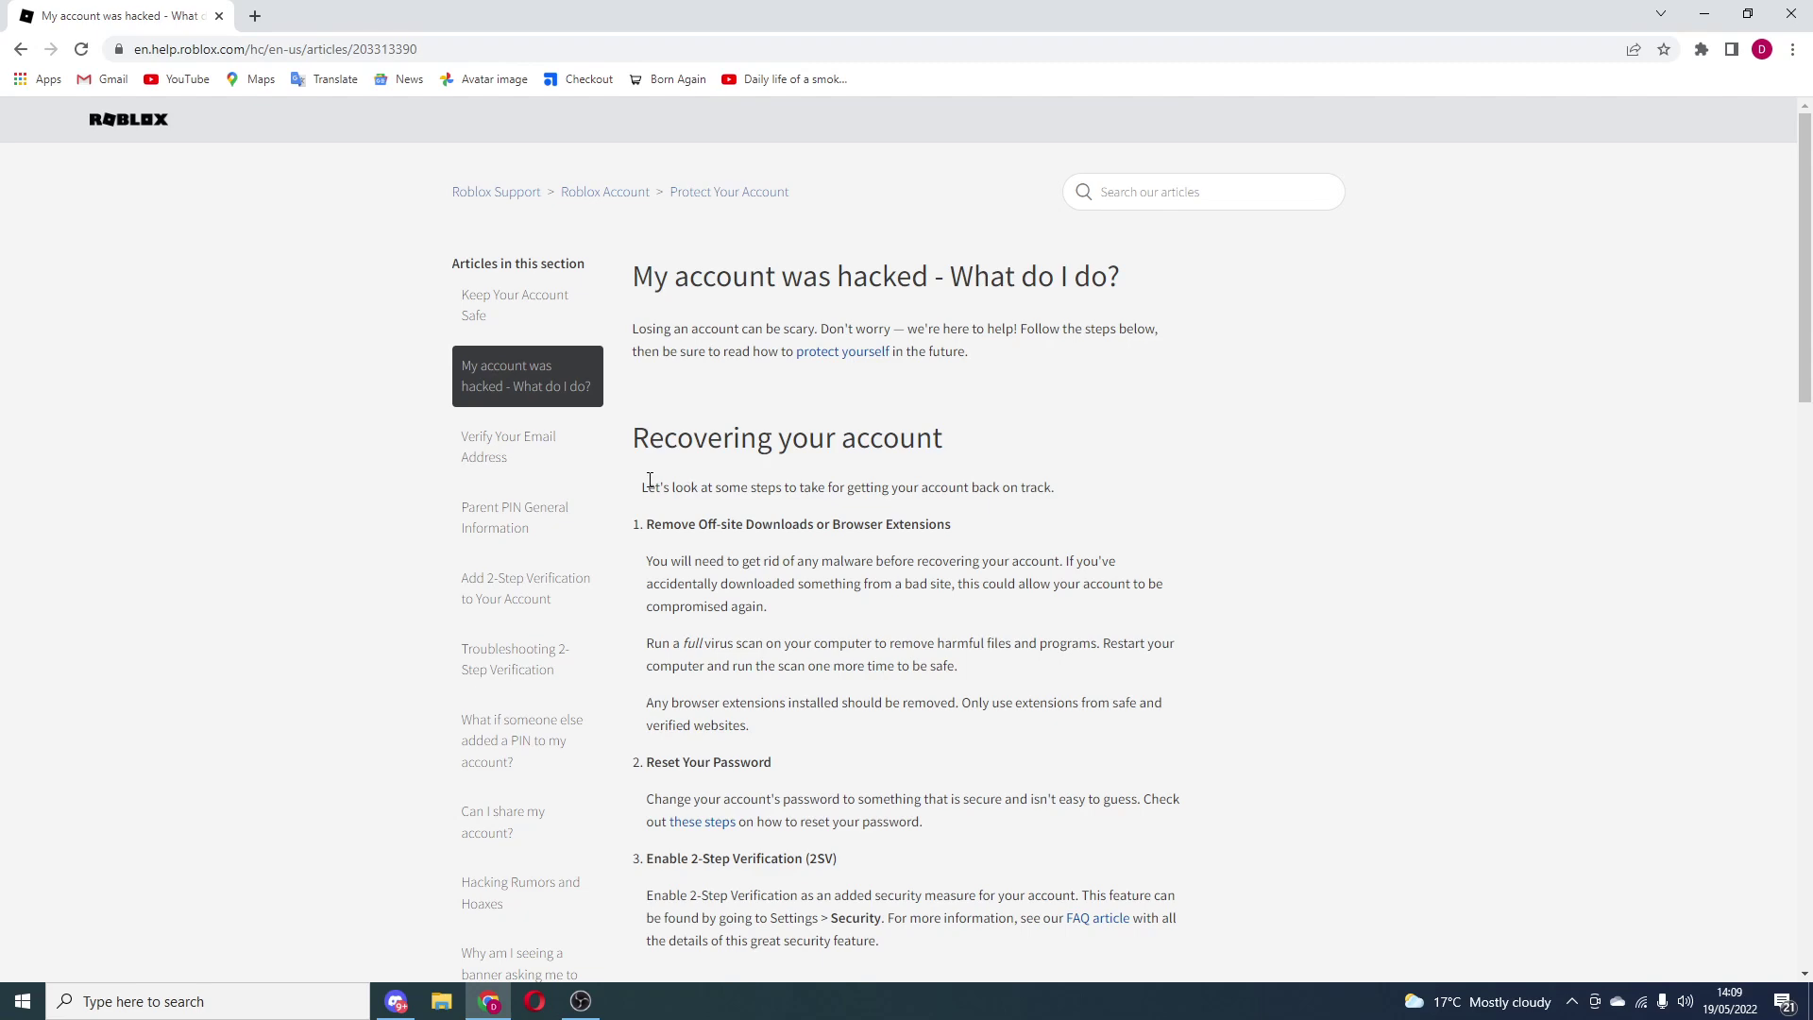
Scroll down through the hacked-account article toward its ending.
{"action": "scroll", "coordinate": [664, 485], "scroll_direction": "down", "scroll_amount": 1}
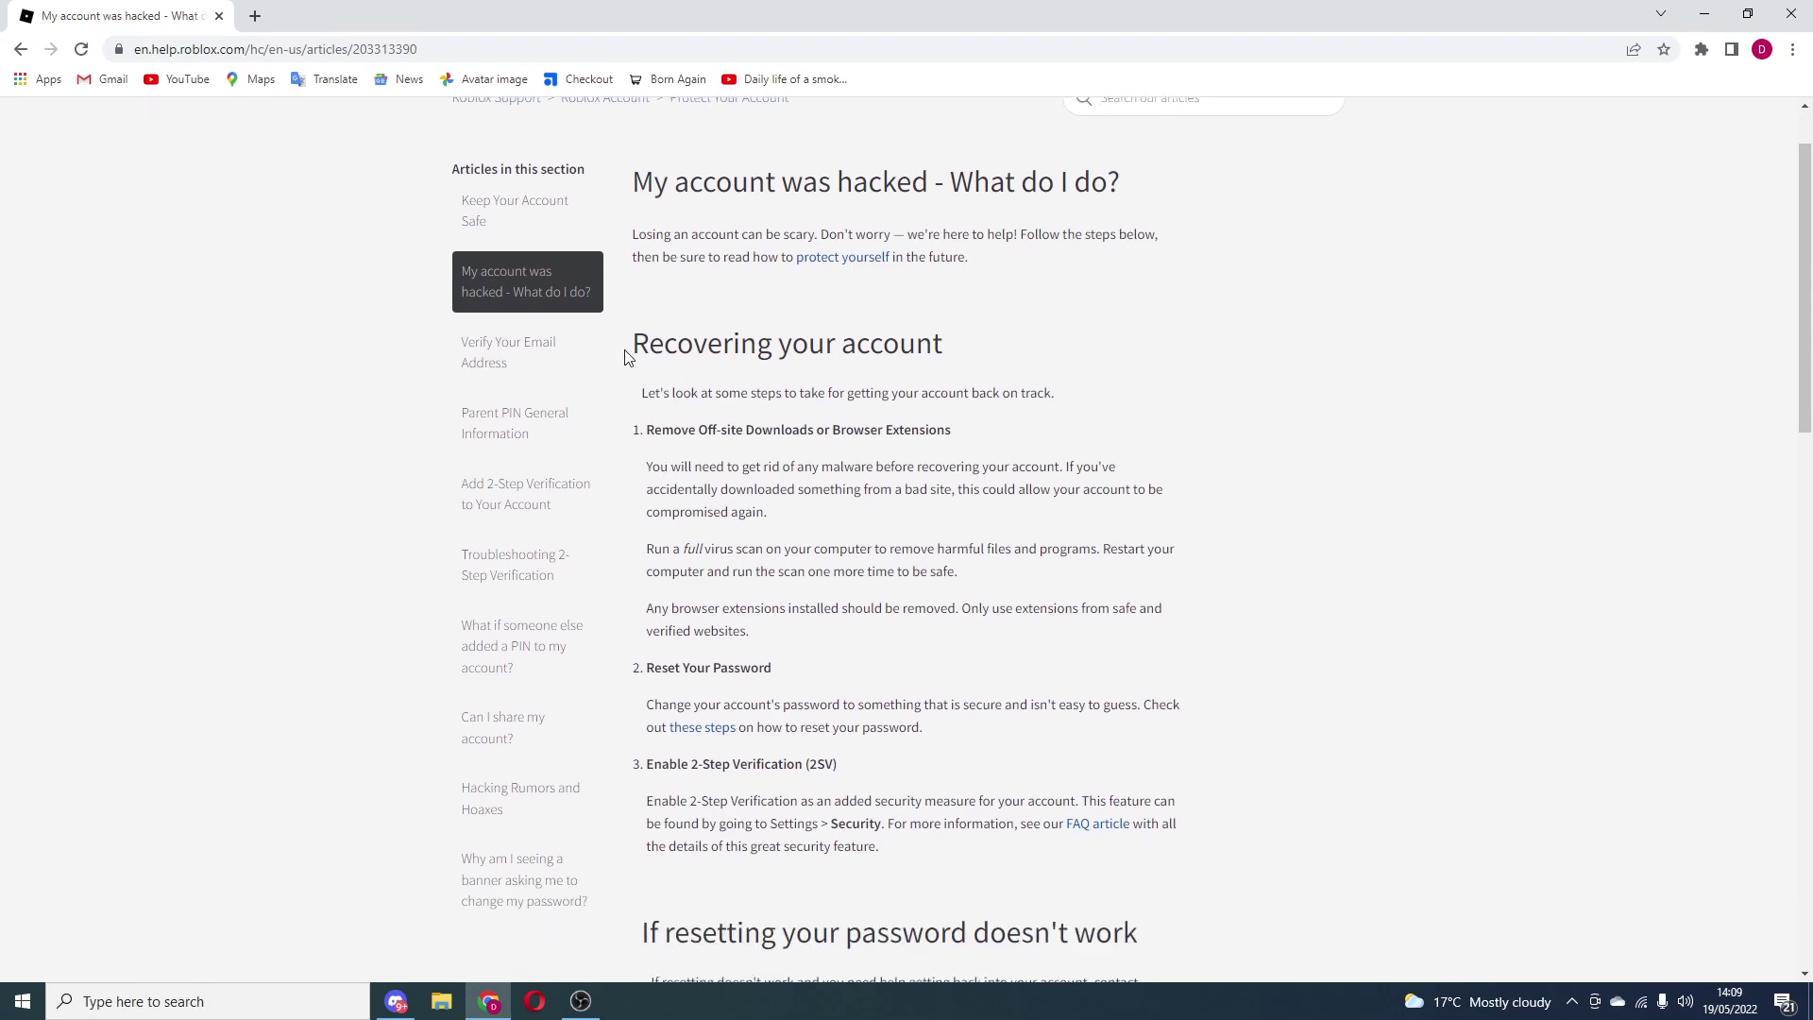
{"action": "left_click_drag", "start_coordinate": [631, 350], "coordinate": [941, 406]}
{"action": "left_click", "coordinate": [941, 413]}
{"action": "scroll", "coordinate": [941, 413], "scroll_direction": "down", "scroll_amount": 3}
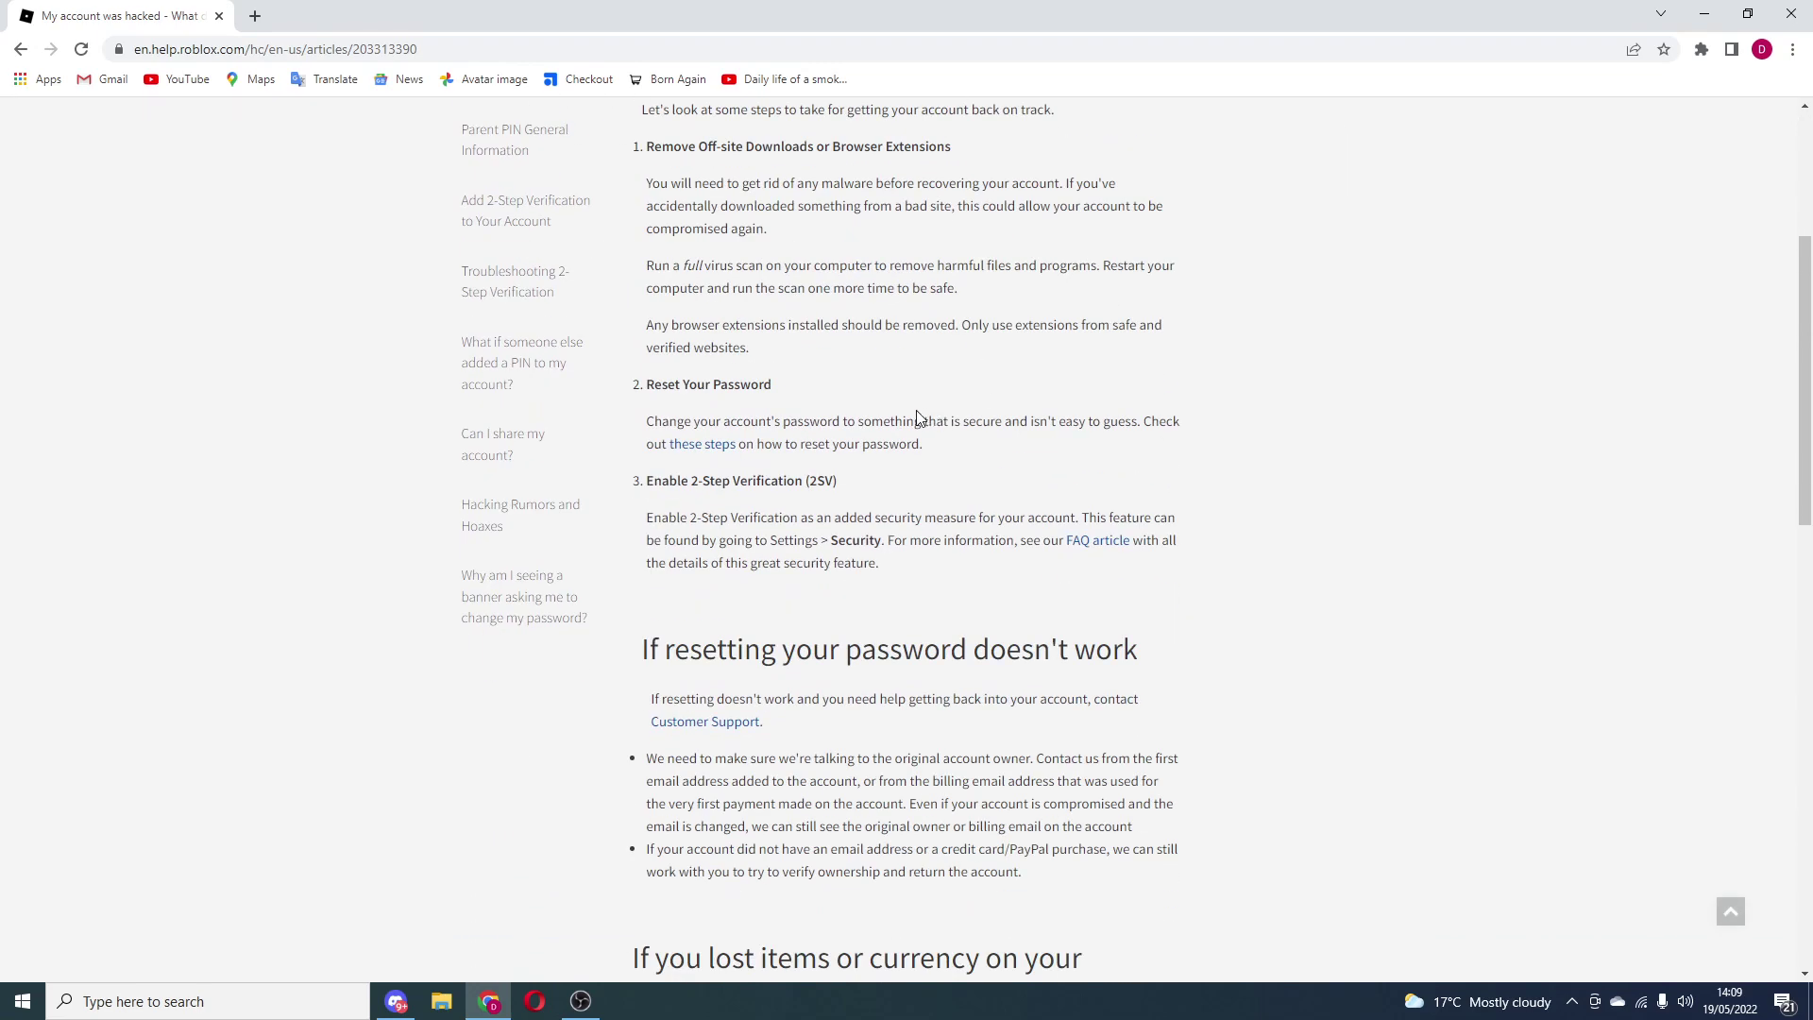
{"action": "scroll", "coordinate": [917, 418], "scroll_direction": "down", "scroll_amount": 2}
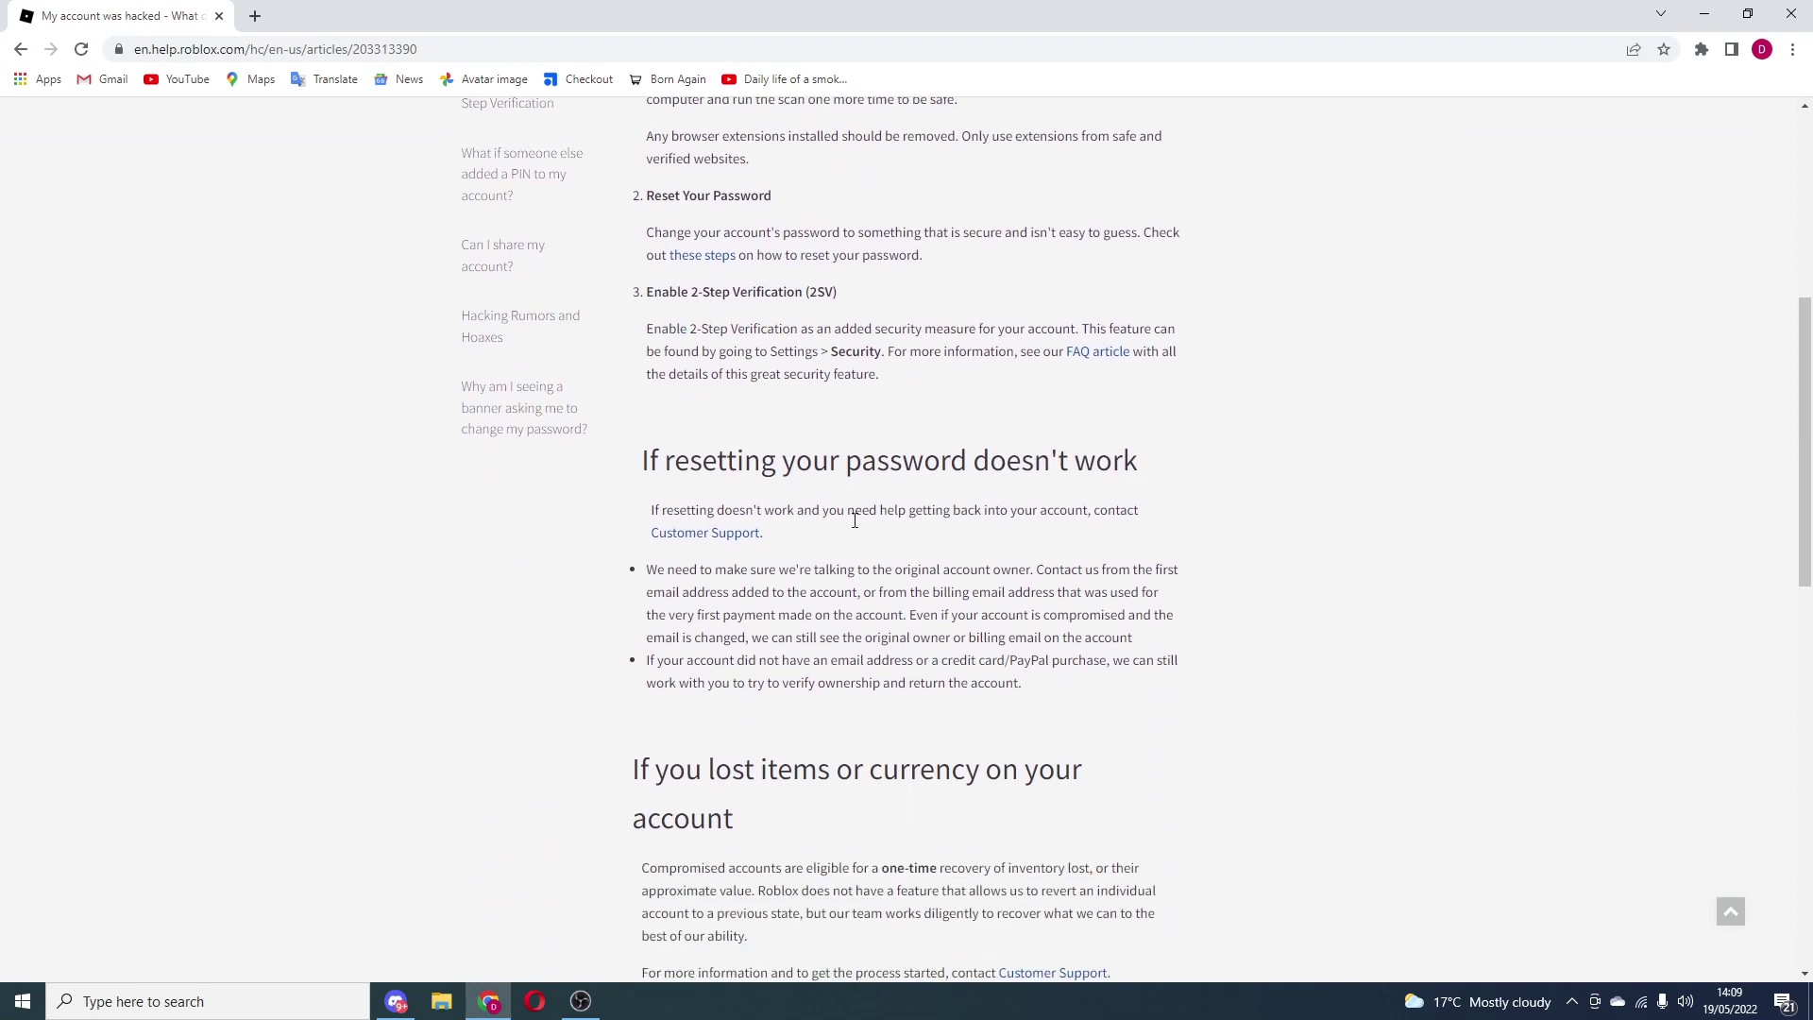
{"action": "scroll", "coordinate": [888, 585], "scroll_direction": "down", "scroll_amount": 2}
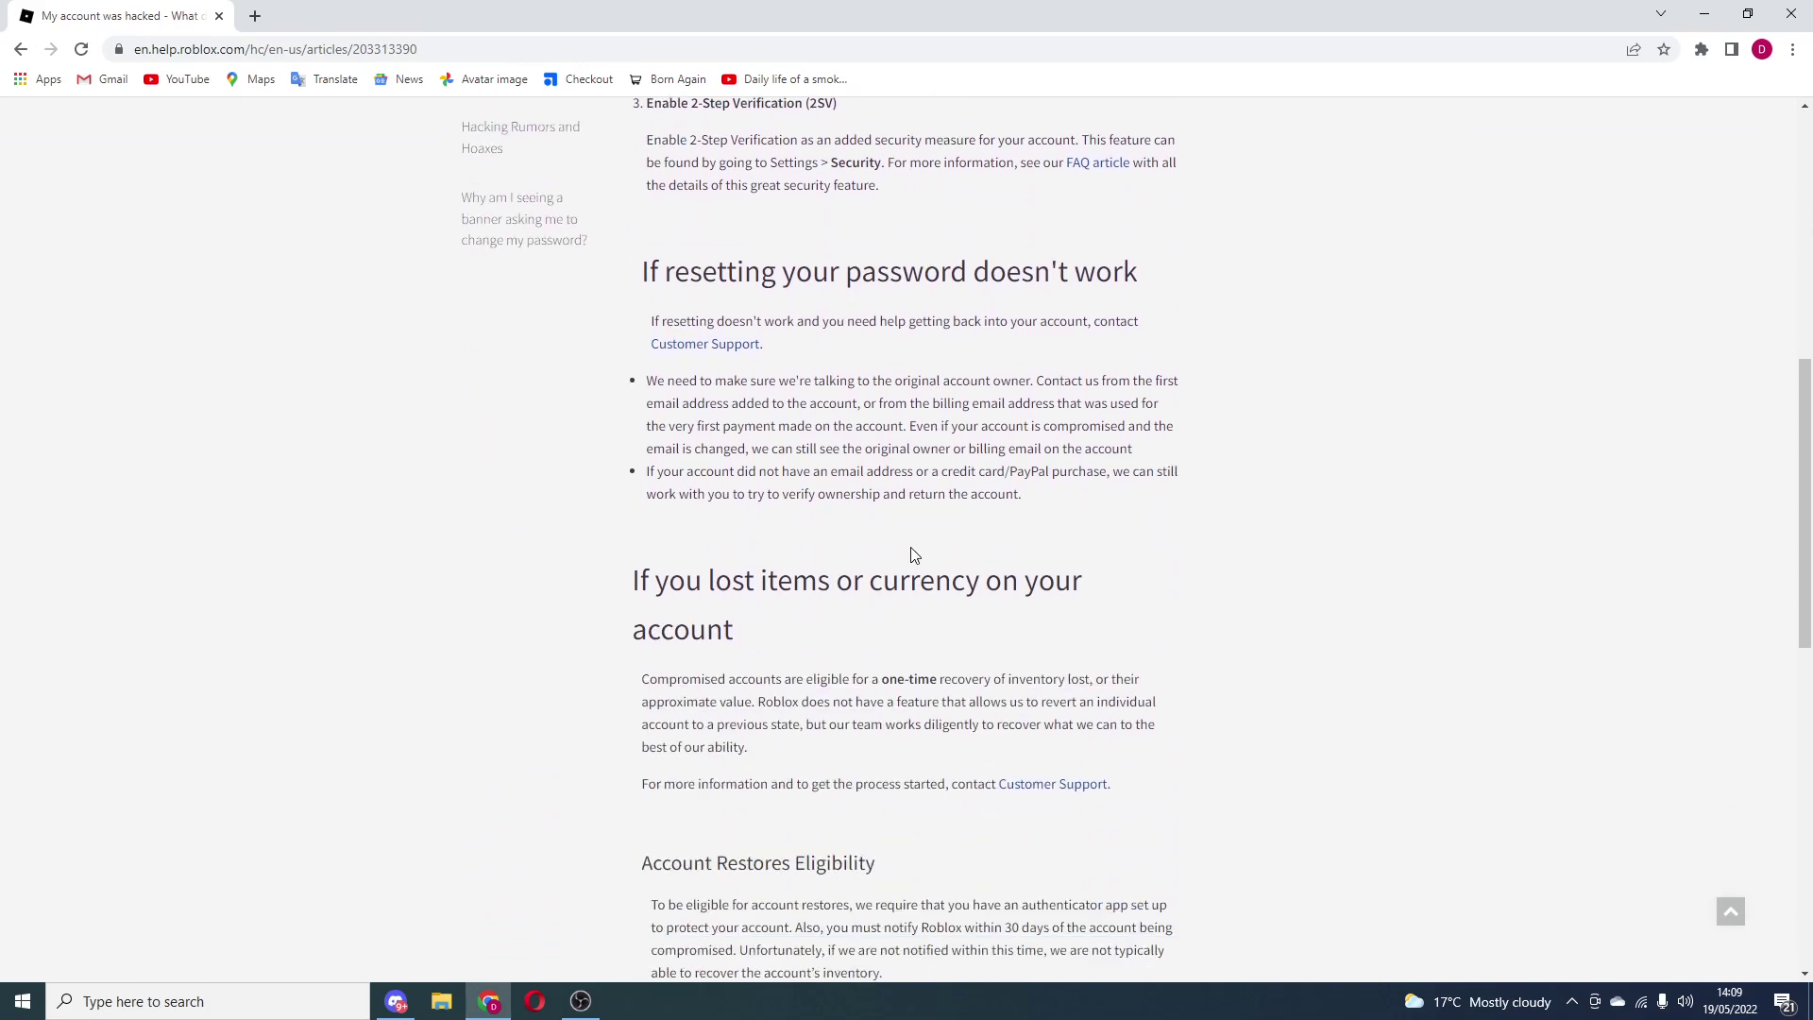
{"action": "scroll", "coordinate": [912, 548], "scroll_direction": "down", "scroll_amount": 10}
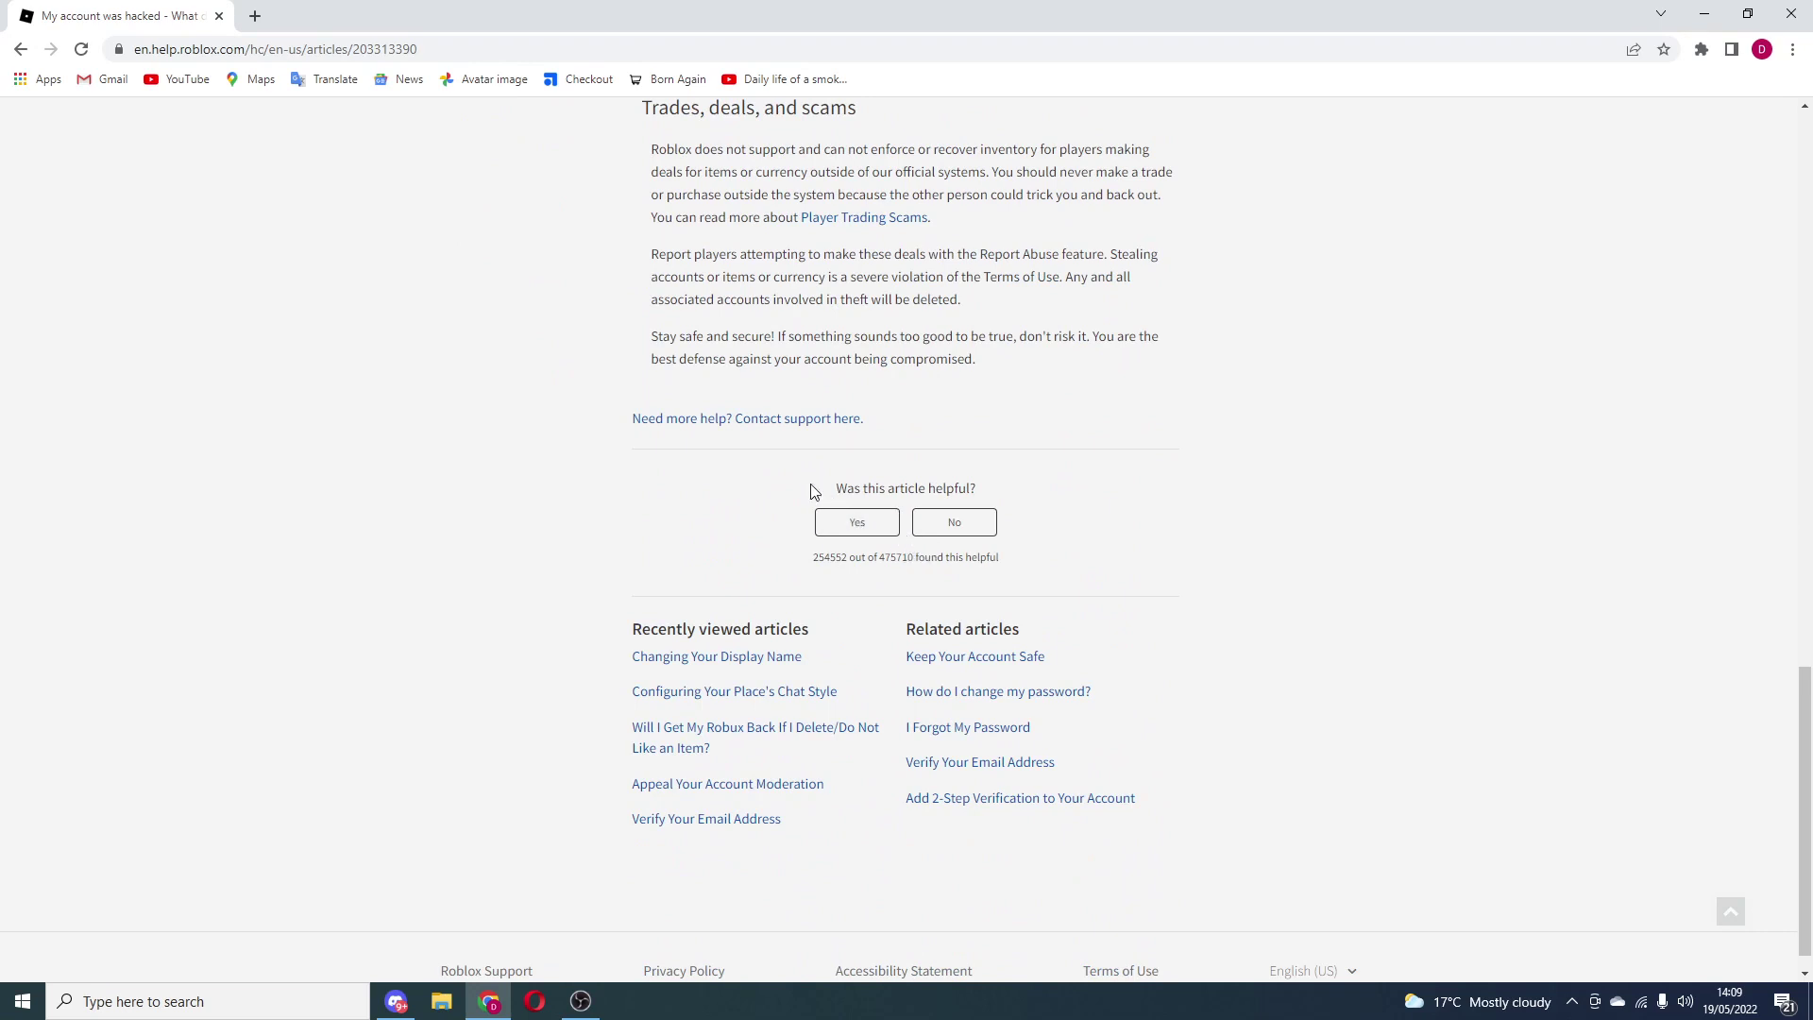
Switch to full screen and highlight the feedback section and 'Contact support here' line.
{"action": "key", "text": "F11"}
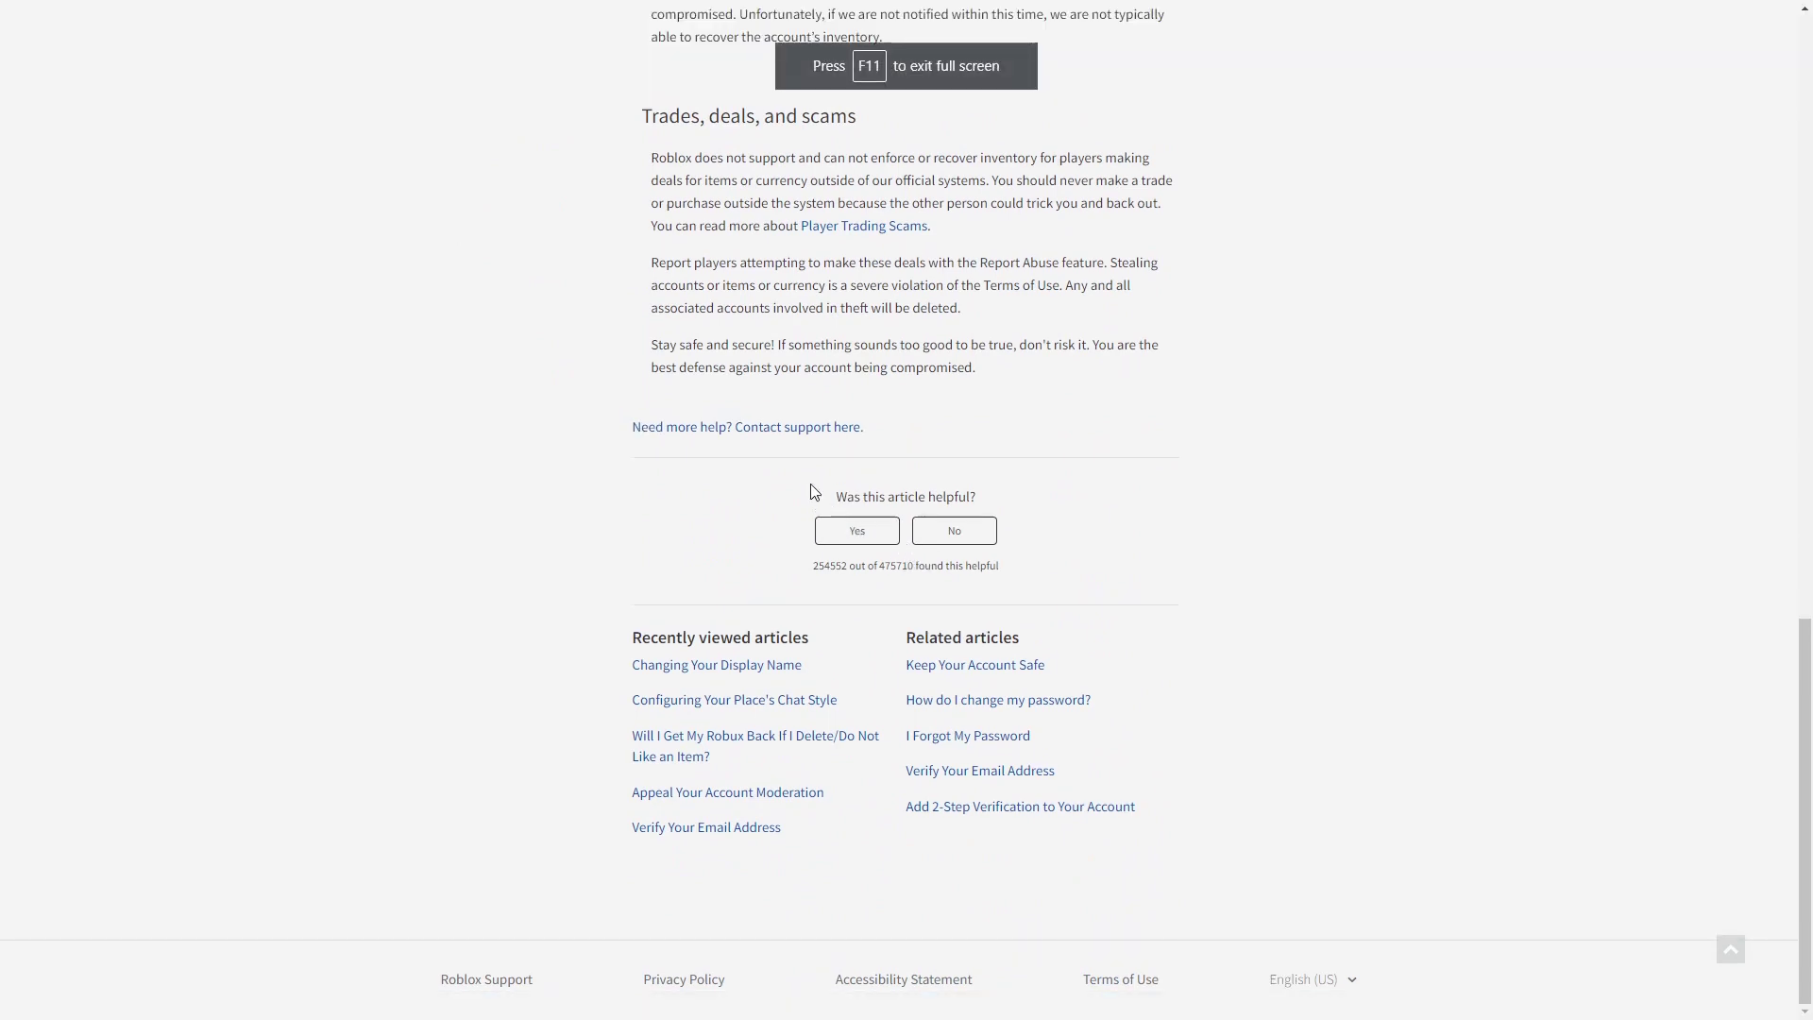
{"action": "left_click_drag", "start_coordinate": [810, 483], "coordinate": [1029, 566]}
{"action": "left_click", "coordinate": [1029, 571]}
{"action": "left_click_drag", "start_coordinate": [625, 430], "coordinate": [902, 445]}
{"action": "left_click", "coordinate": [904, 442]}
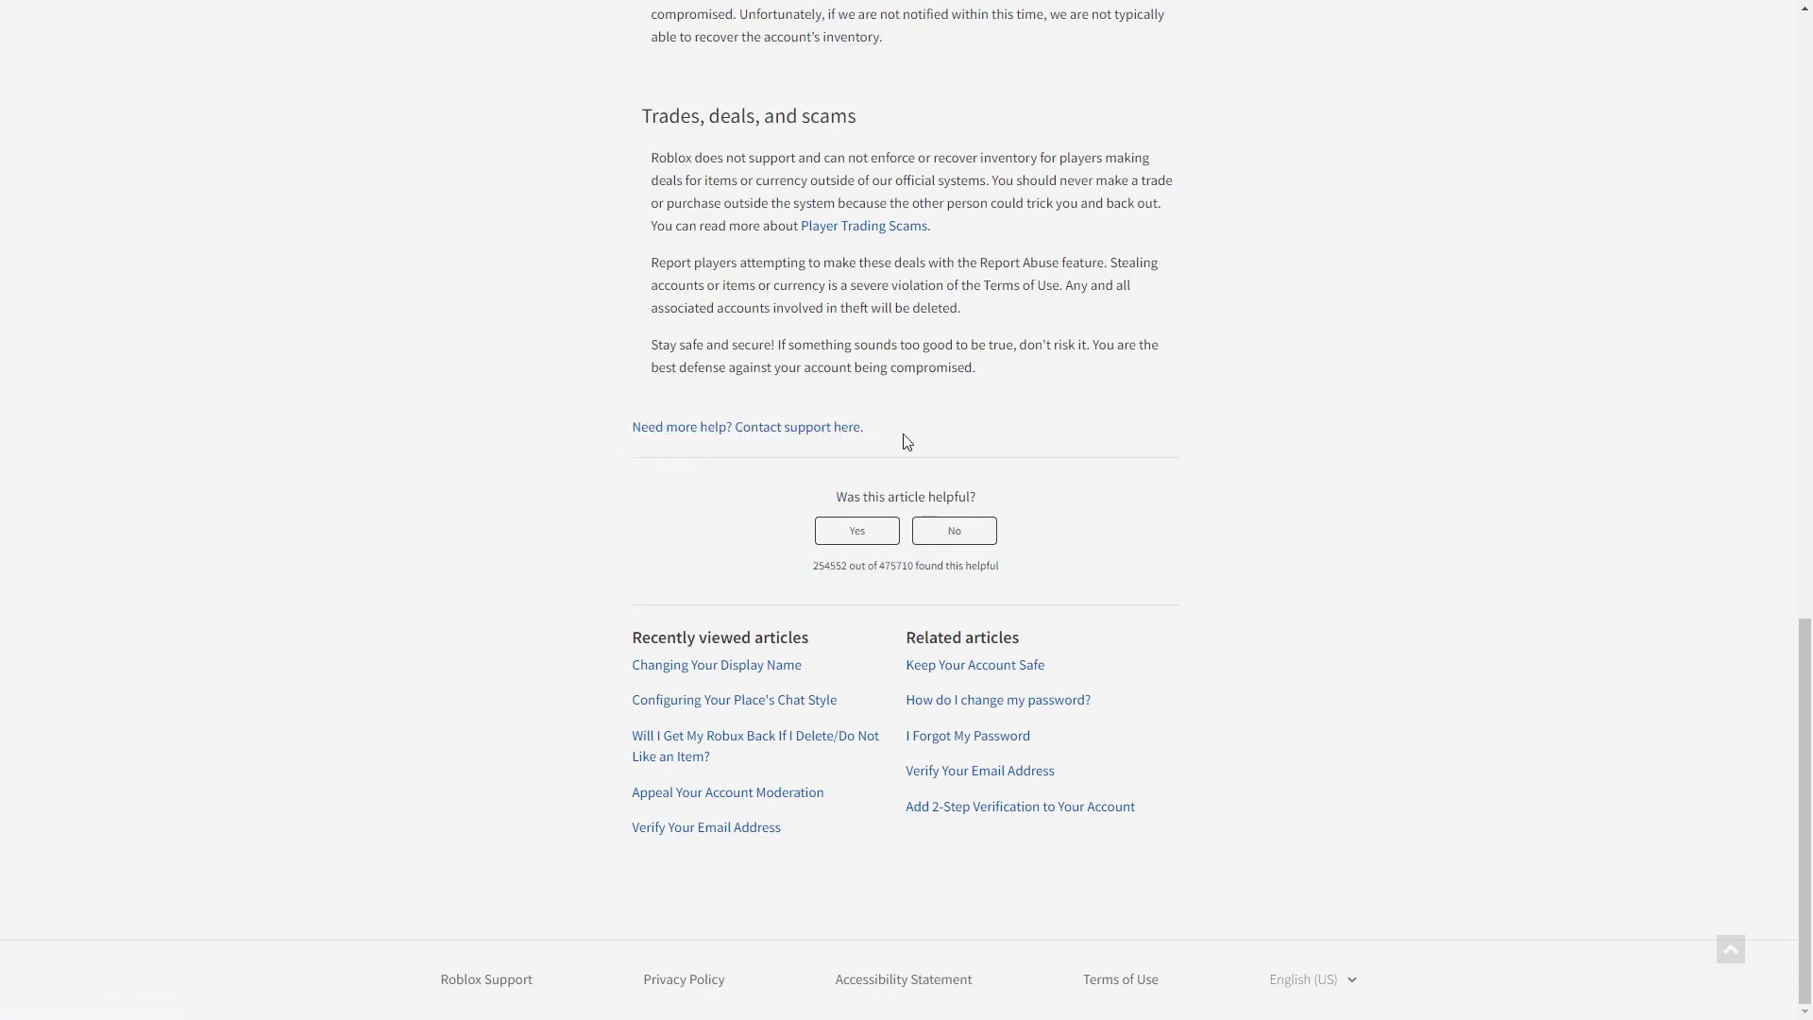
Follow 'Contact support here' to the Contact Us form and scroll down to Issue Details.
{"action": "left_click", "coordinate": [811, 428]}
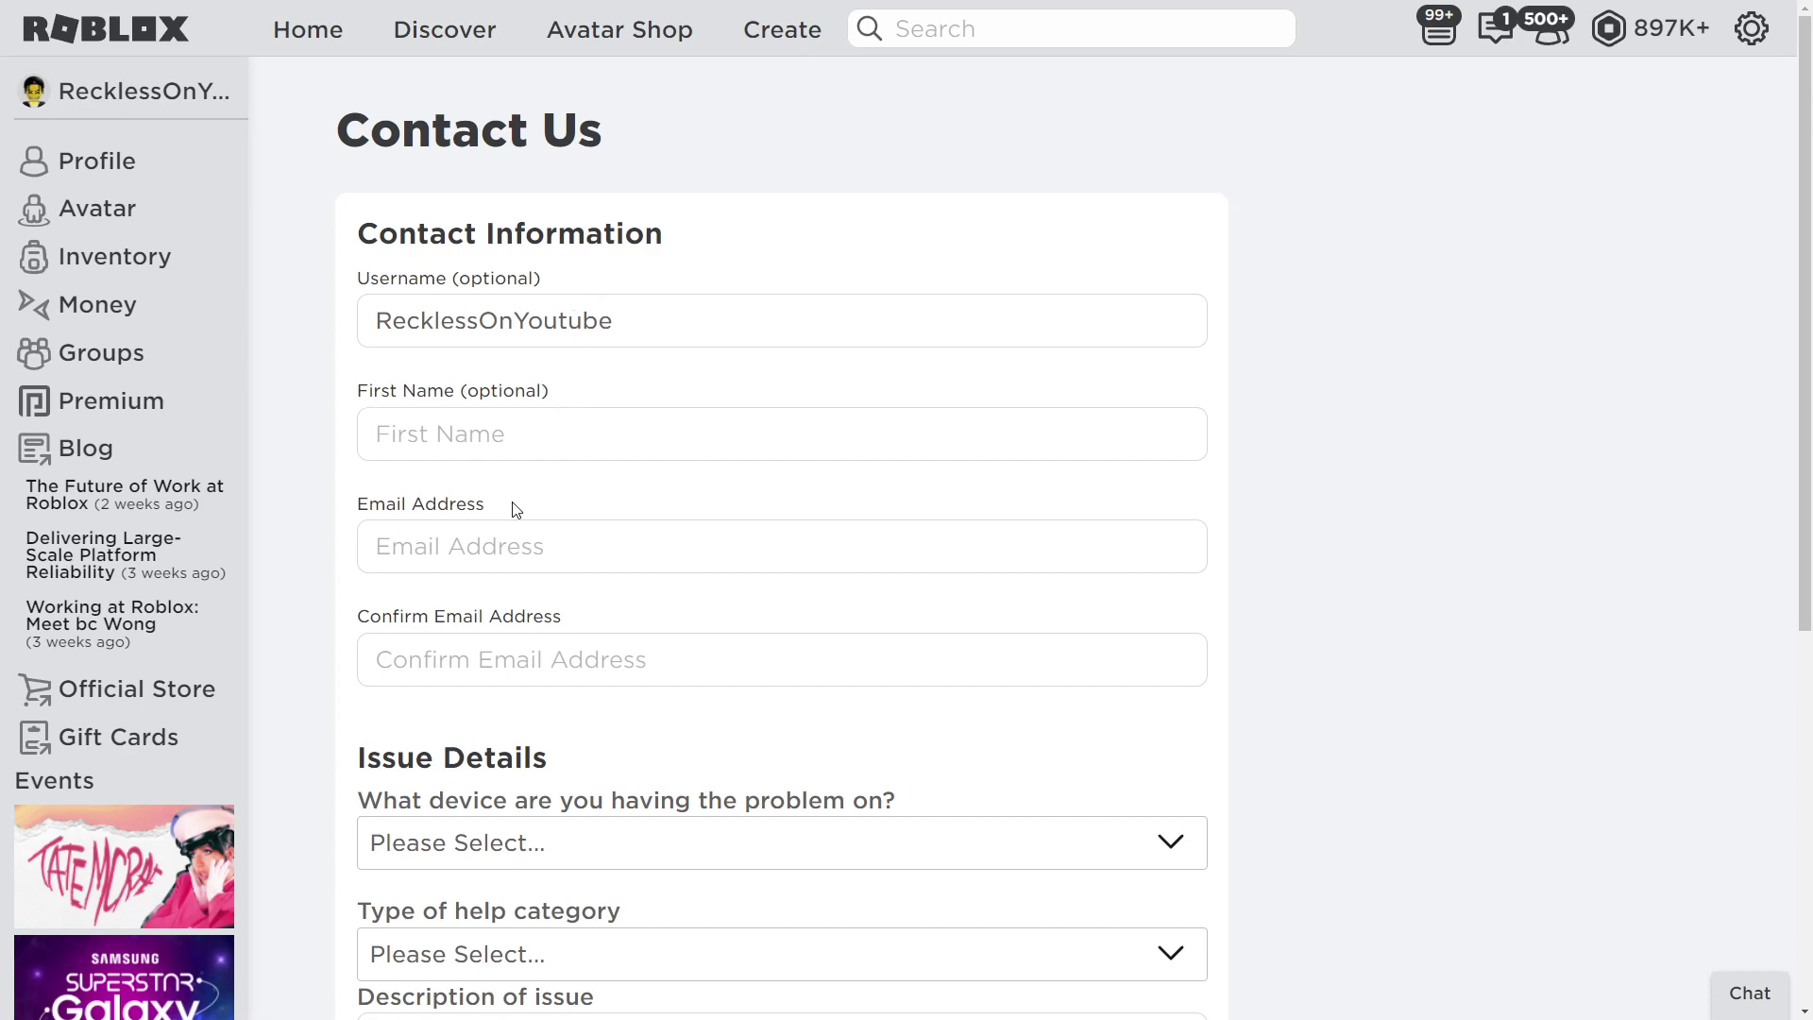
{"action": "left_click_drag", "start_coordinate": [516, 507], "coordinate": [359, 503]}
{"action": "left_click", "coordinate": [570, 511]}
{"action": "scroll", "coordinate": [685, 514], "scroll_direction": "down", "scroll_amount": 2}
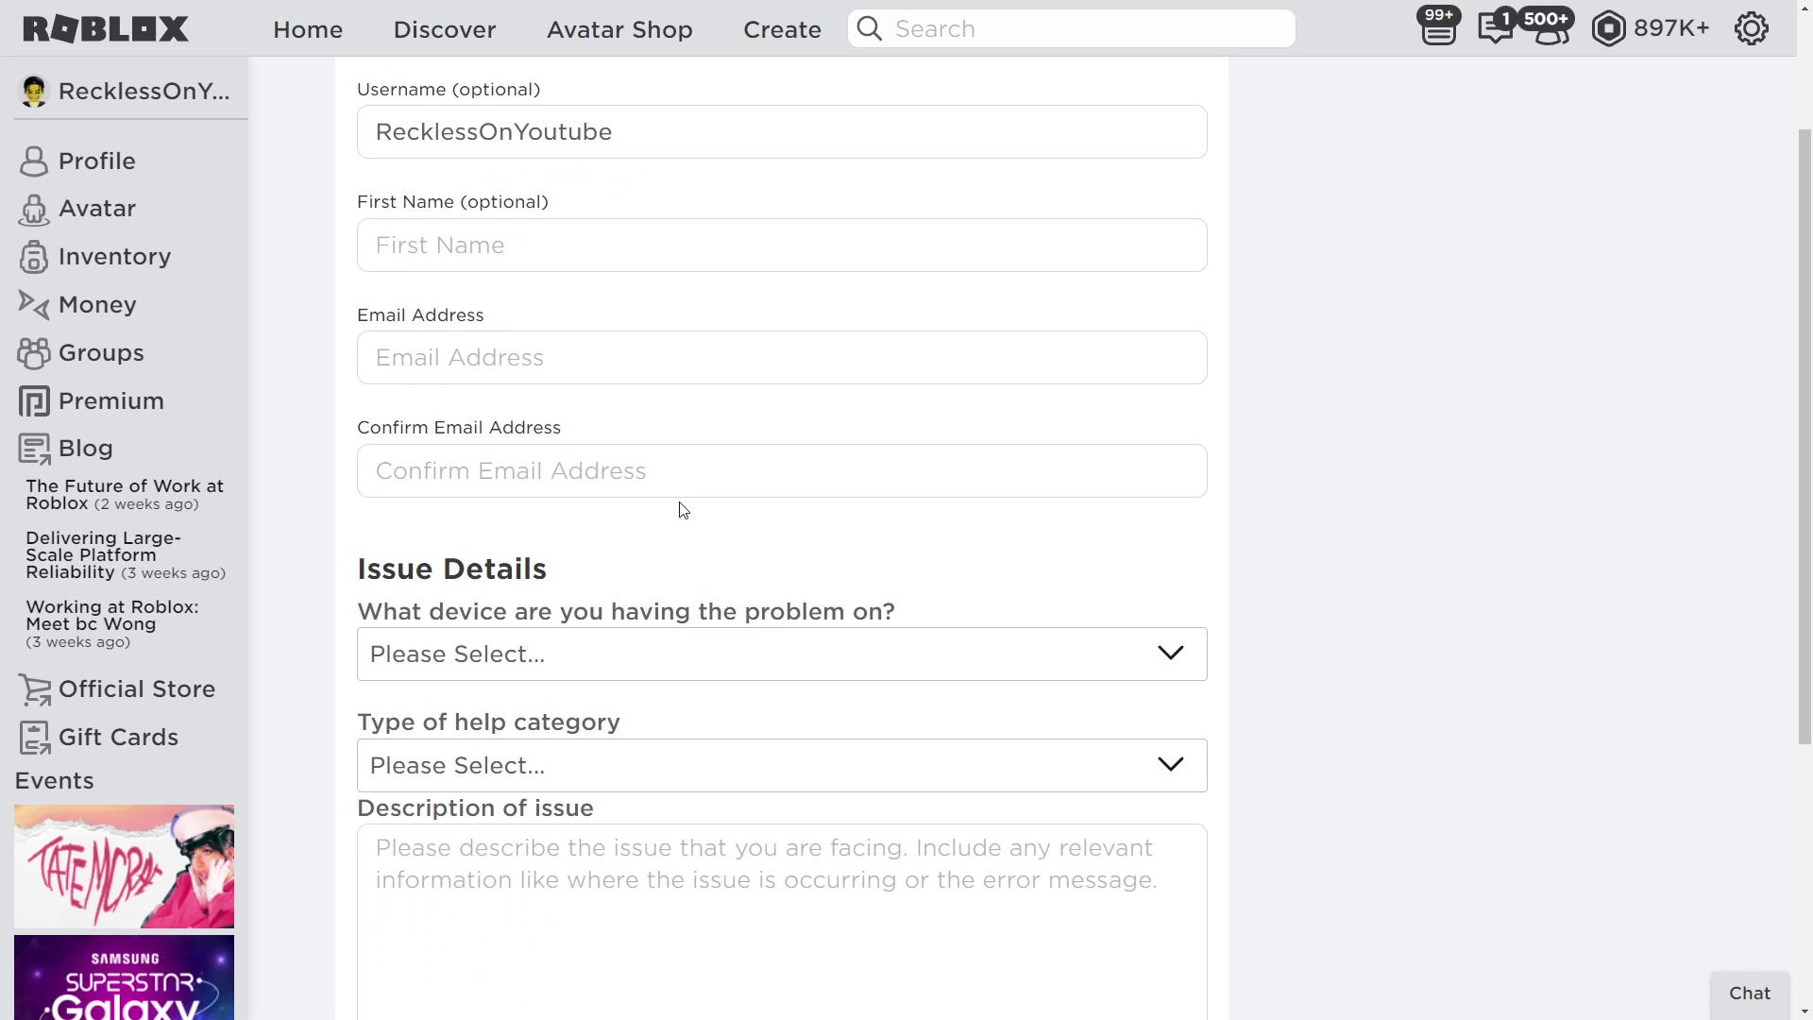
{"action": "scroll", "coordinate": [684, 511], "scroll_direction": "down", "scroll_amount": 2}
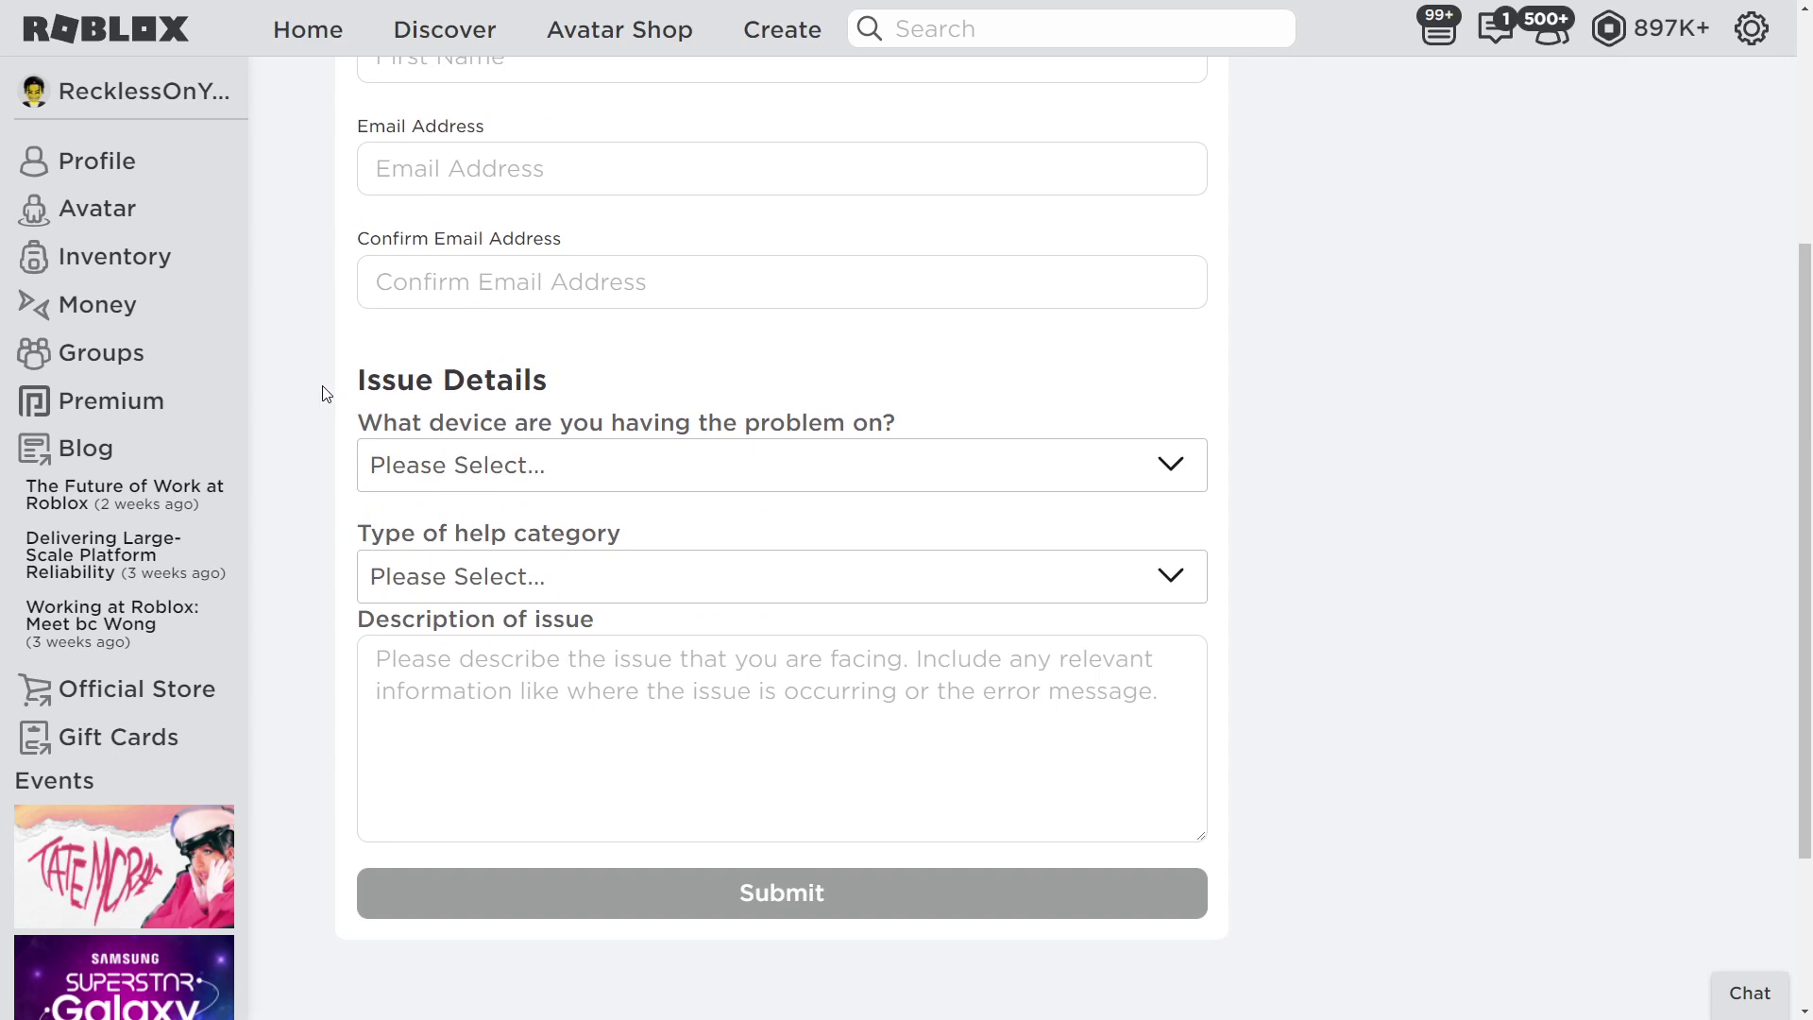
Set the support form's device to PC.
{"action": "left_click_drag", "start_coordinate": [325, 394], "coordinate": [530, 375]}
{"action": "left_click", "coordinate": [652, 399]}
{"action": "left_click", "coordinate": [971, 474]}
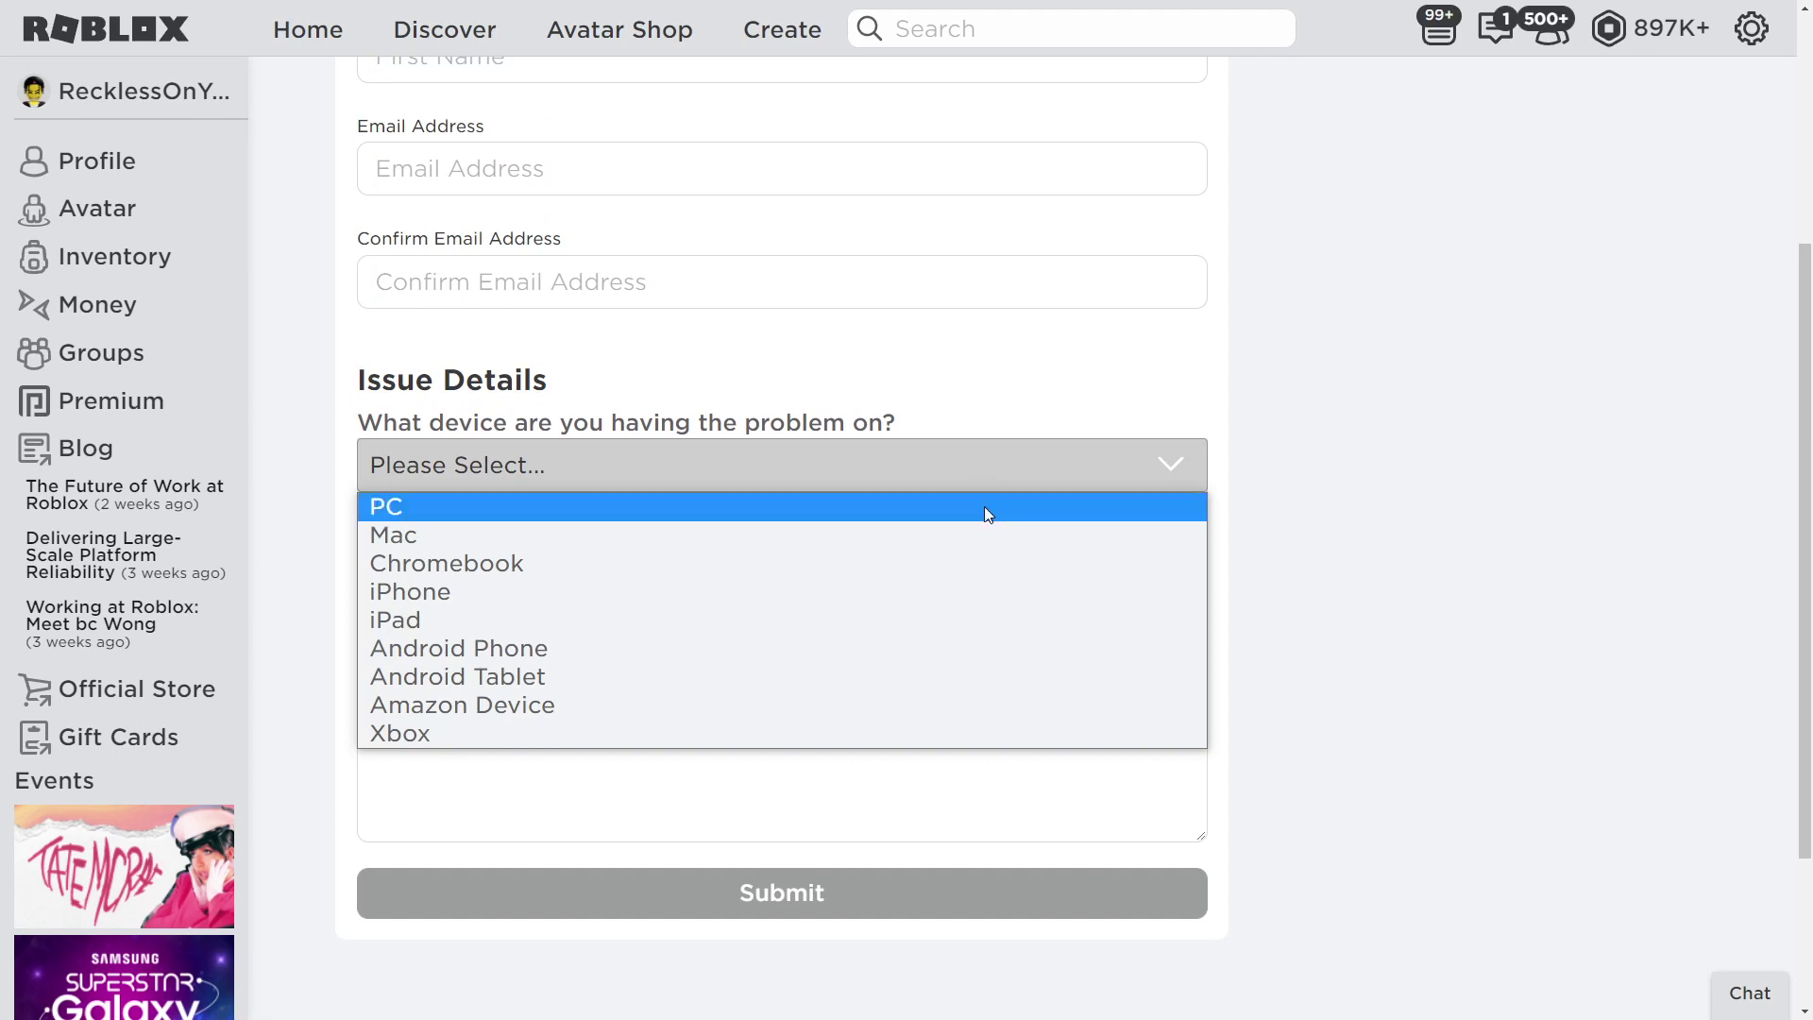
{"action": "left_click", "coordinate": [983, 506]}
{"action": "left_click", "coordinate": [974, 474]}
{"action": "left_click", "coordinate": [944, 458]}
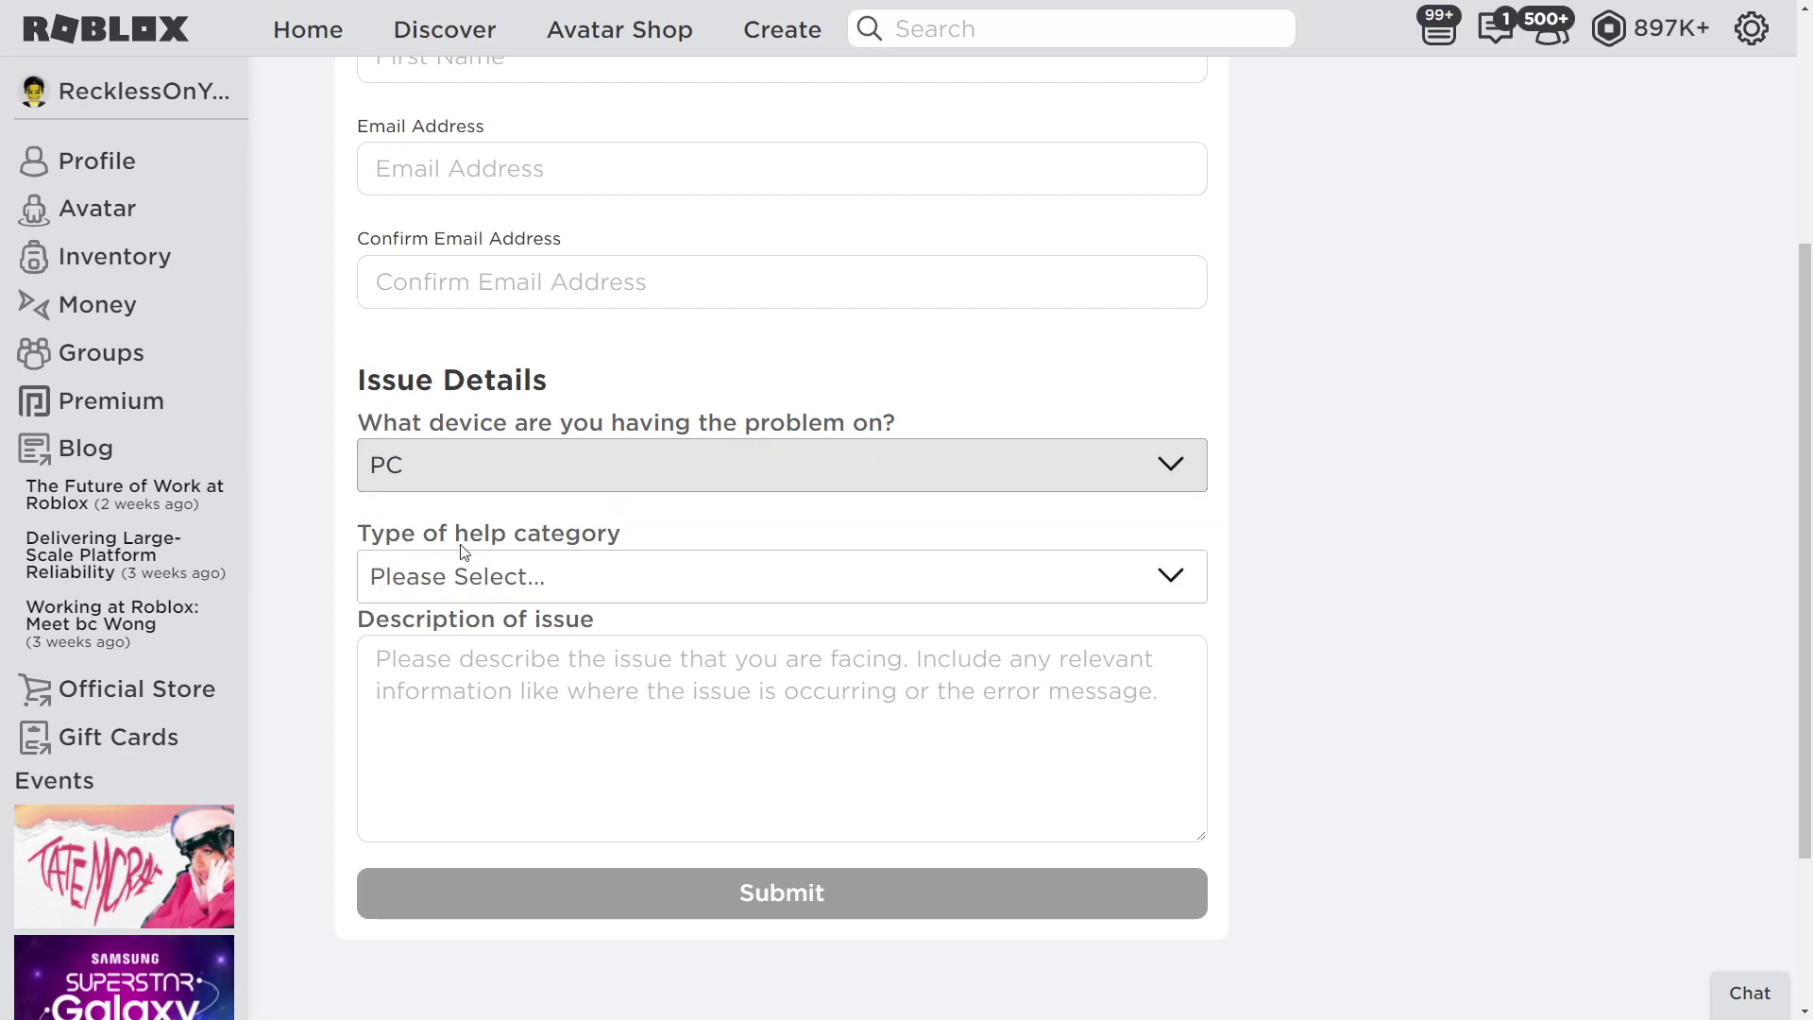
Try the help category dropdown, briefly selecting DevEx.
{"action": "left_click_drag", "start_coordinate": [347, 531], "coordinate": [652, 535]}
{"action": "left_click", "coordinate": [696, 584]}
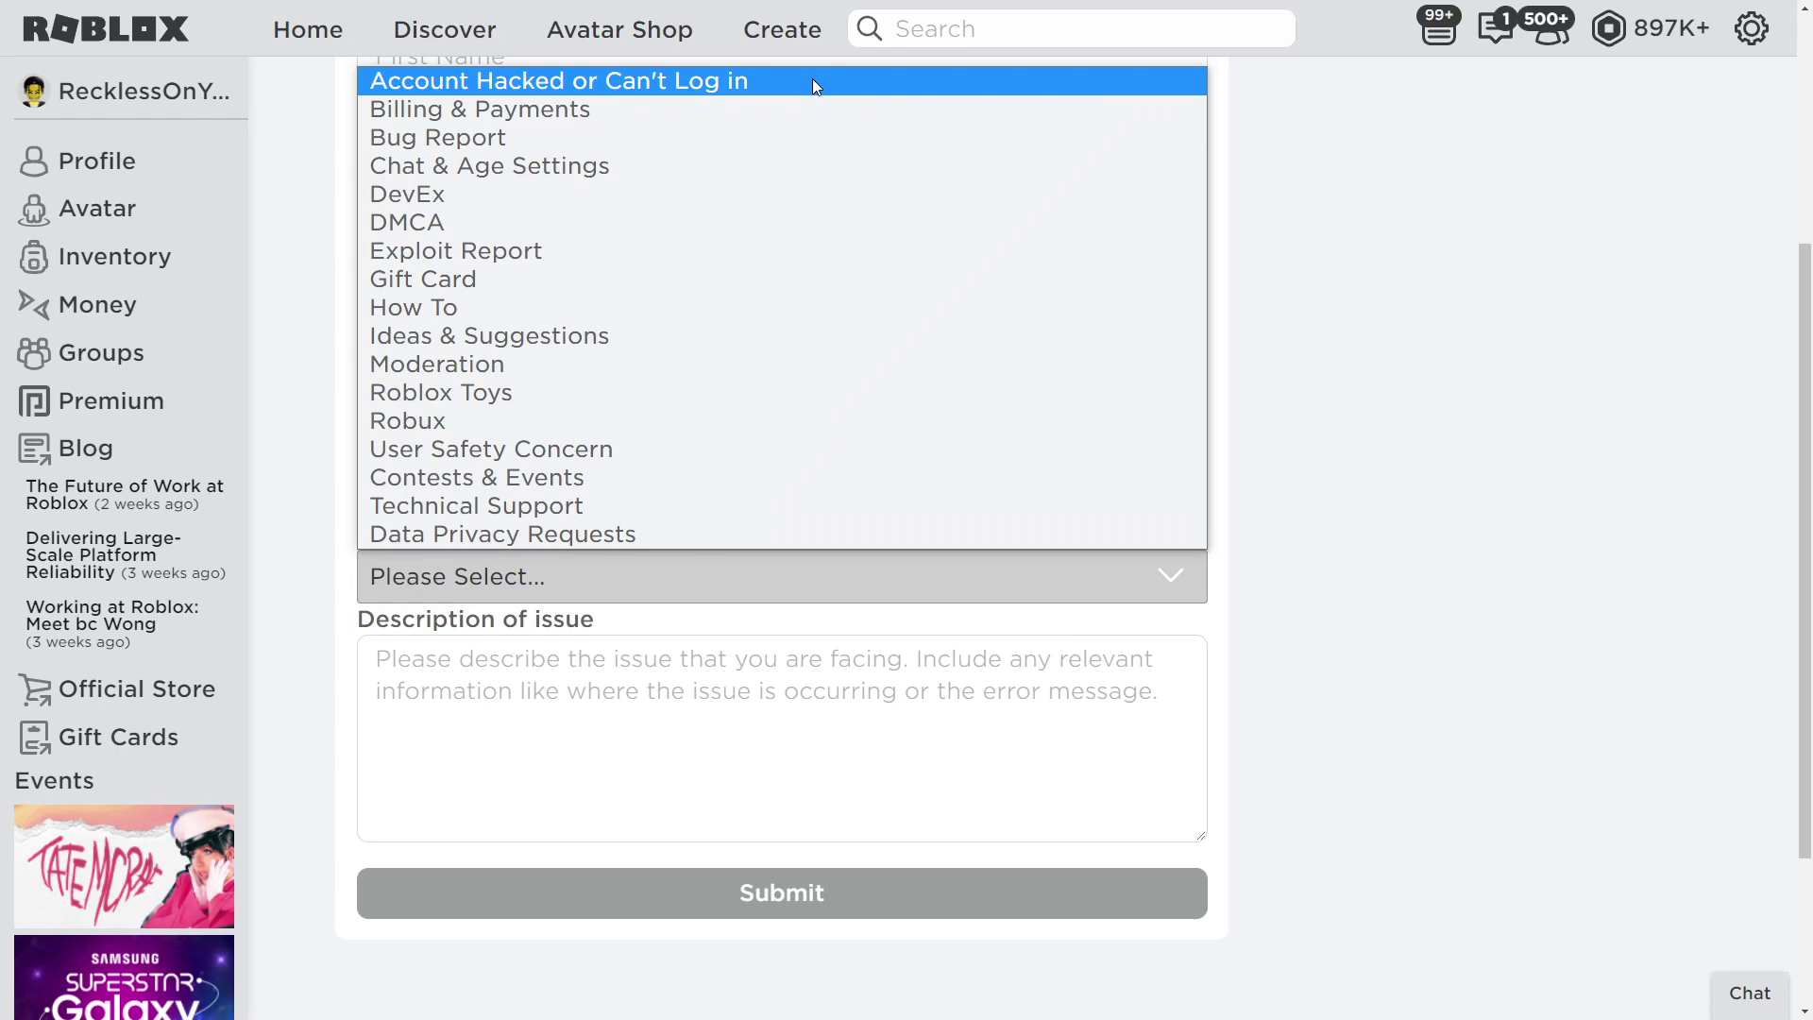
{"action": "left_click", "coordinate": [769, 191]}
{"action": "left_click", "coordinate": [670, 574]}
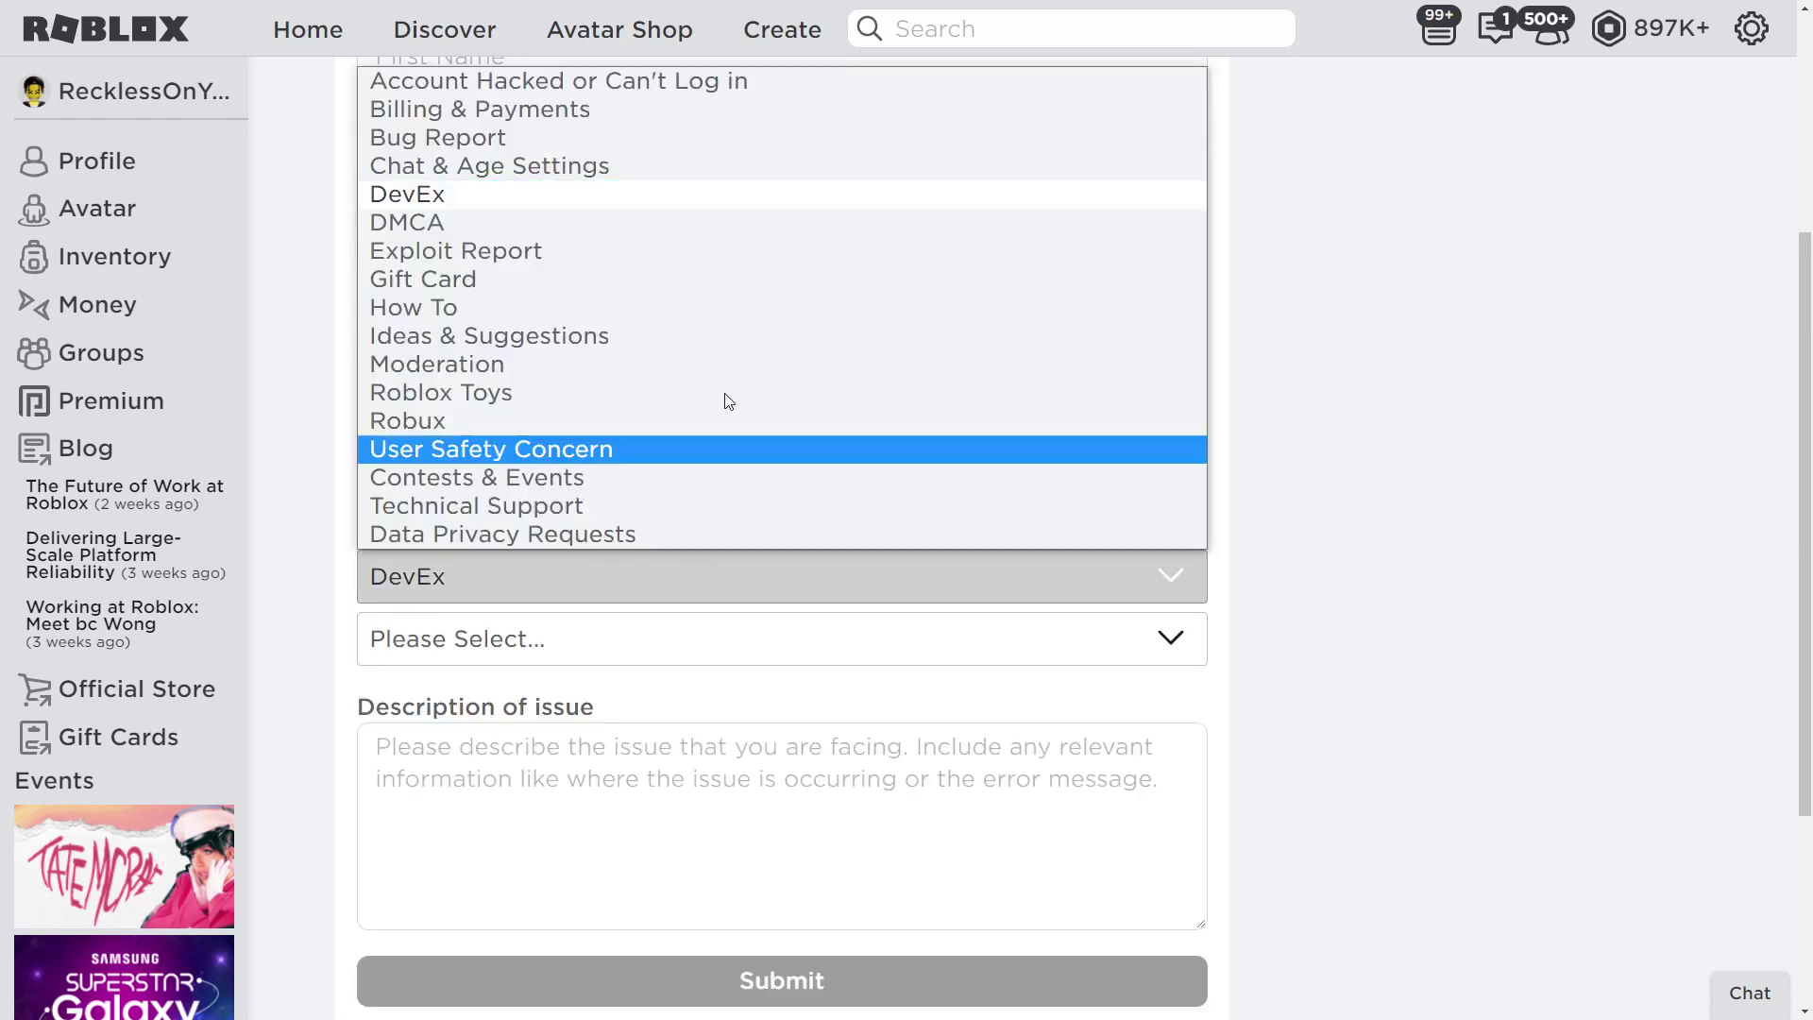
{"action": "left_click", "coordinate": [511, 191]}
{"action": "left_click", "coordinate": [633, 651]}
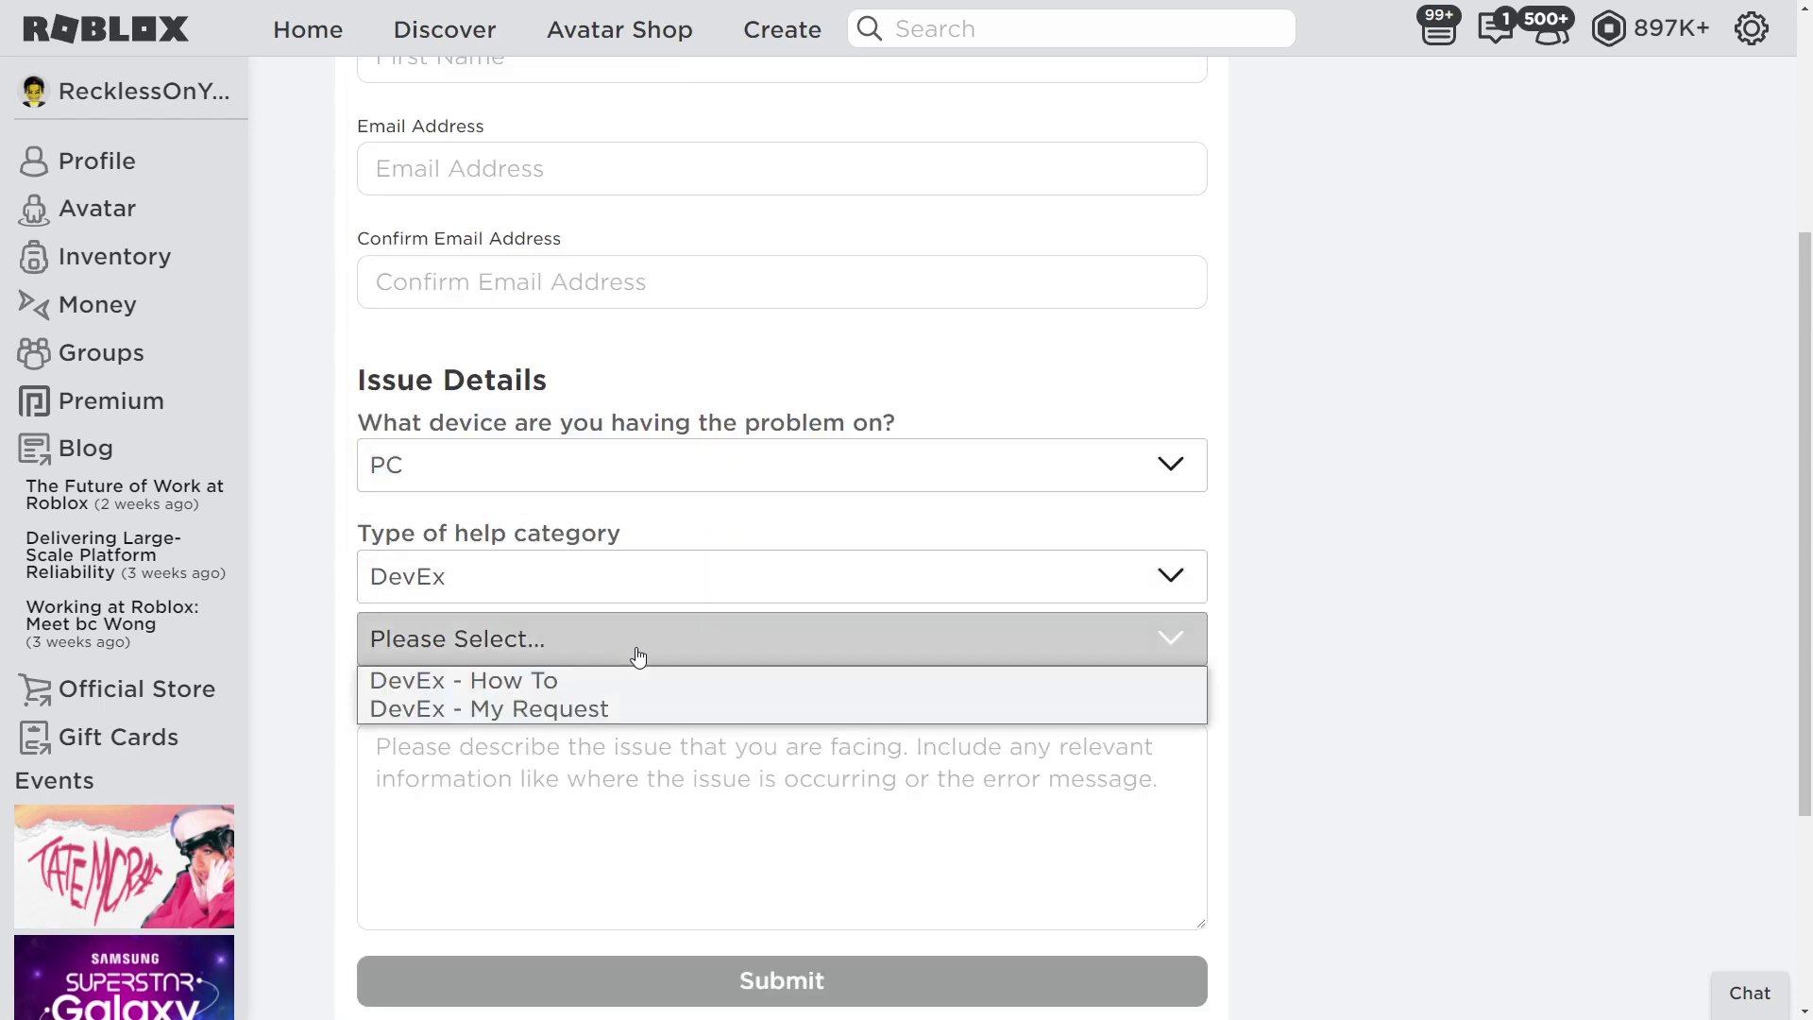
{"action": "left_click", "coordinate": [635, 652]}
{"action": "left_click", "coordinate": [652, 576]}
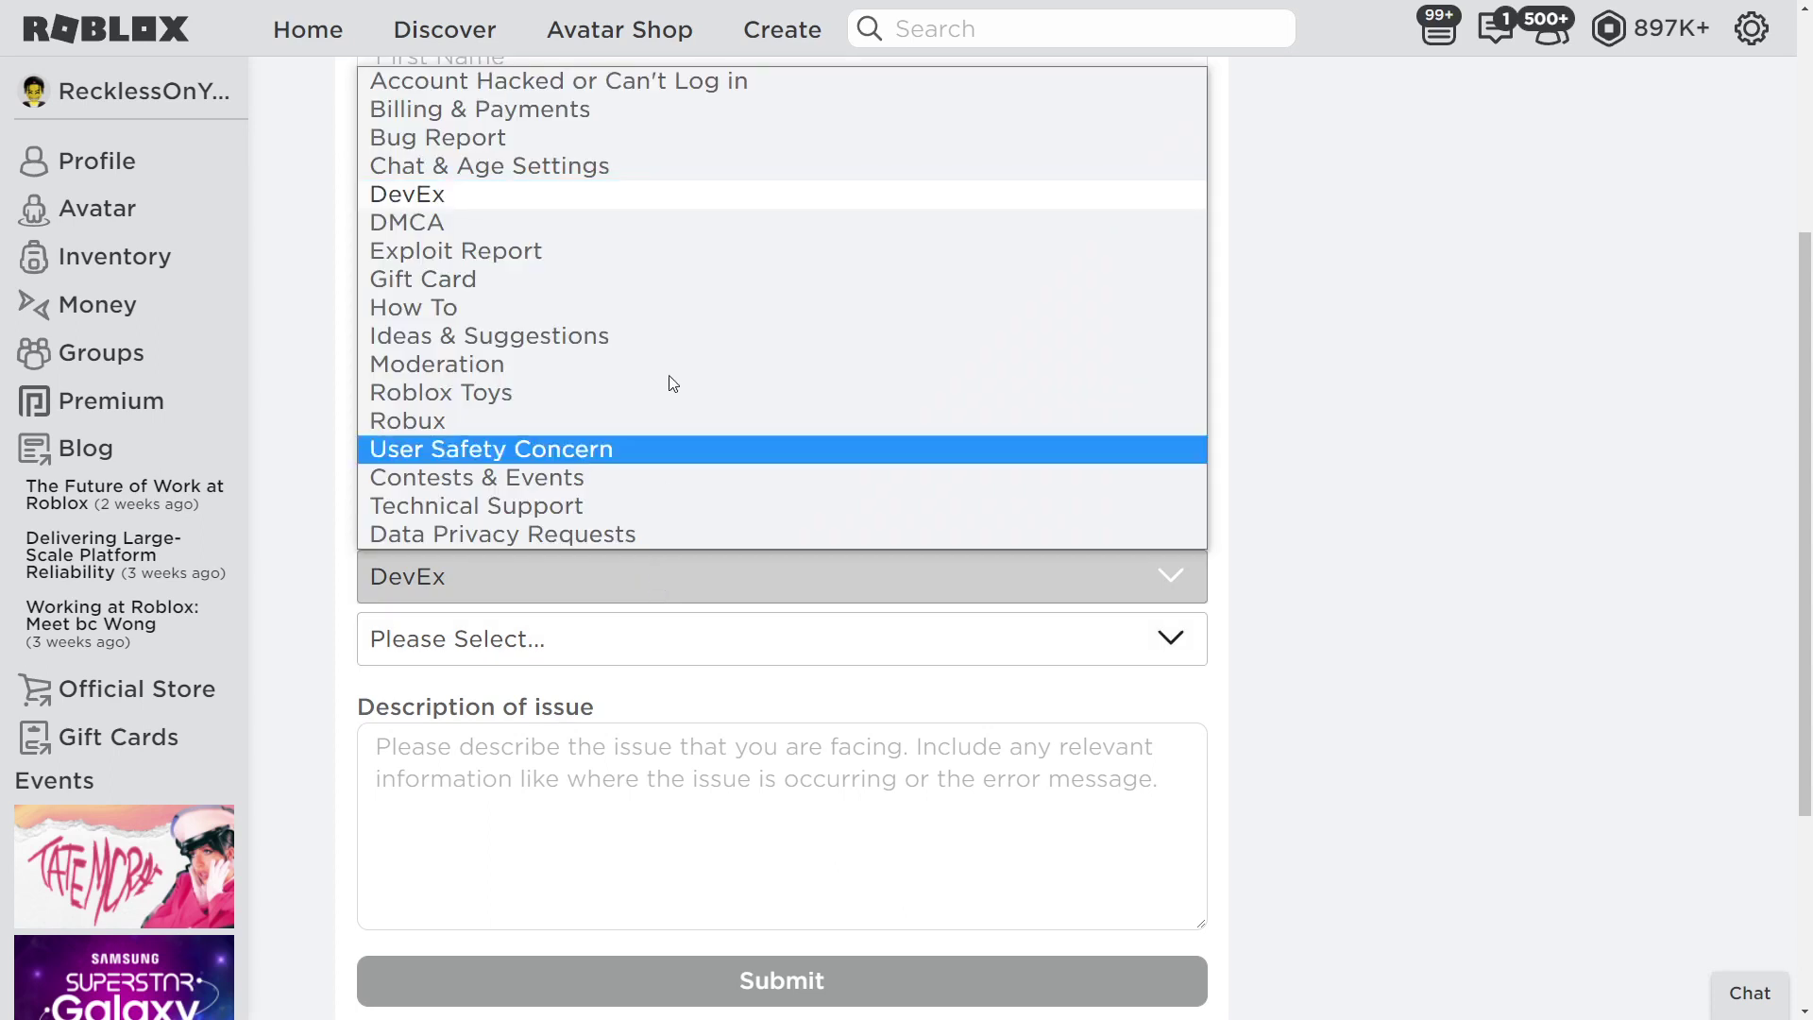
Choose Account Hacked or Can't Log in with Forgot Password as the subcategory.
{"action": "left_click", "coordinate": [633, 82]}
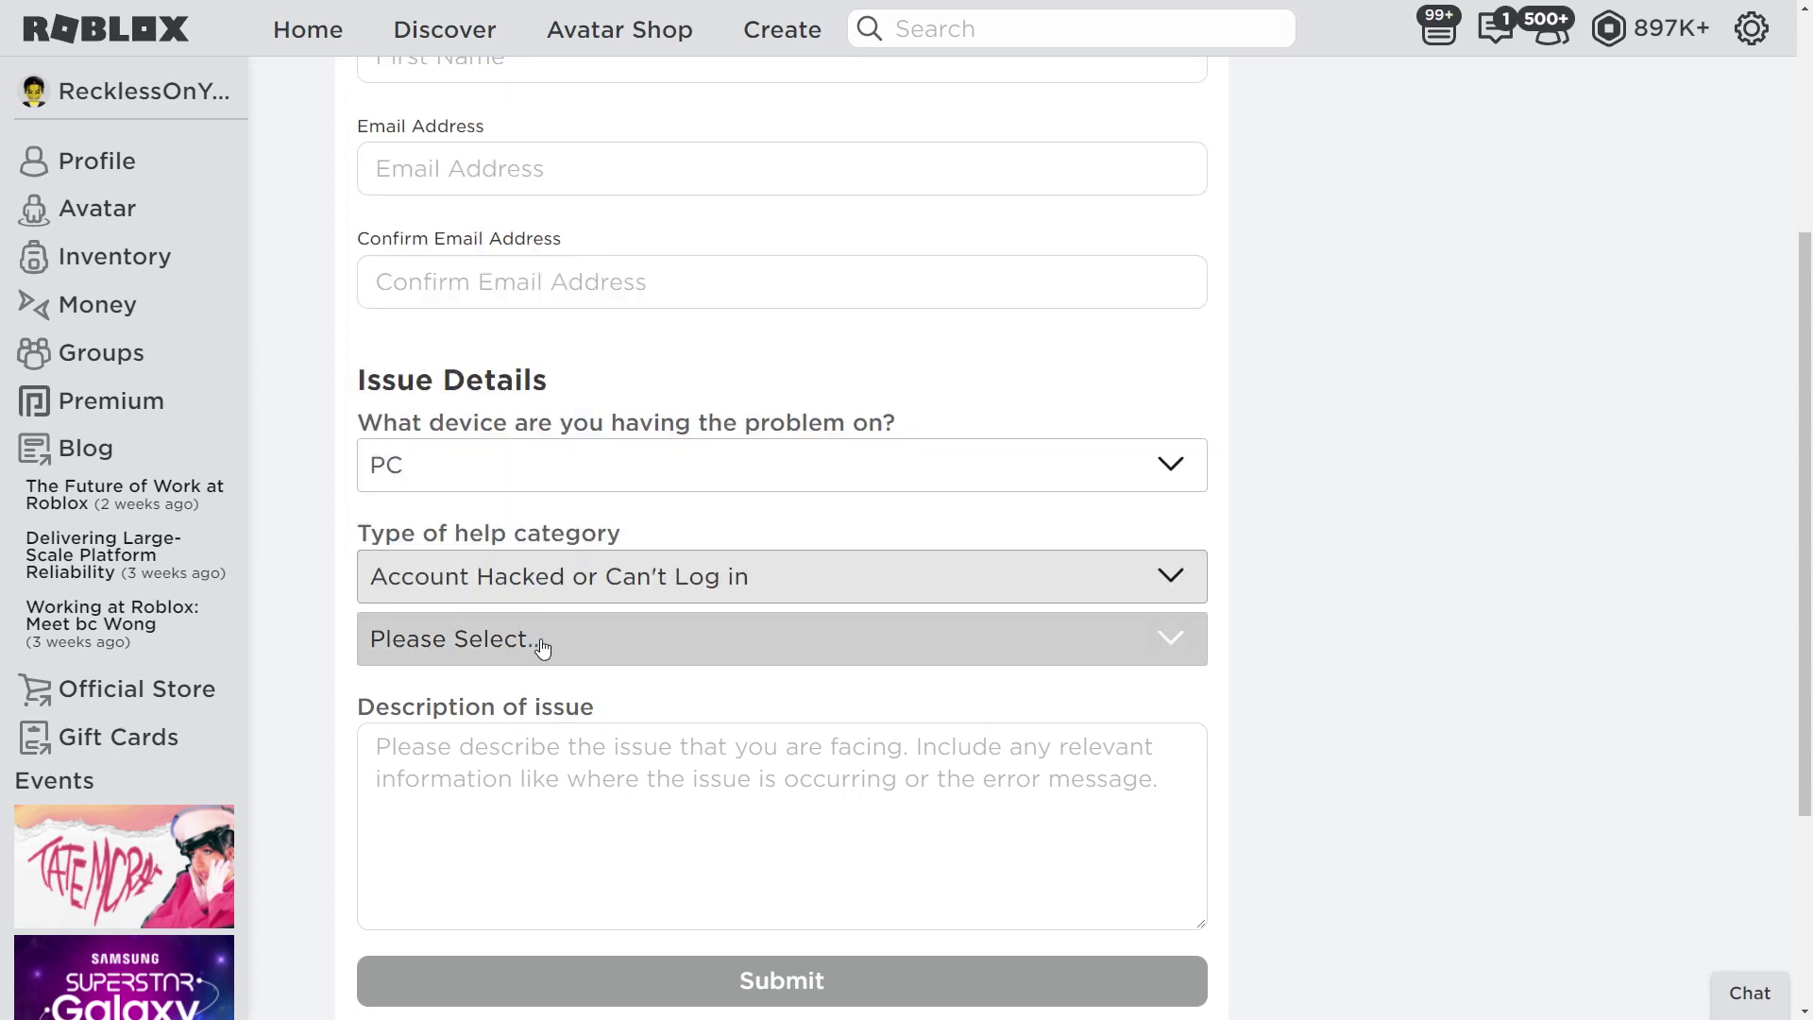
{"action": "left_click", "coordinate": [540, 639]}
{"action": "scroll", "coordinate": [552, 633], "scroll_direction": "down", "scroll_amount": 1}
{"action": "left_click", "coordinate": [581, 557]}
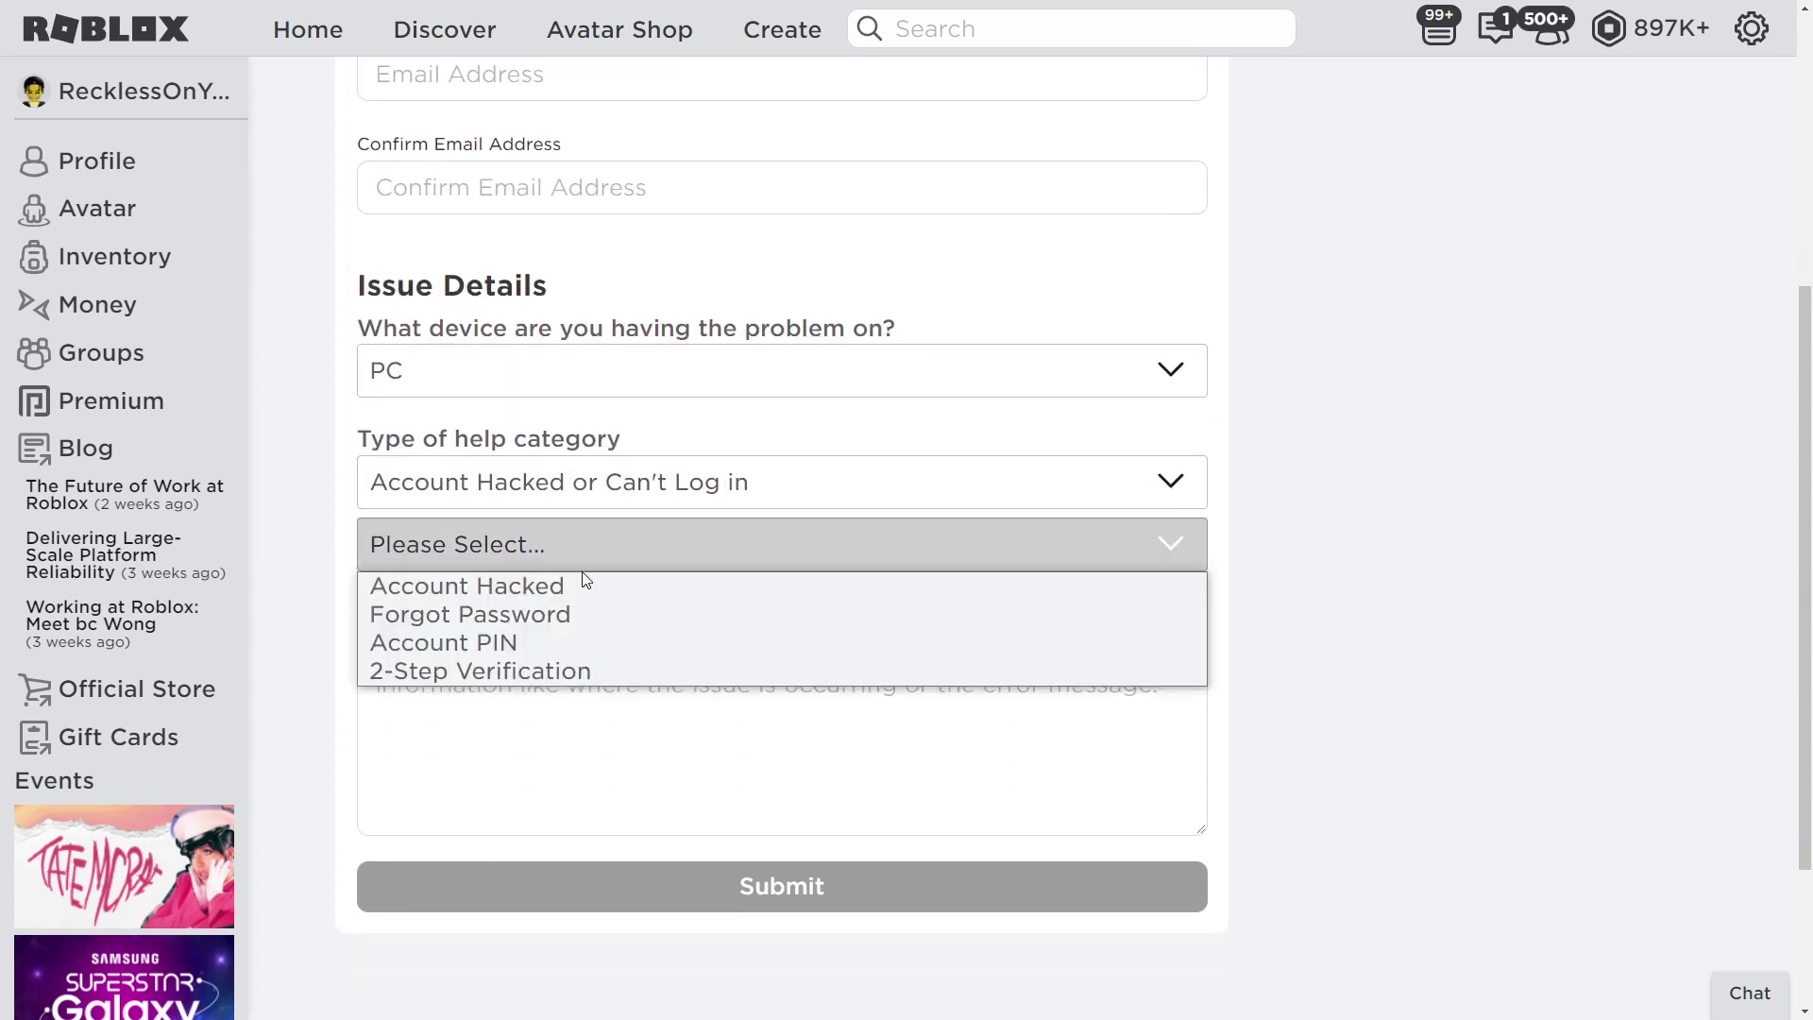
{"action": "left_click", "coordinate": [545, 614]}
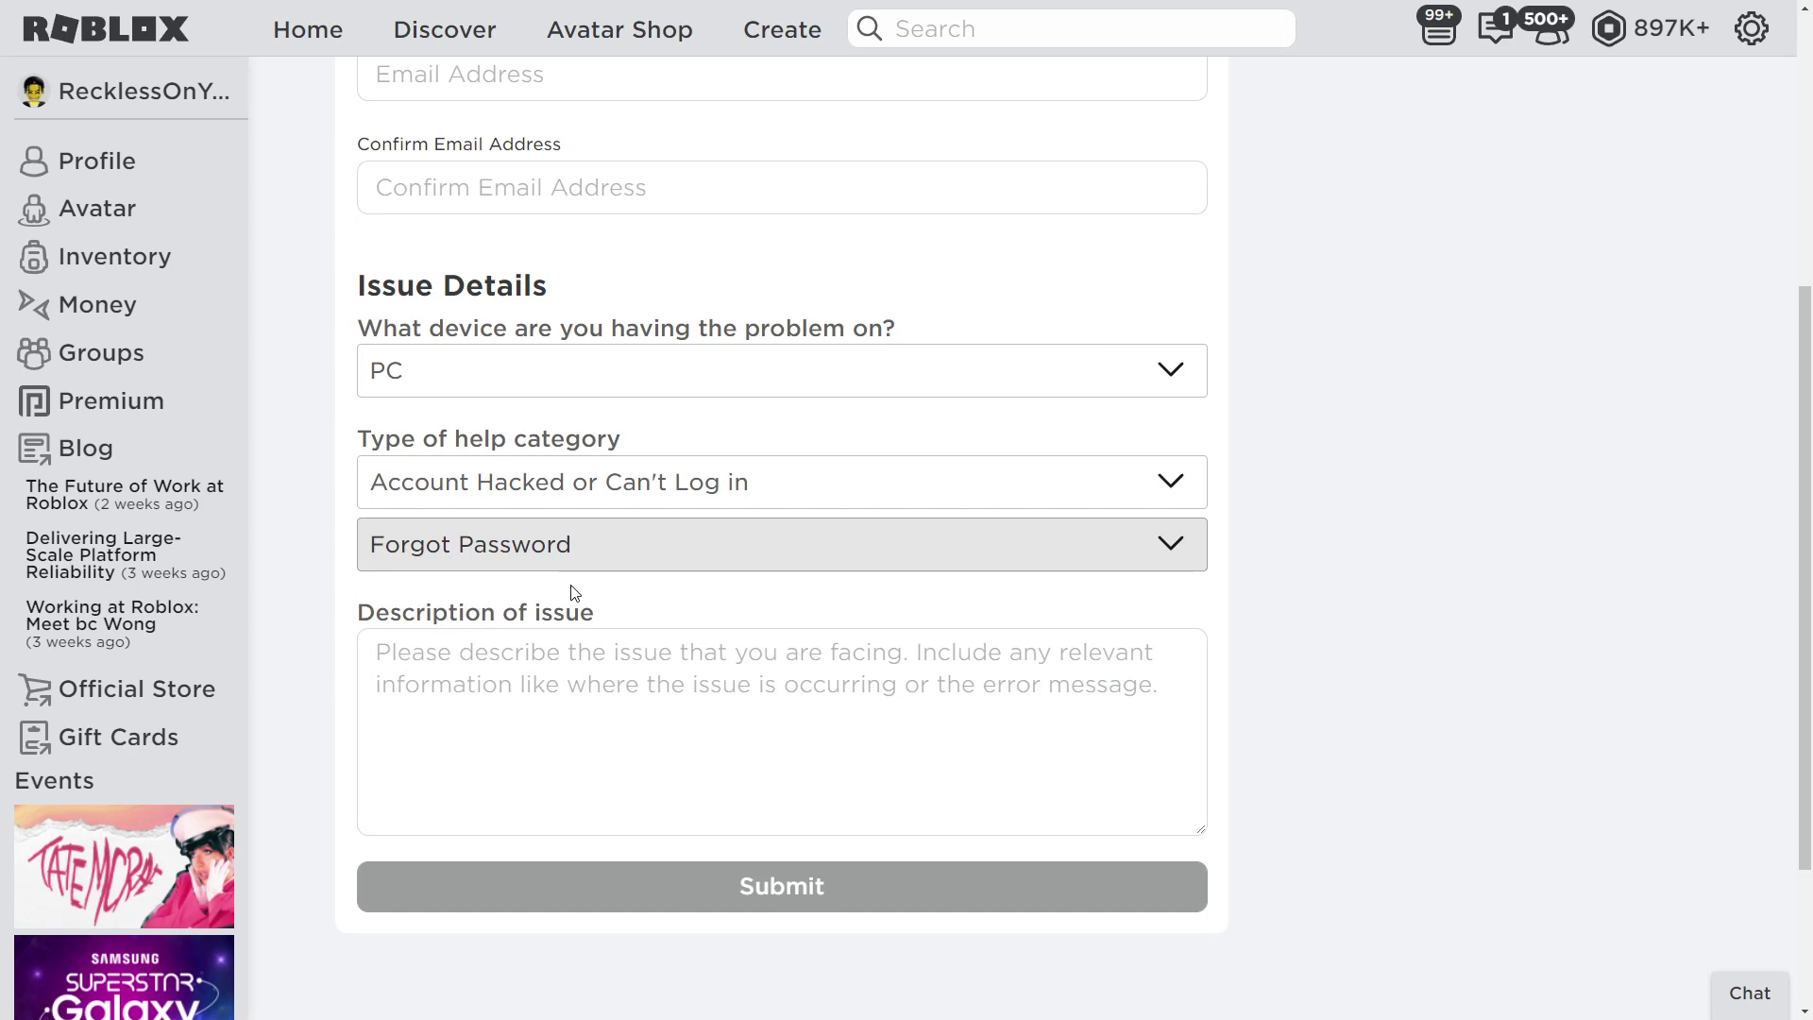
{"action": "left_click", "coordinate": [581, 557]}
Begin the description: 'i have recently forgot my password and email on the account'.
{"action": "left_click", "coordinate": [583, 609]}
{"action": "left_click", "coordinate": [598, 702]}
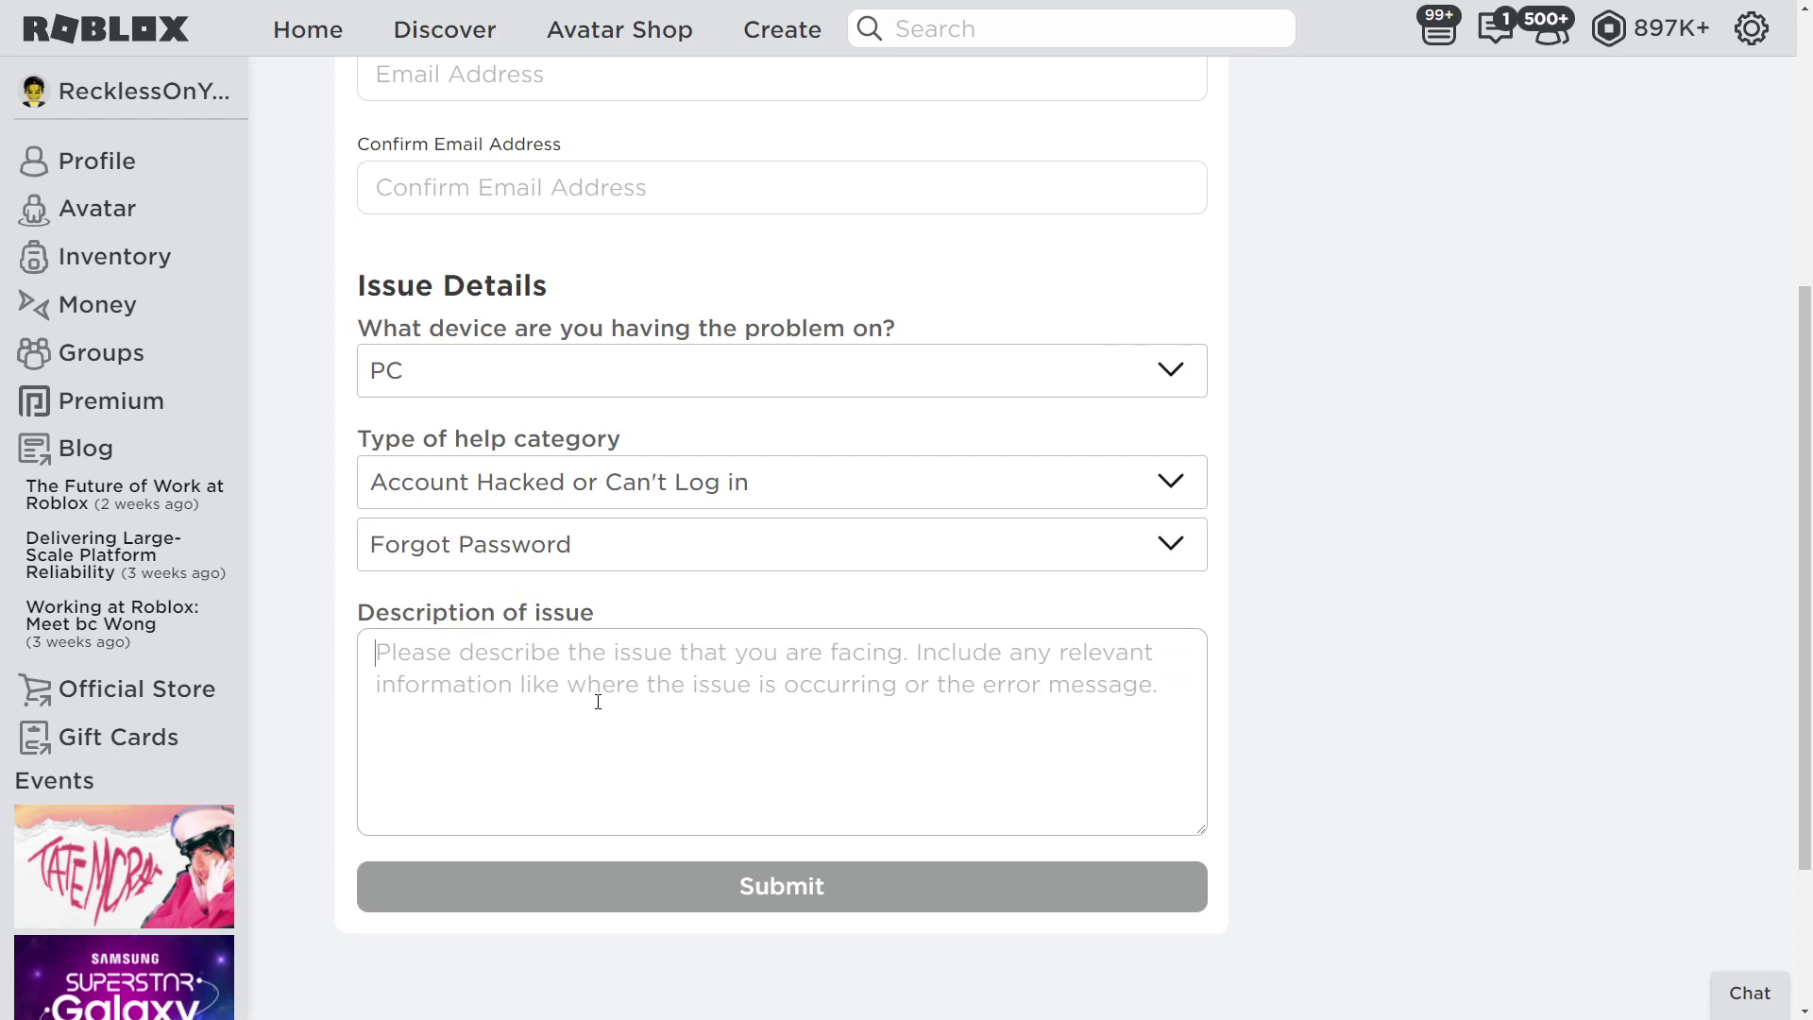
{"action": "type", "text": "i have"}
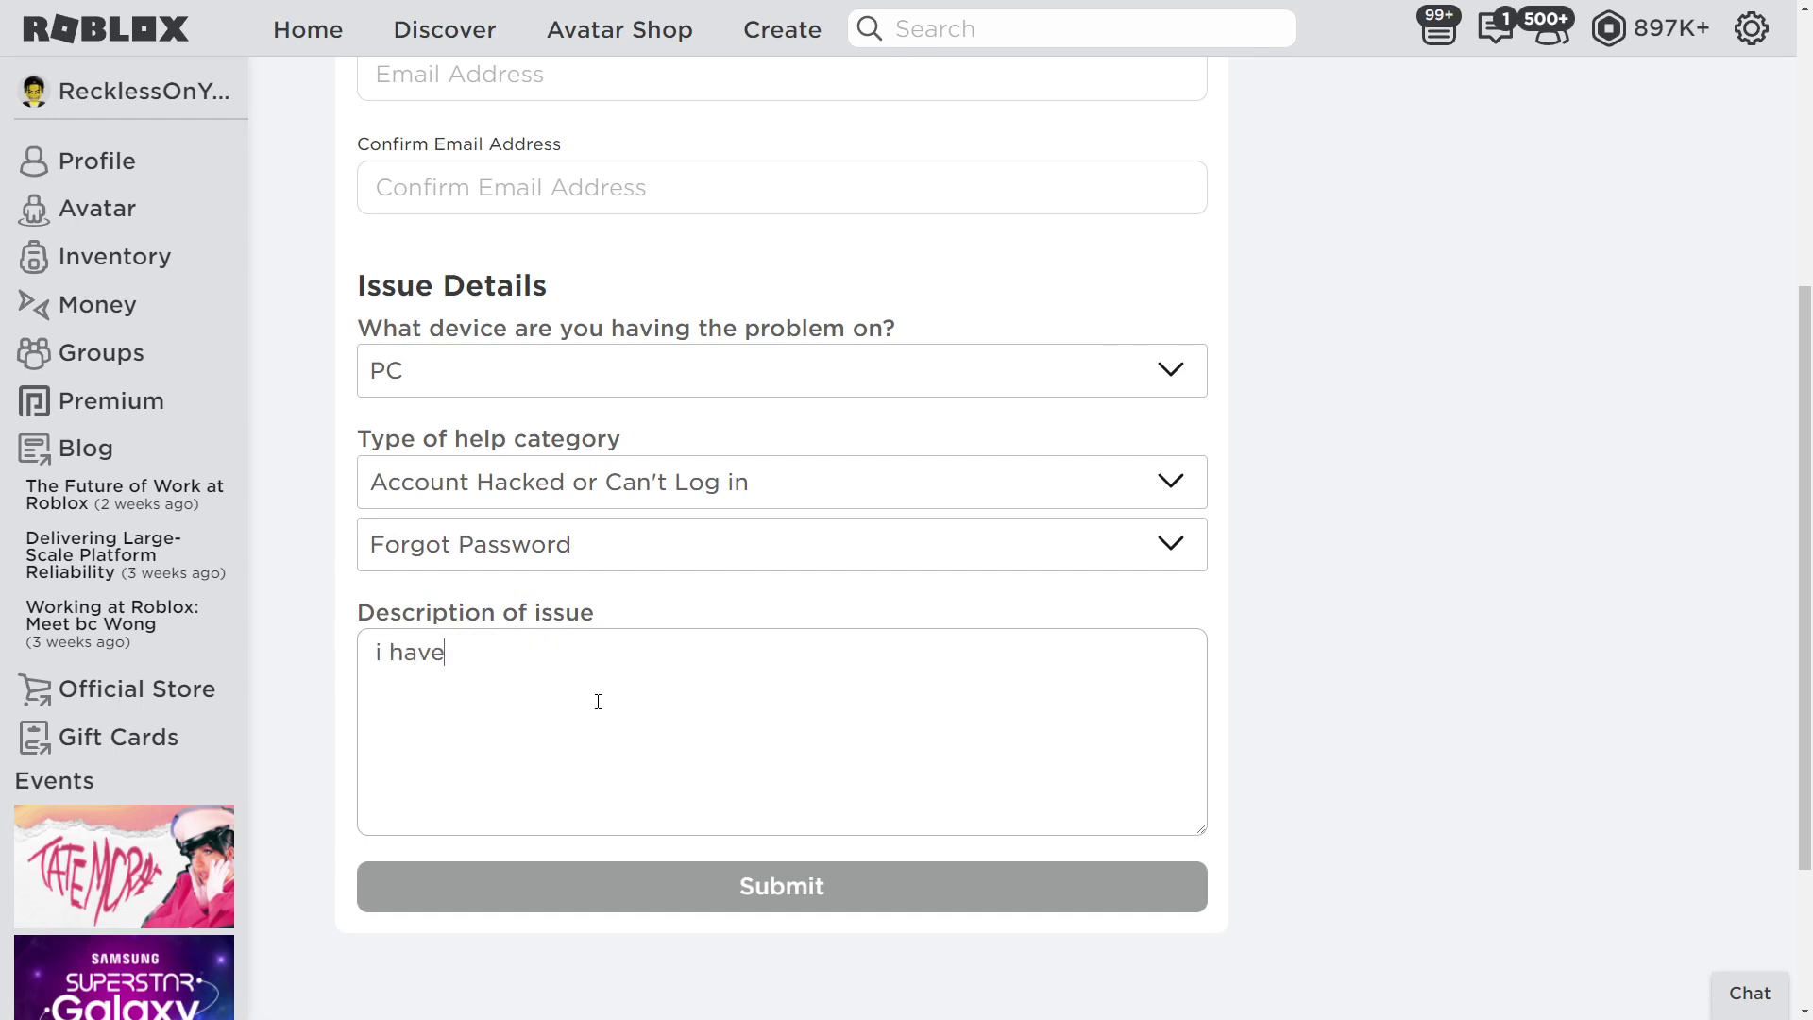
{"action": "type", "text": " recently forgot my pass"}
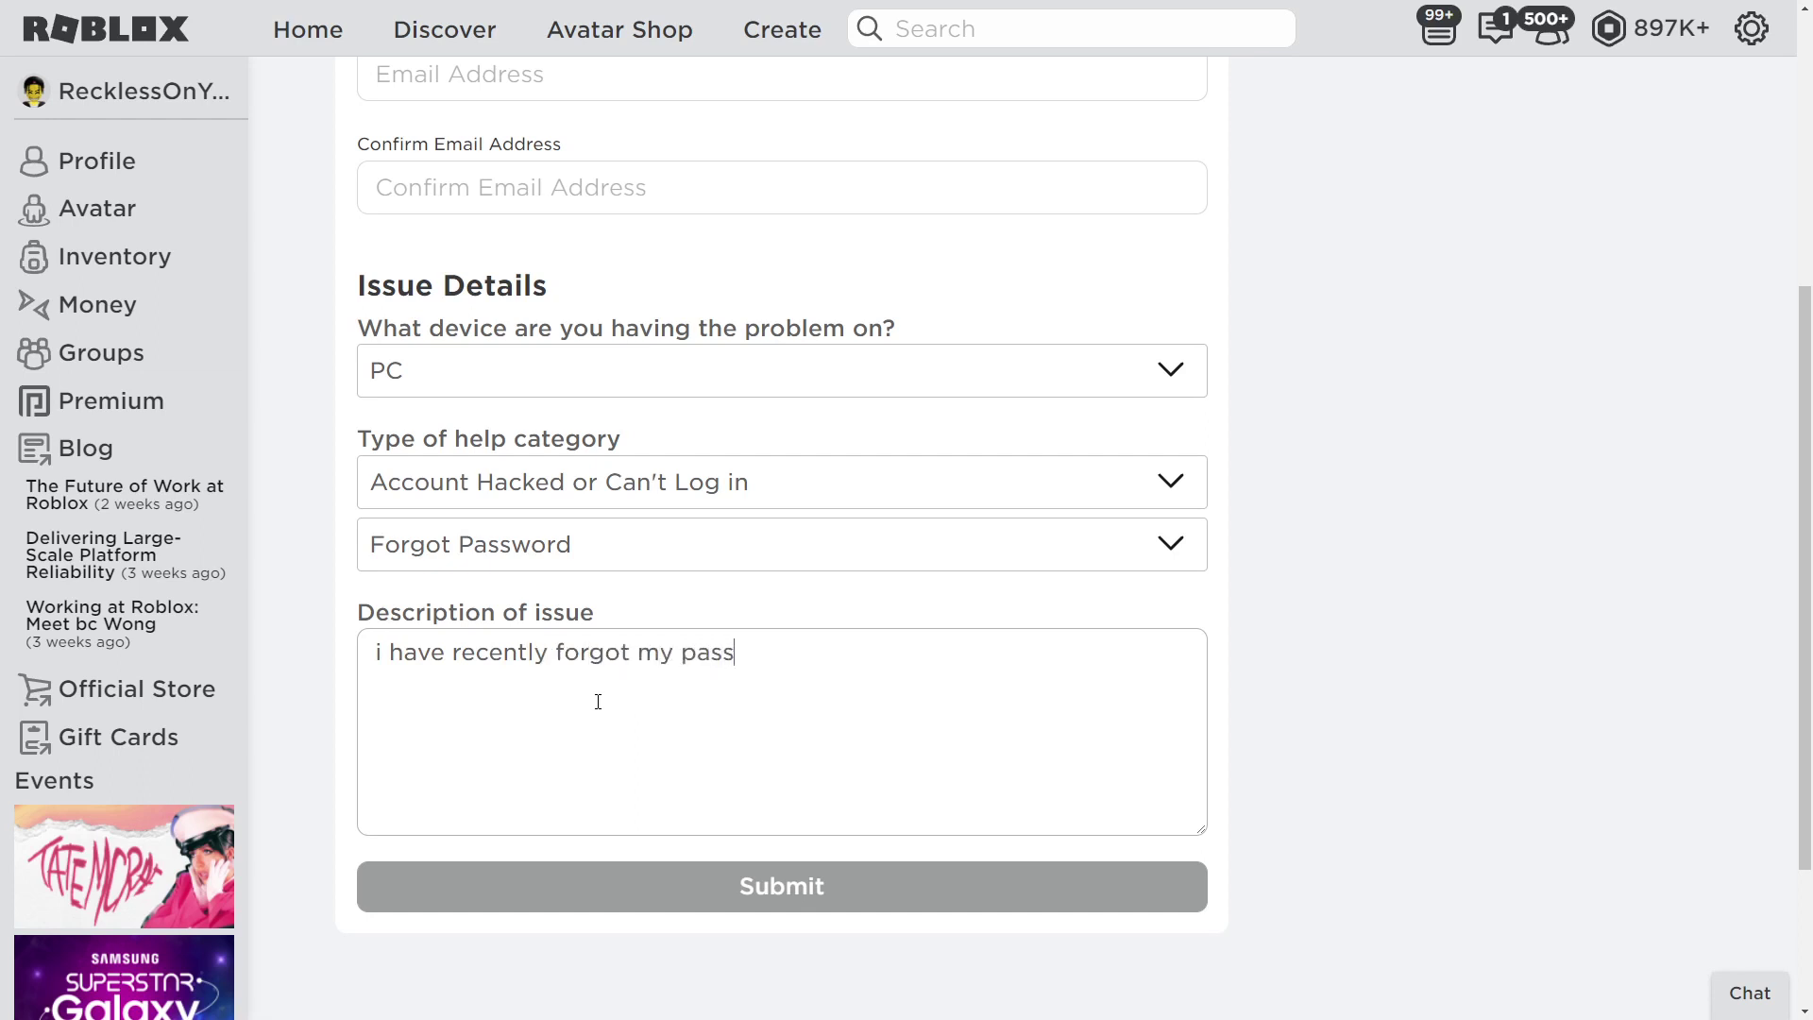
{"action": "type", "text": "word and email t"}
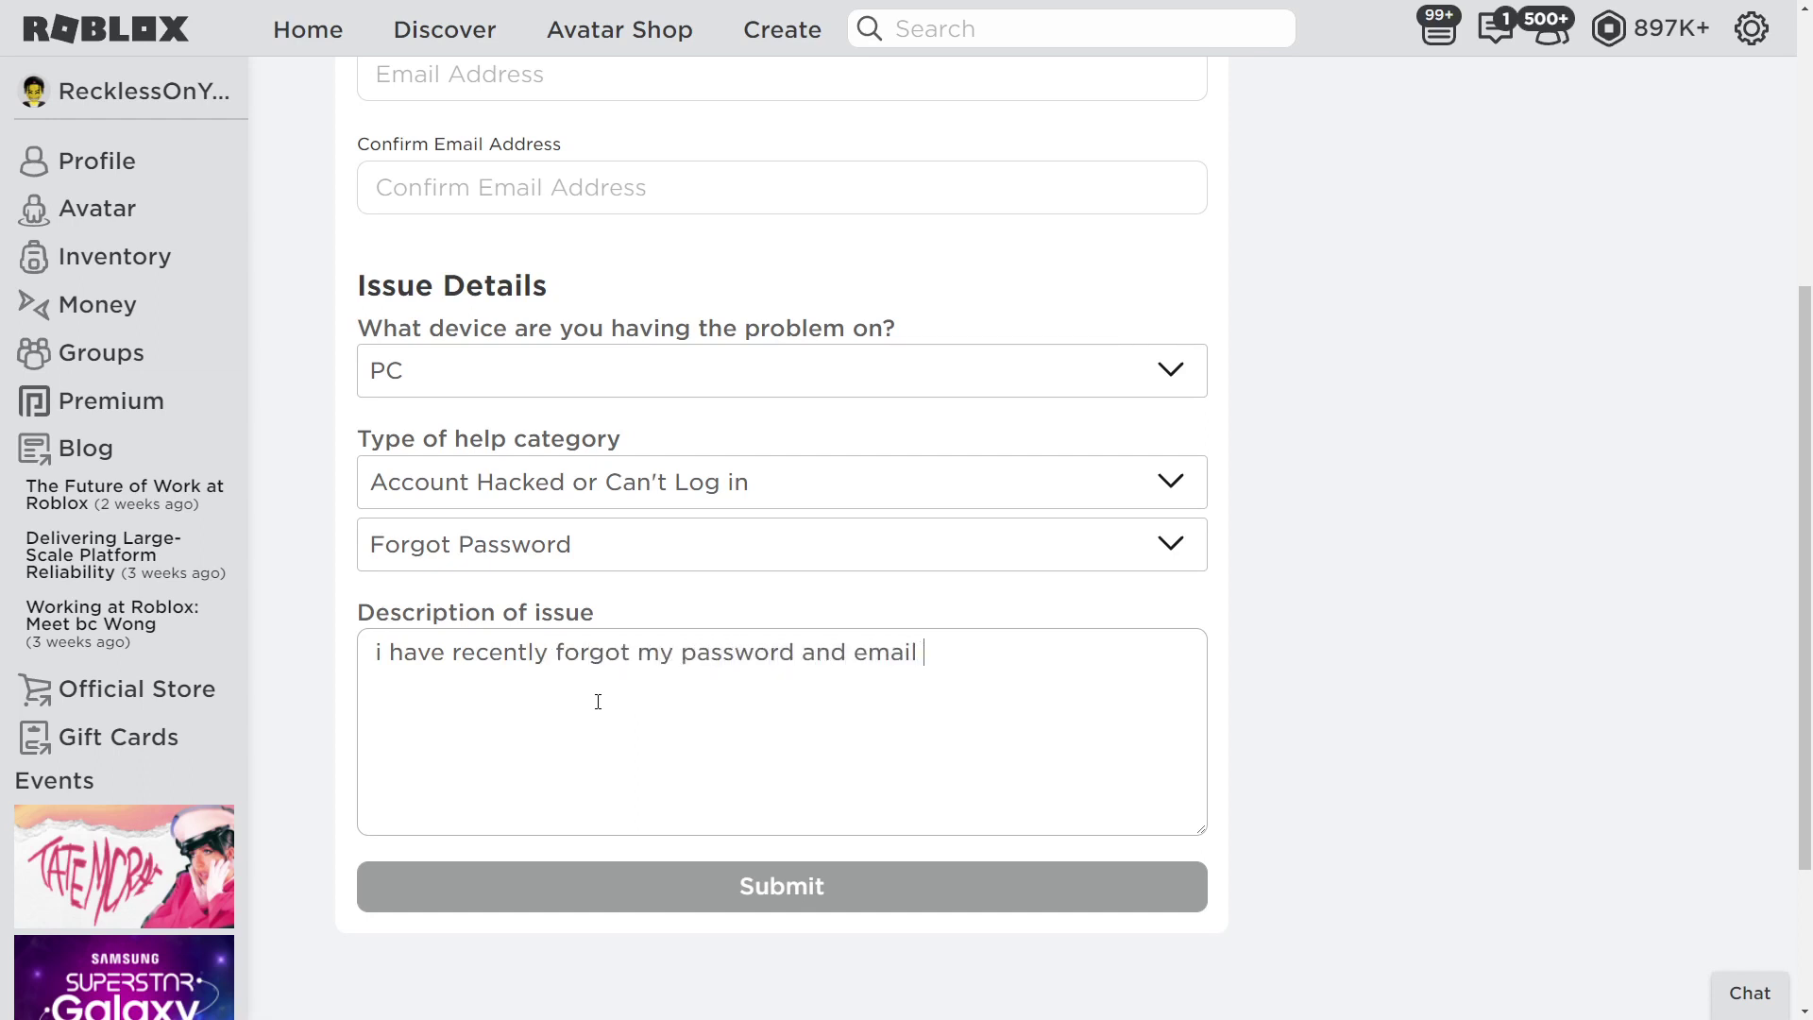
{"action": "key", "text": "BackSpace"}
{"action": "type", "text": "op"}
{"action": "key", "text": "BackSpace"}
{"action": "type", "text": "n the "}
{"action": "type", "text": "aa"}
{"action": "key", "text": "BackSpace"}
{"action": "type", "text": "coount"}
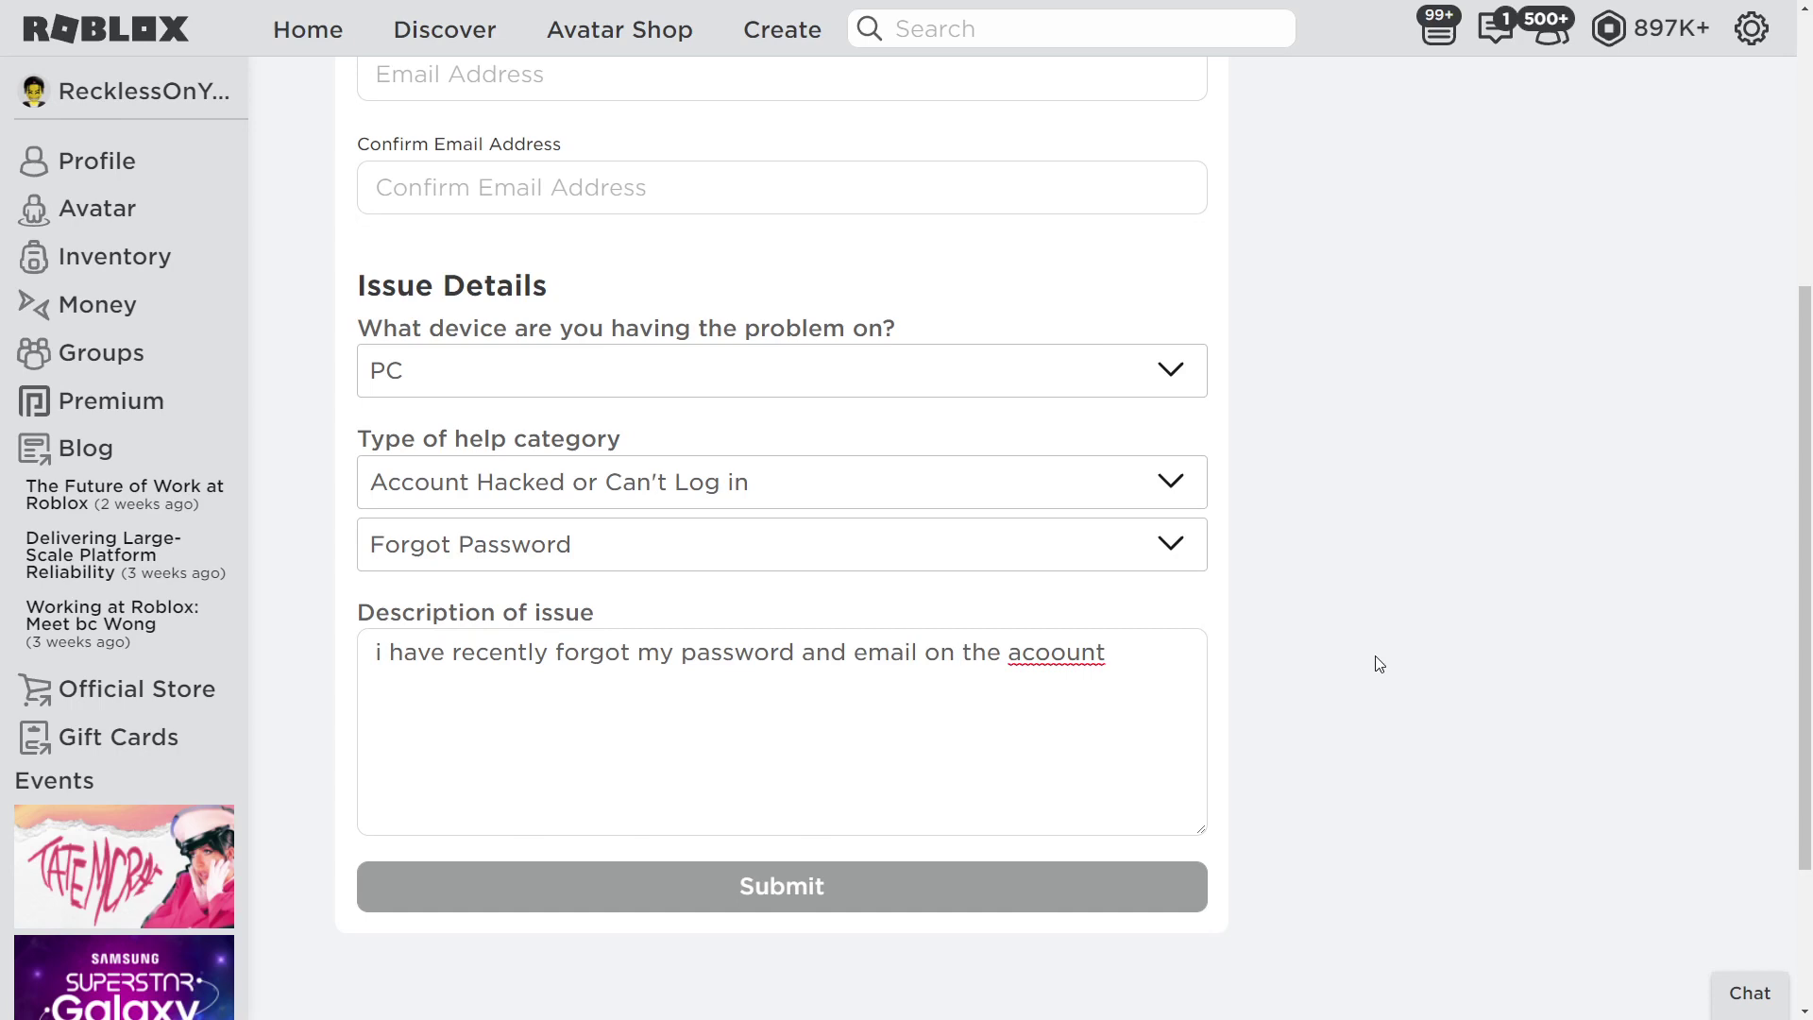
{"action": "key", "text": "BackSpace"}
Add that someone hacked the account and removed its email.
{"action": "key", "text": "BackSpace"}
{"action": "key", "text": "BackSpace"}
{"action": "key", "text": "BackSpace"}
{"action": "key", "text": "BackSpace"}
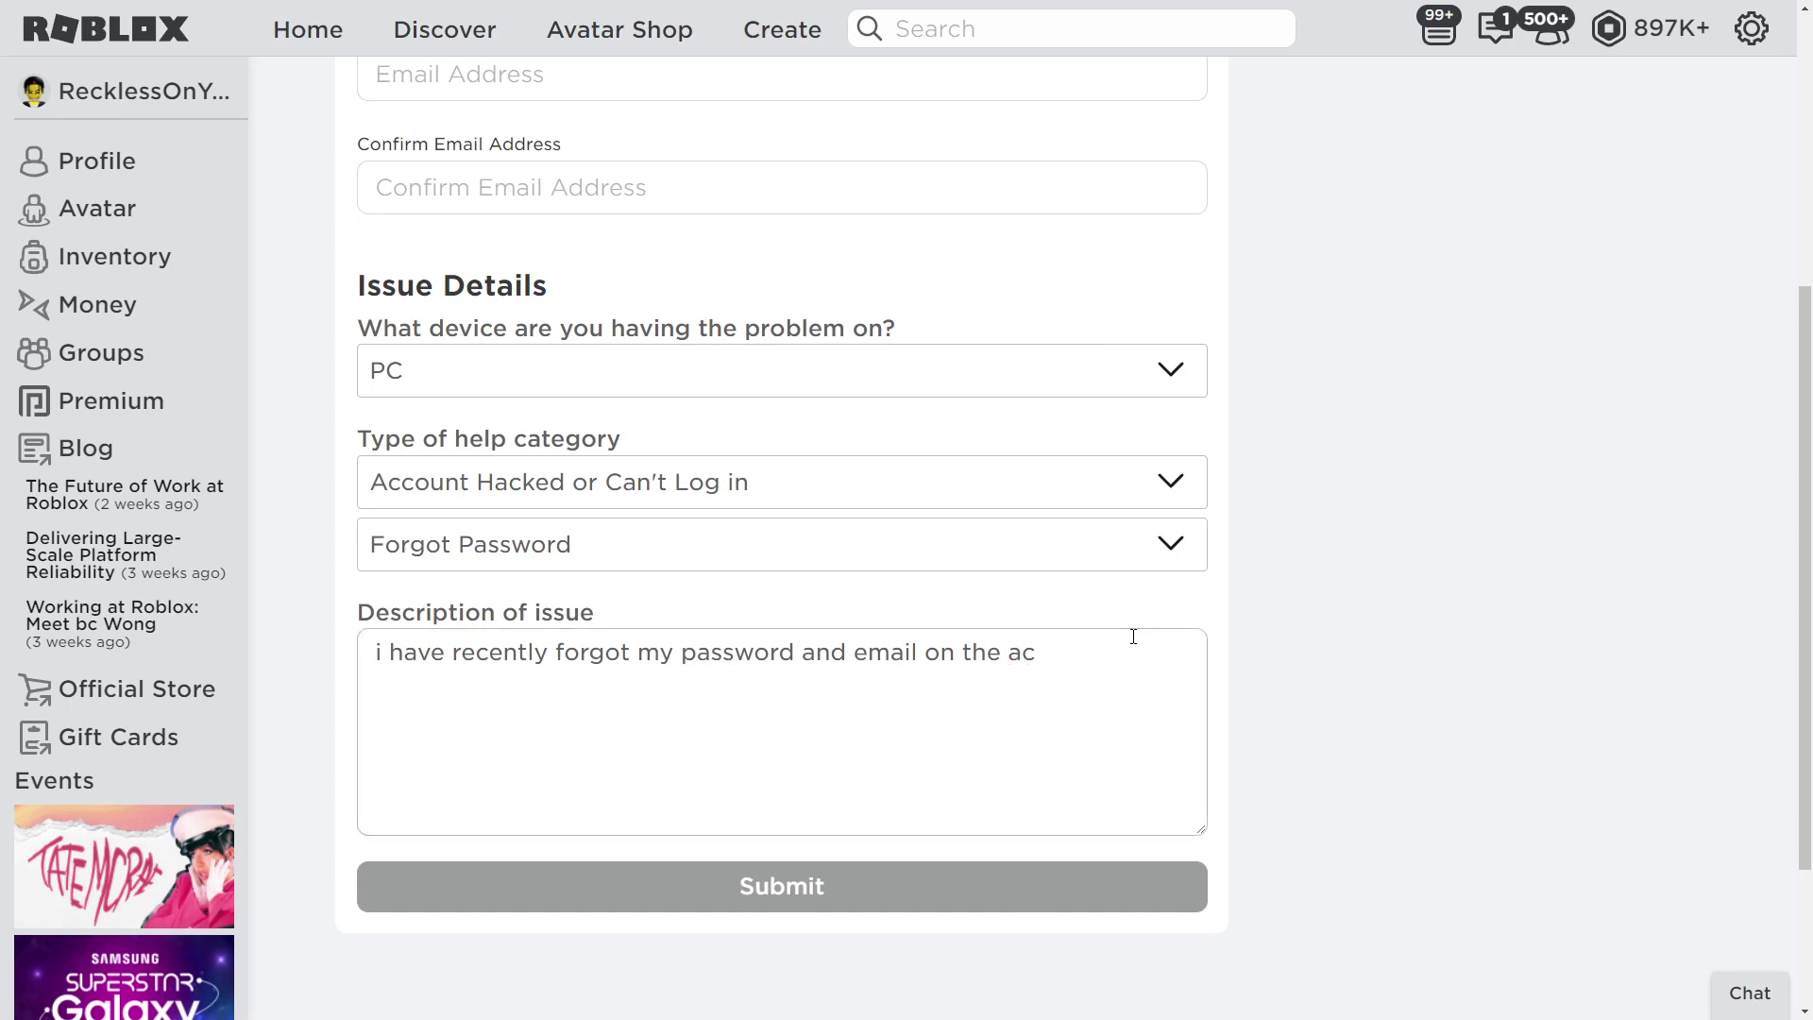
{"action": "type", "text": "count"}
{"action": "type", "text": ", i"}
{"action": "key", "text": "BackSpace"}
{"action": "type", "text": "th"}
{"action": "key", "text": "BackSpace"}
{"action": "key", "text": "BackSpace"}
{"action": "type", "text": "someojne h"}
{"action": "key", "text": "BackSpace"}
{"action": "key", "text": "BackSpace"}
{"action": "key", "text": "BackSpace"}
{"action": "key", "text": "BackSpace"}
{"action": "key", "text": "BackSpace"}
{"action": "type", "text": "ne hacked my"}
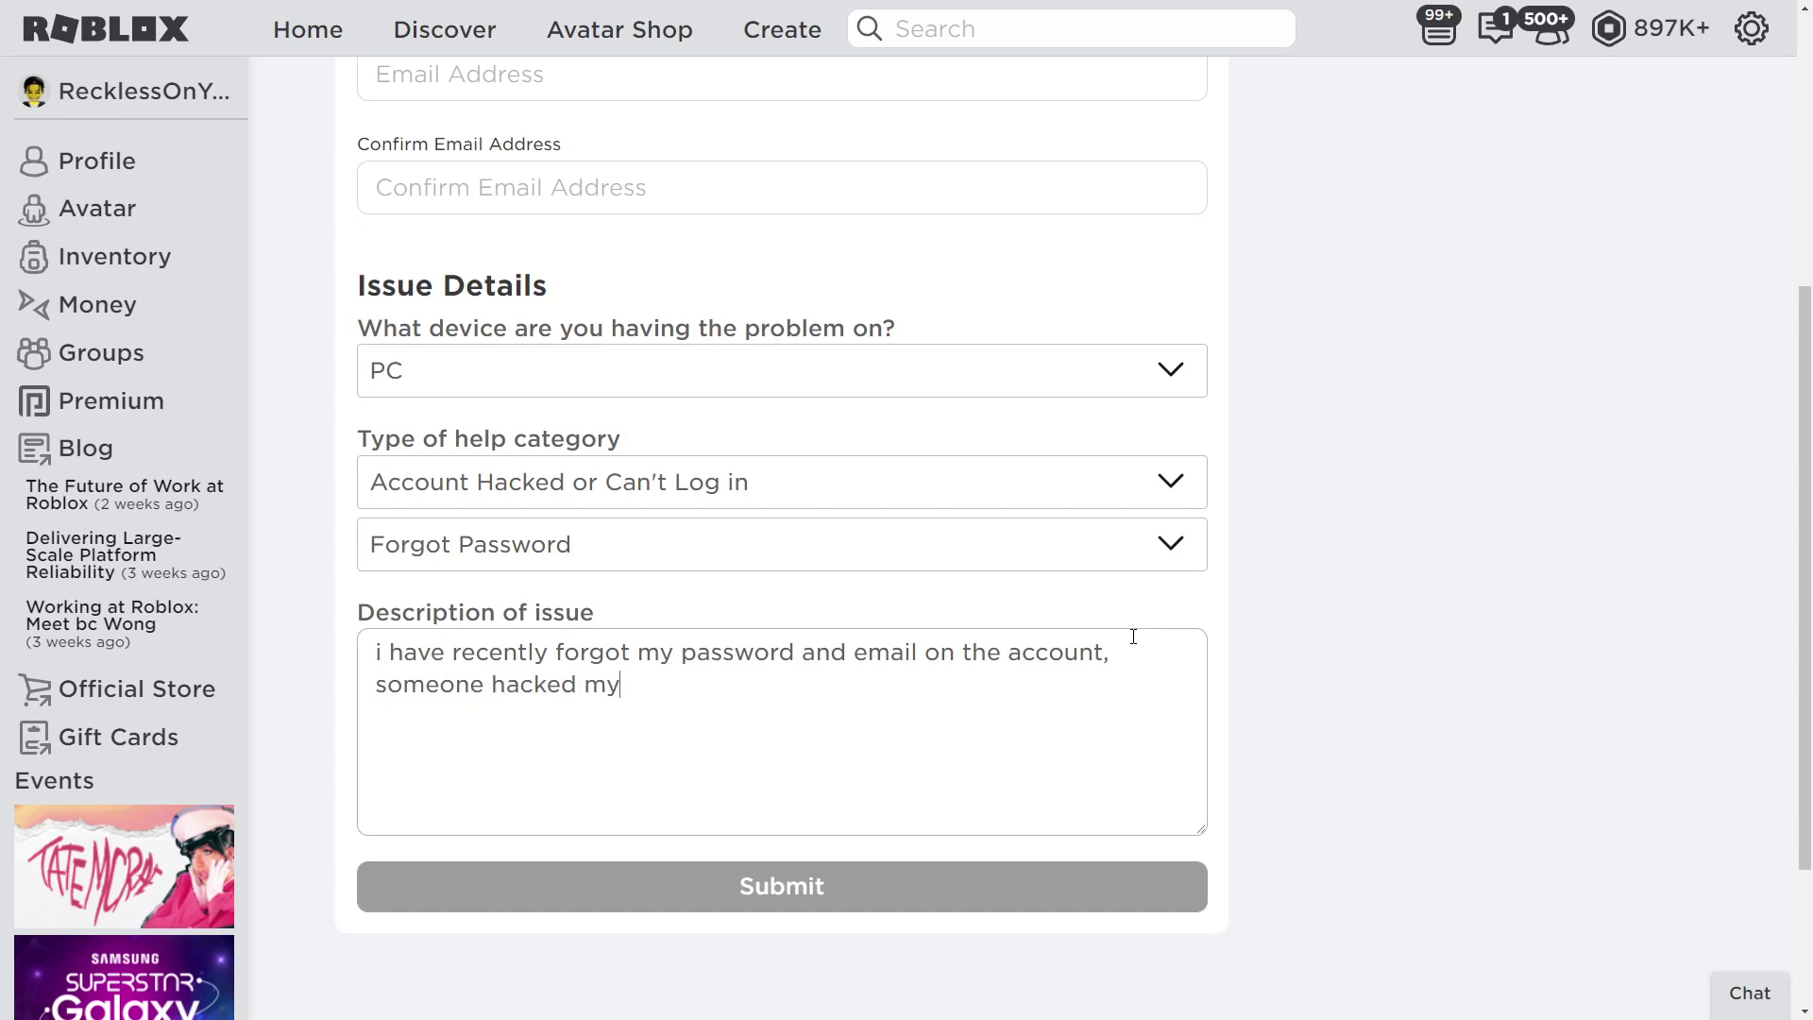
{"action": "type", "text": " p"}
{"action": "key", "text": "BackSpace"}
{"action": "type", "text": "account and removed"}
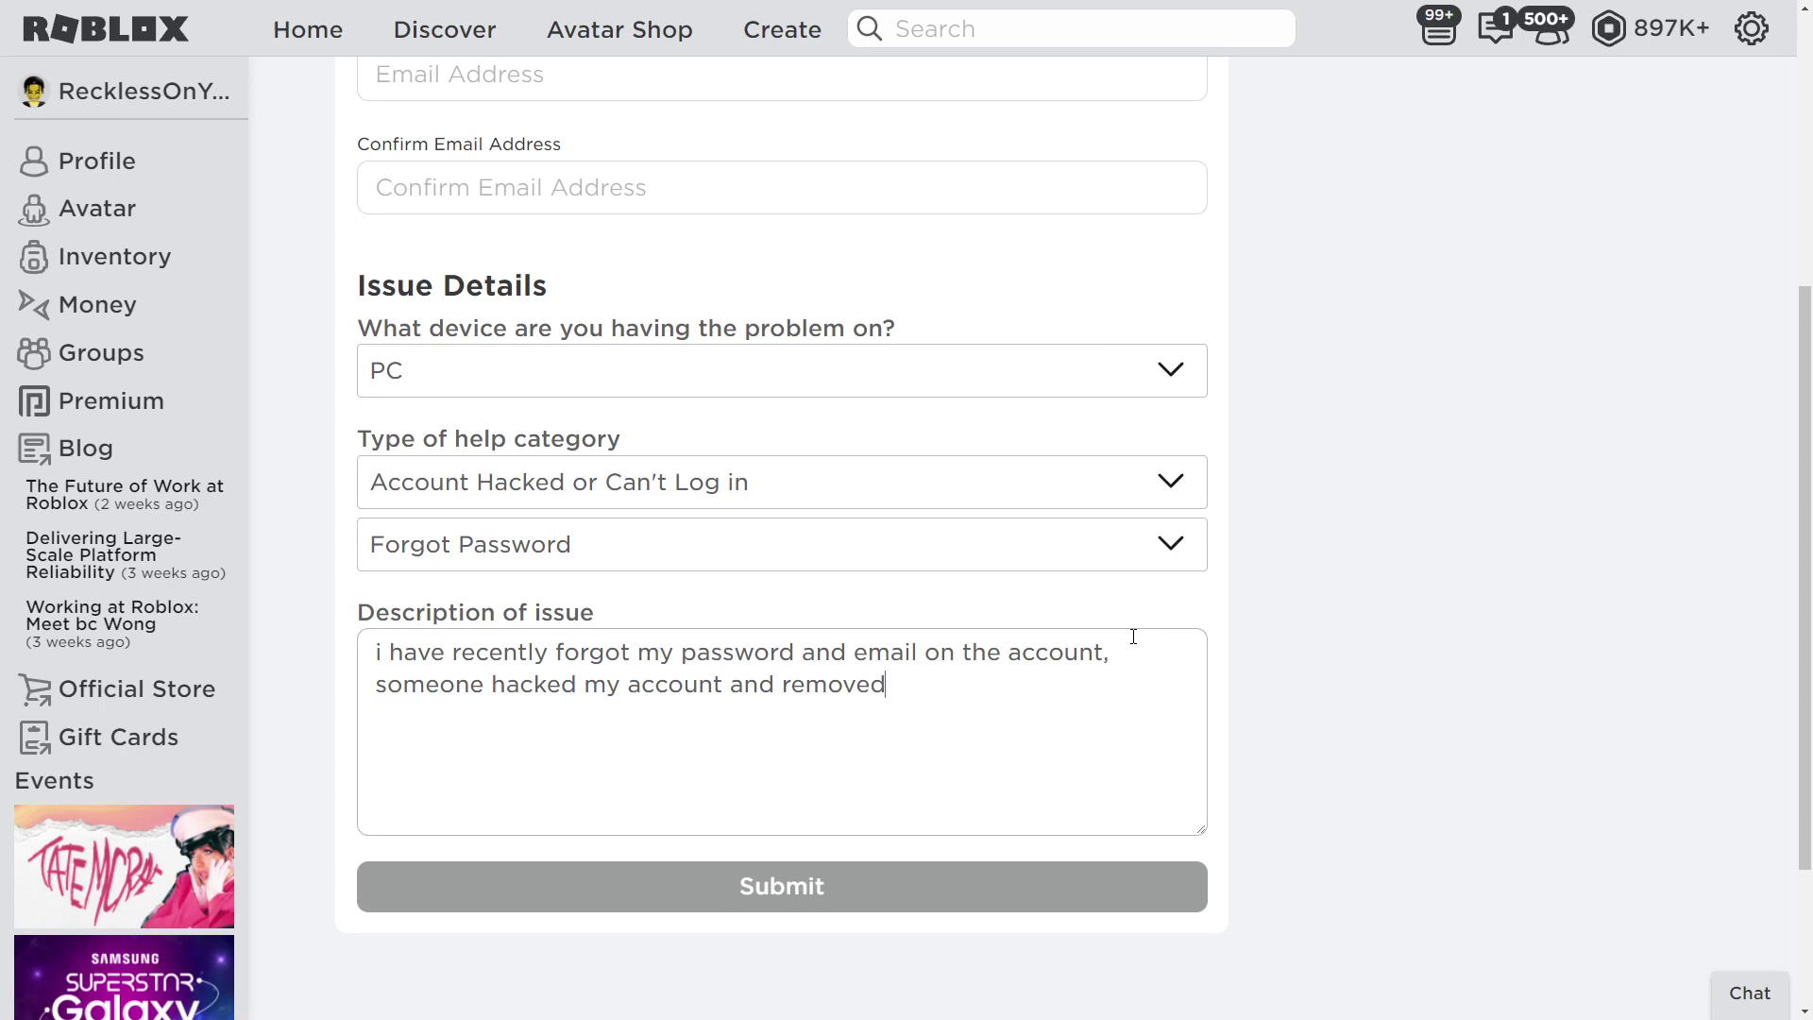
{"action": "type", "text": " my email off my "}
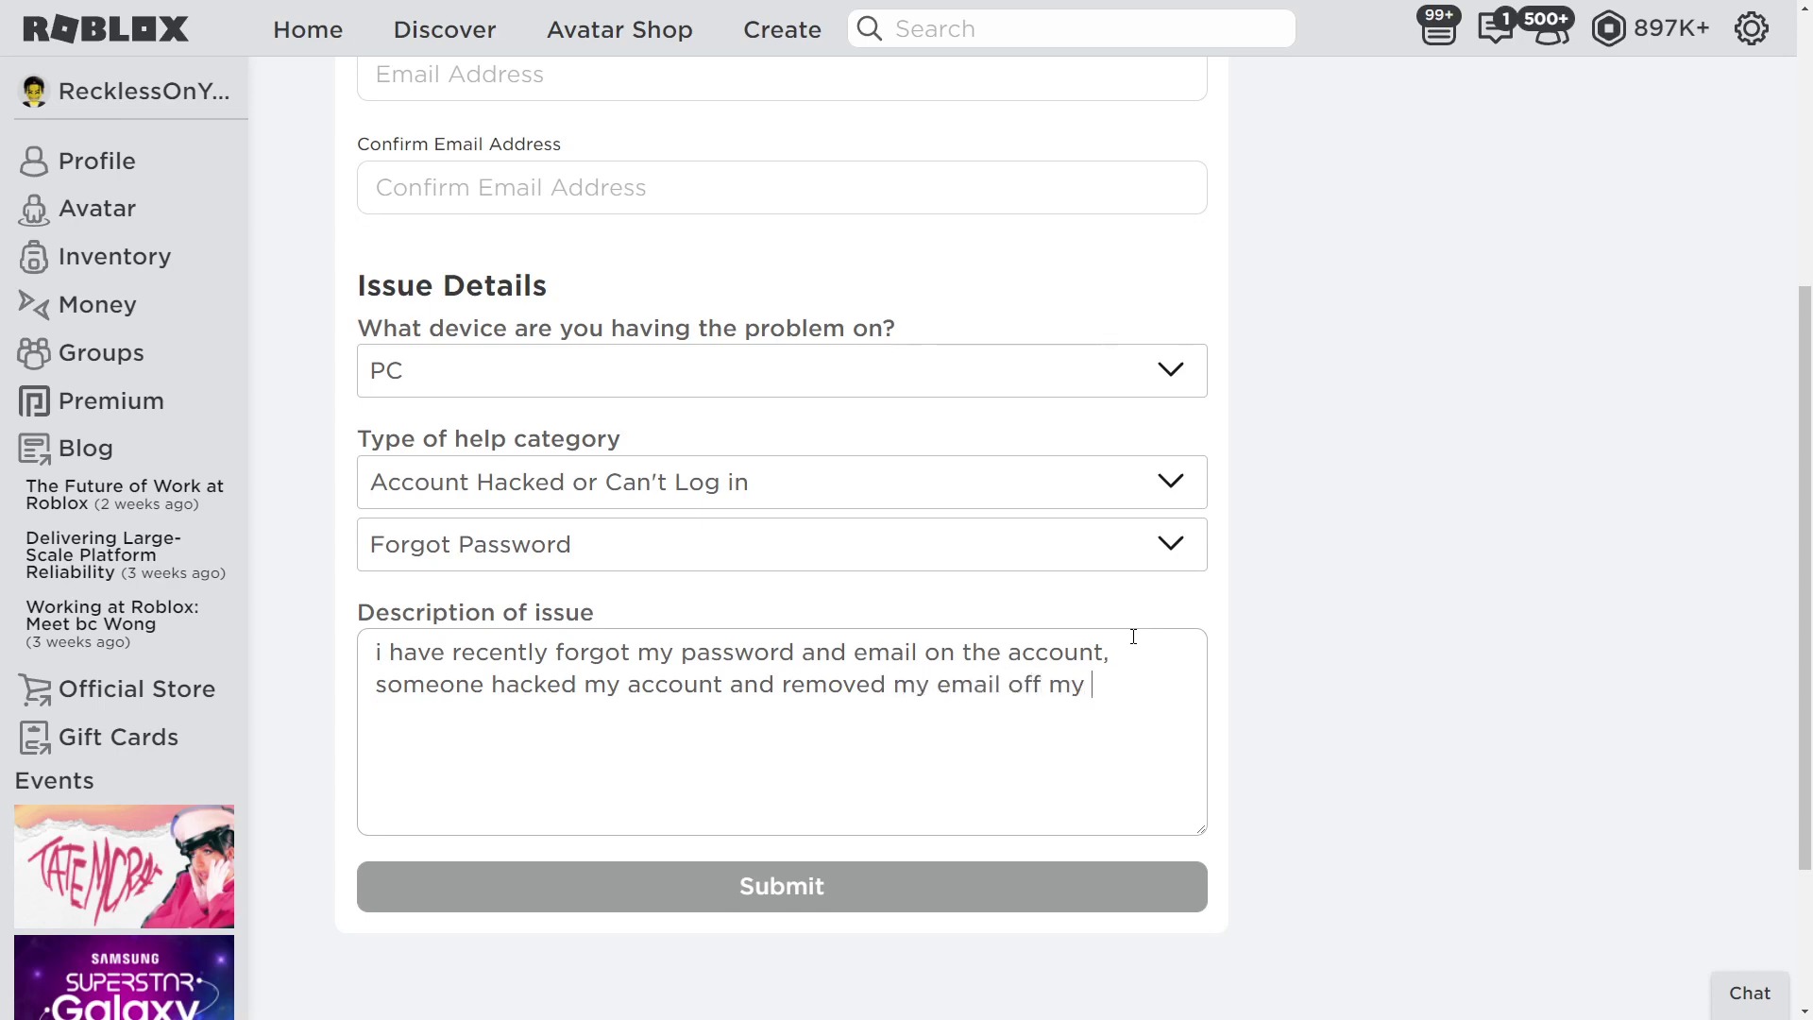
{"action": "type", "text": "account, he has aslo"}
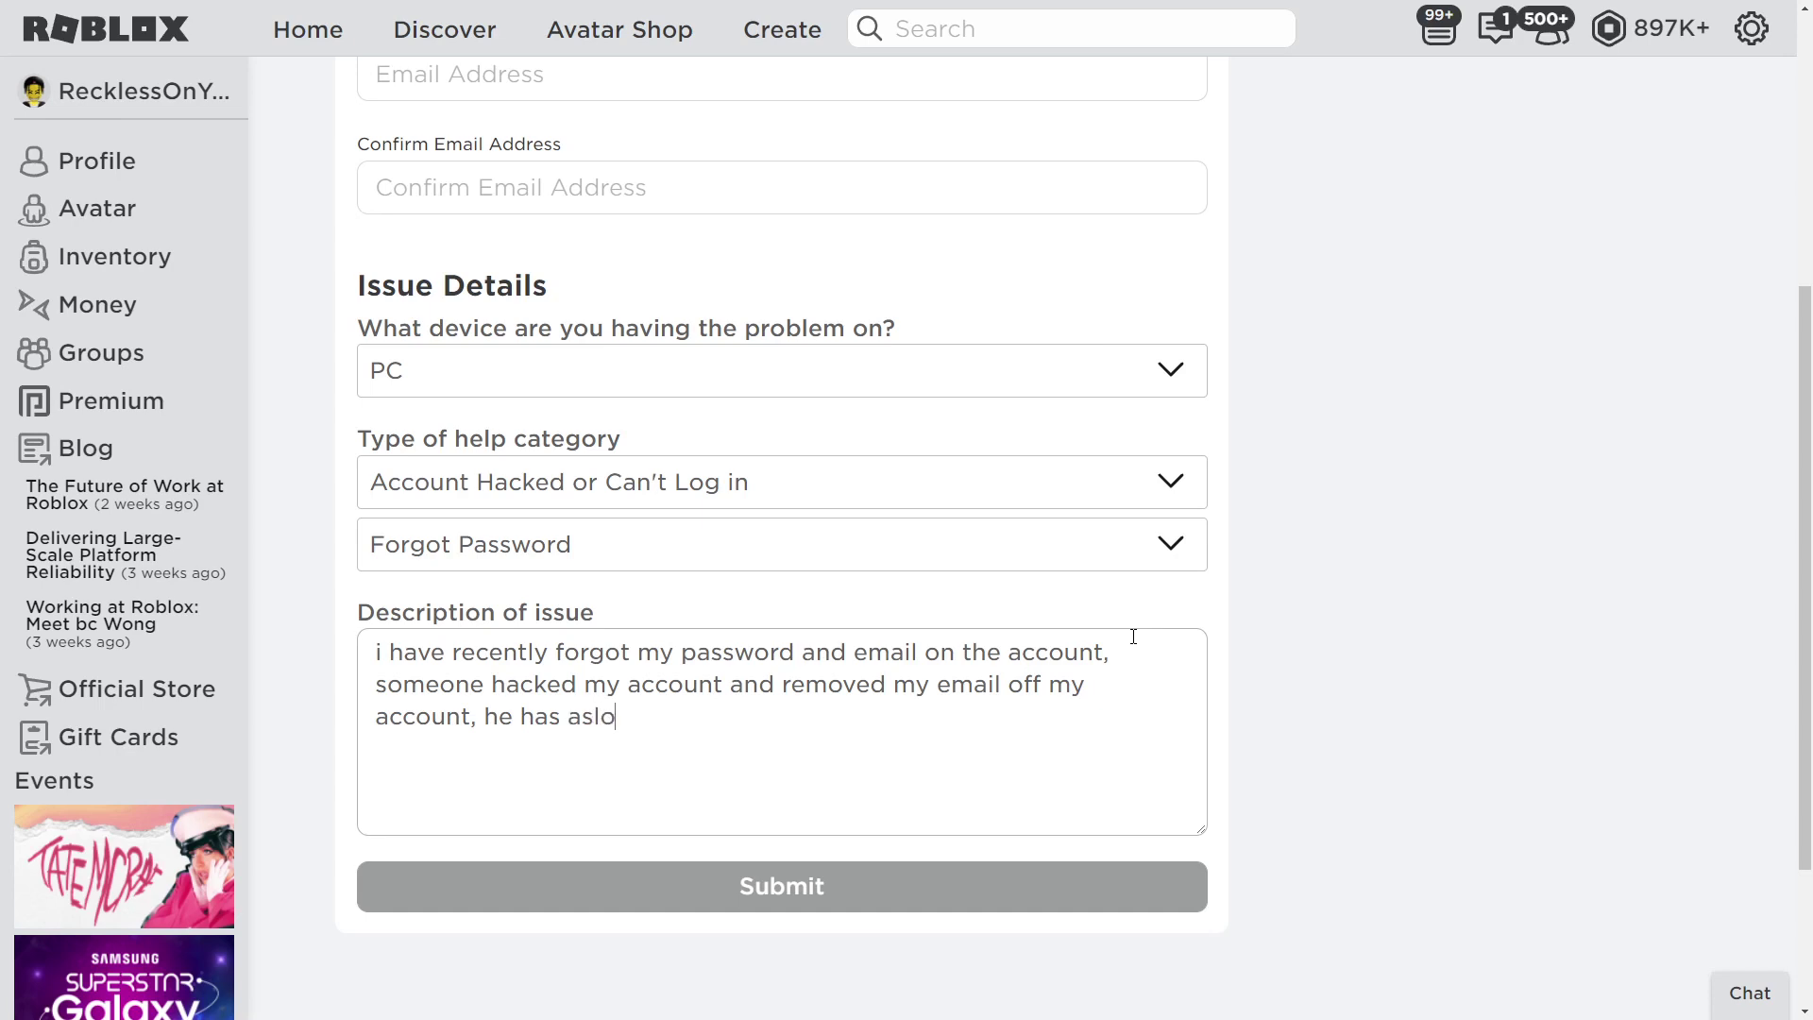
{"action": "key", "text": "BackSpace"}
{"action": "key", "text": "BackSpace"}
{"action": "key", "text": "BackSpace"}
{"action": "key", "text": "BackSpace"}
{"action": "key", "text": "BackSpace"}
{"action": "key", "text": "BackSpace"}
{"action": "type", "text": "cked my accouint"}
Add 'but i am not sure if he has changed my password because i have forgotten my password'.
{"action": "key", "text": "BackSpace"}
{"action": "key", "text": "BackSpace"}
{"action": "key", "text": "BackSpace"}
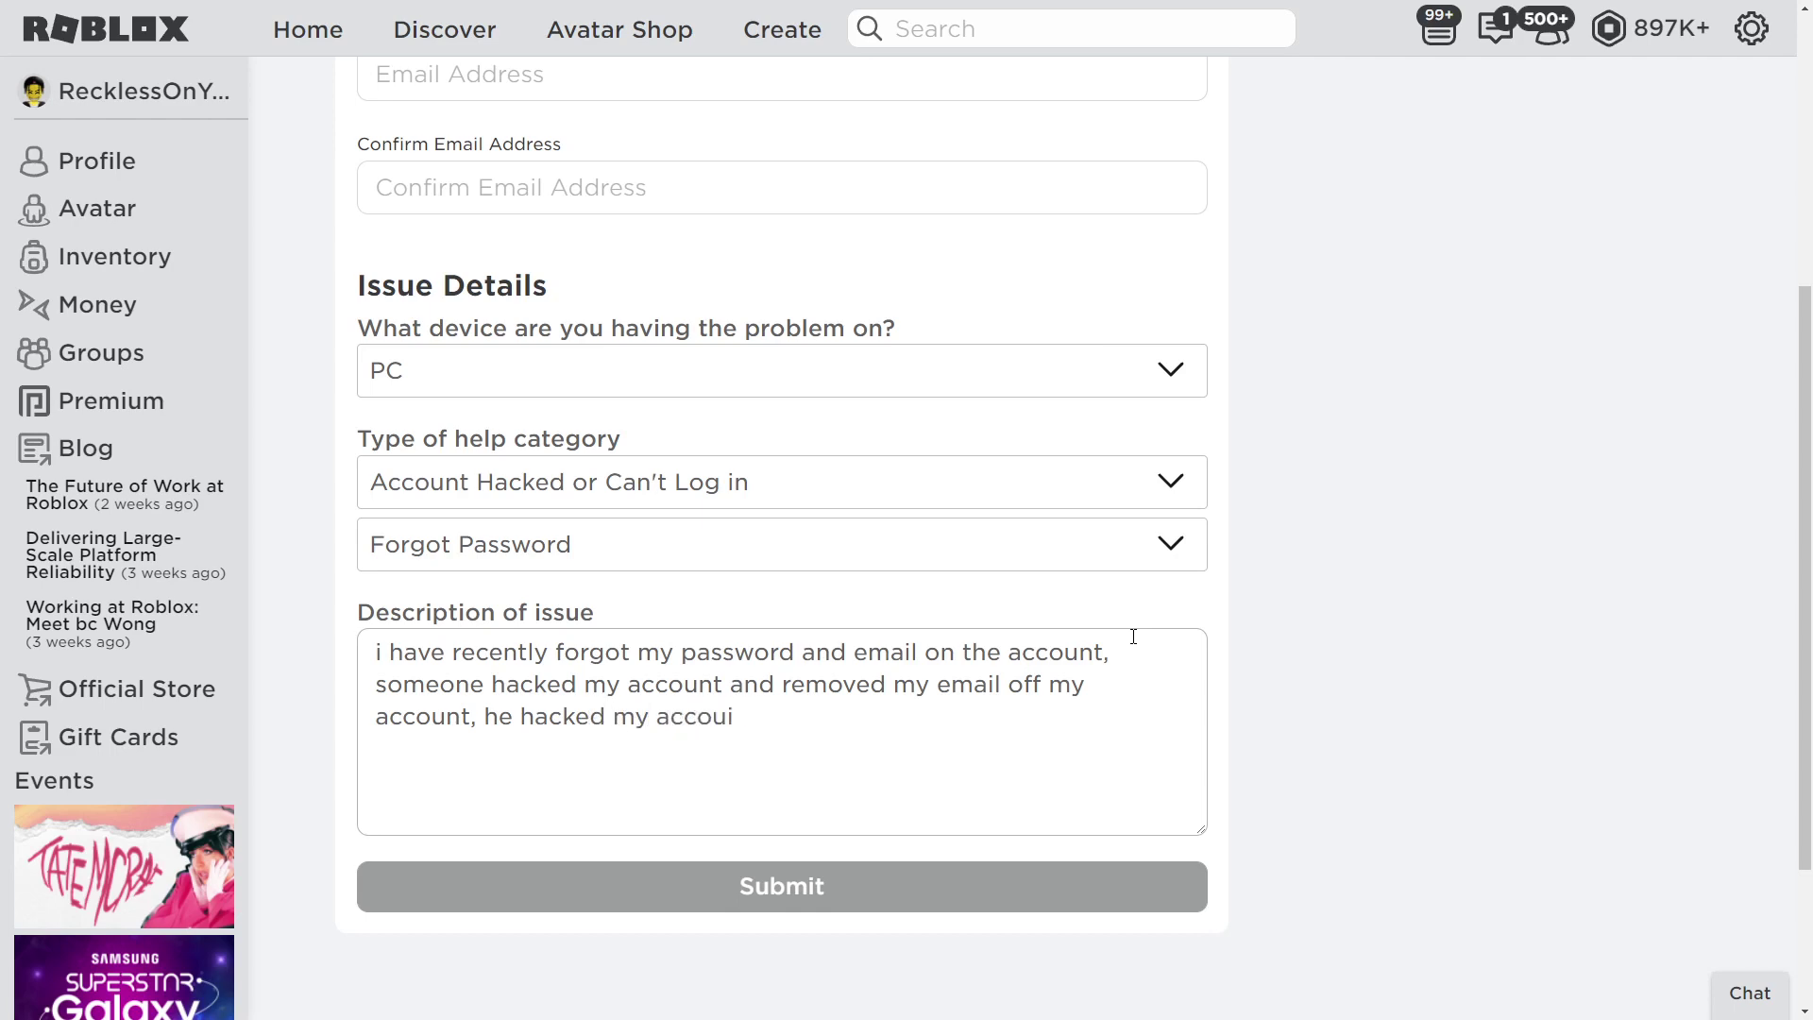
{"action": "type", "text": "nt but i am not sure if h"}
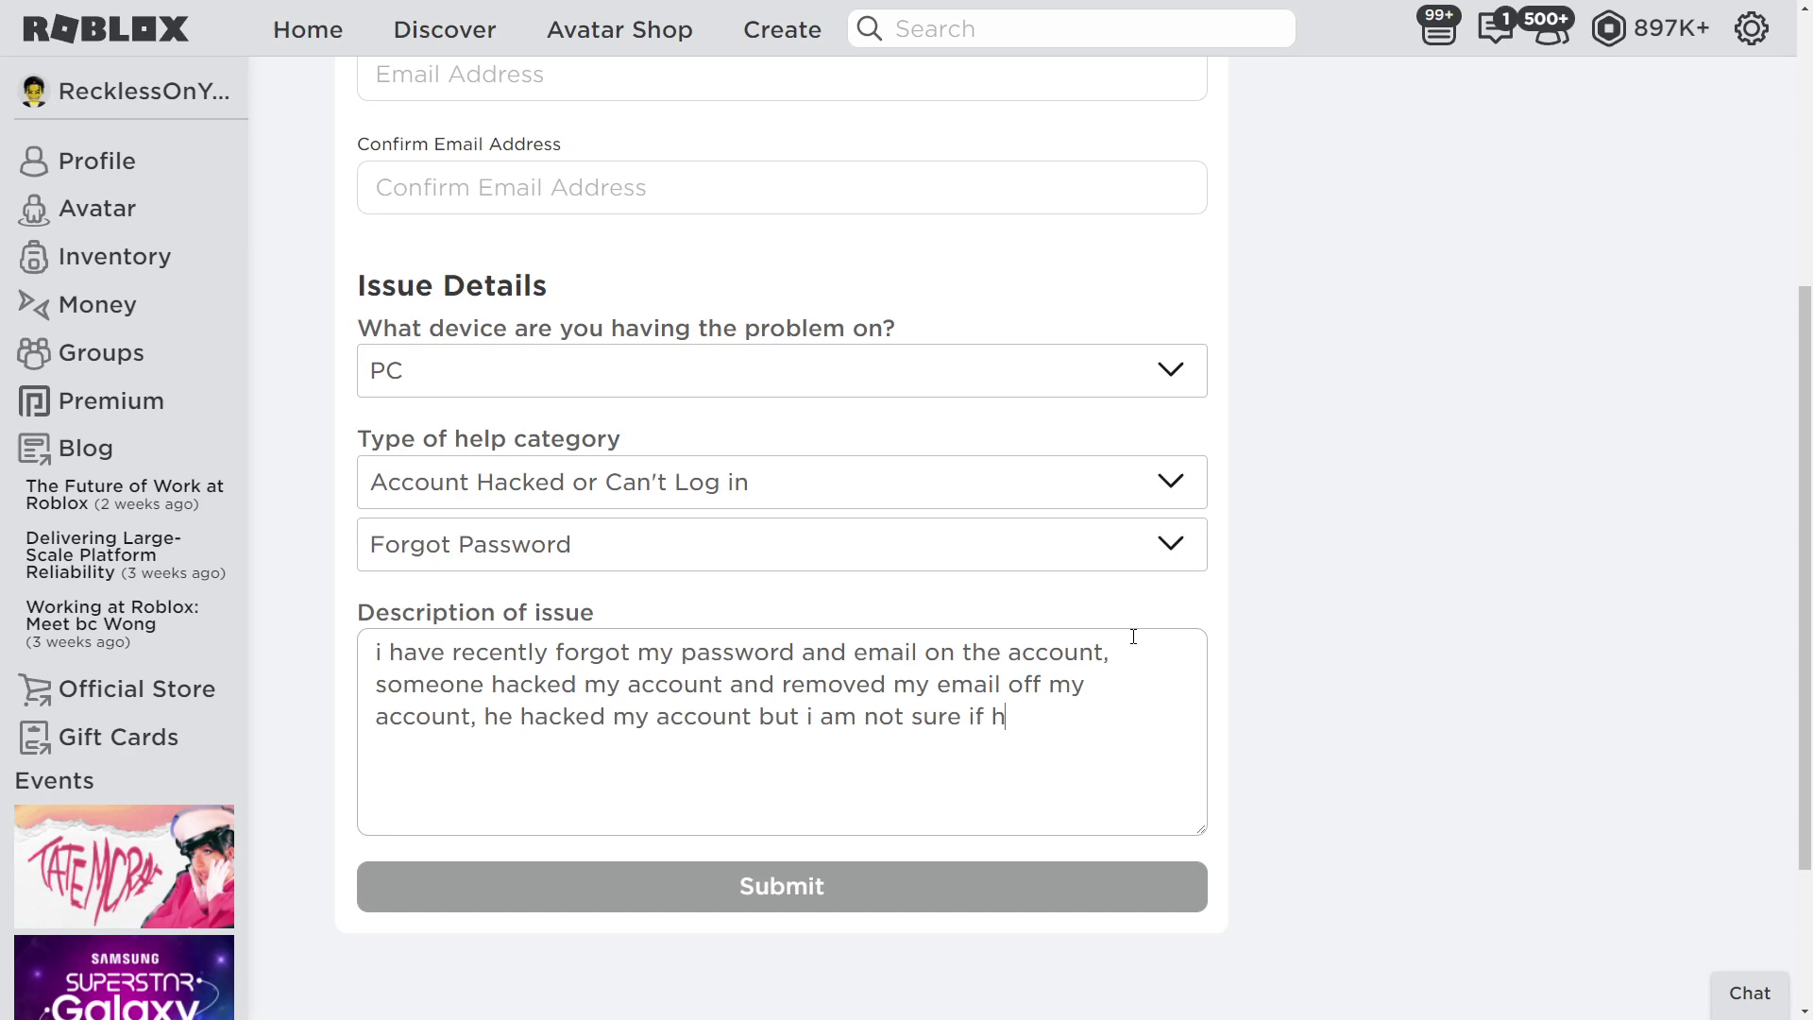
{"action": "type", "text": "e has changed m"}
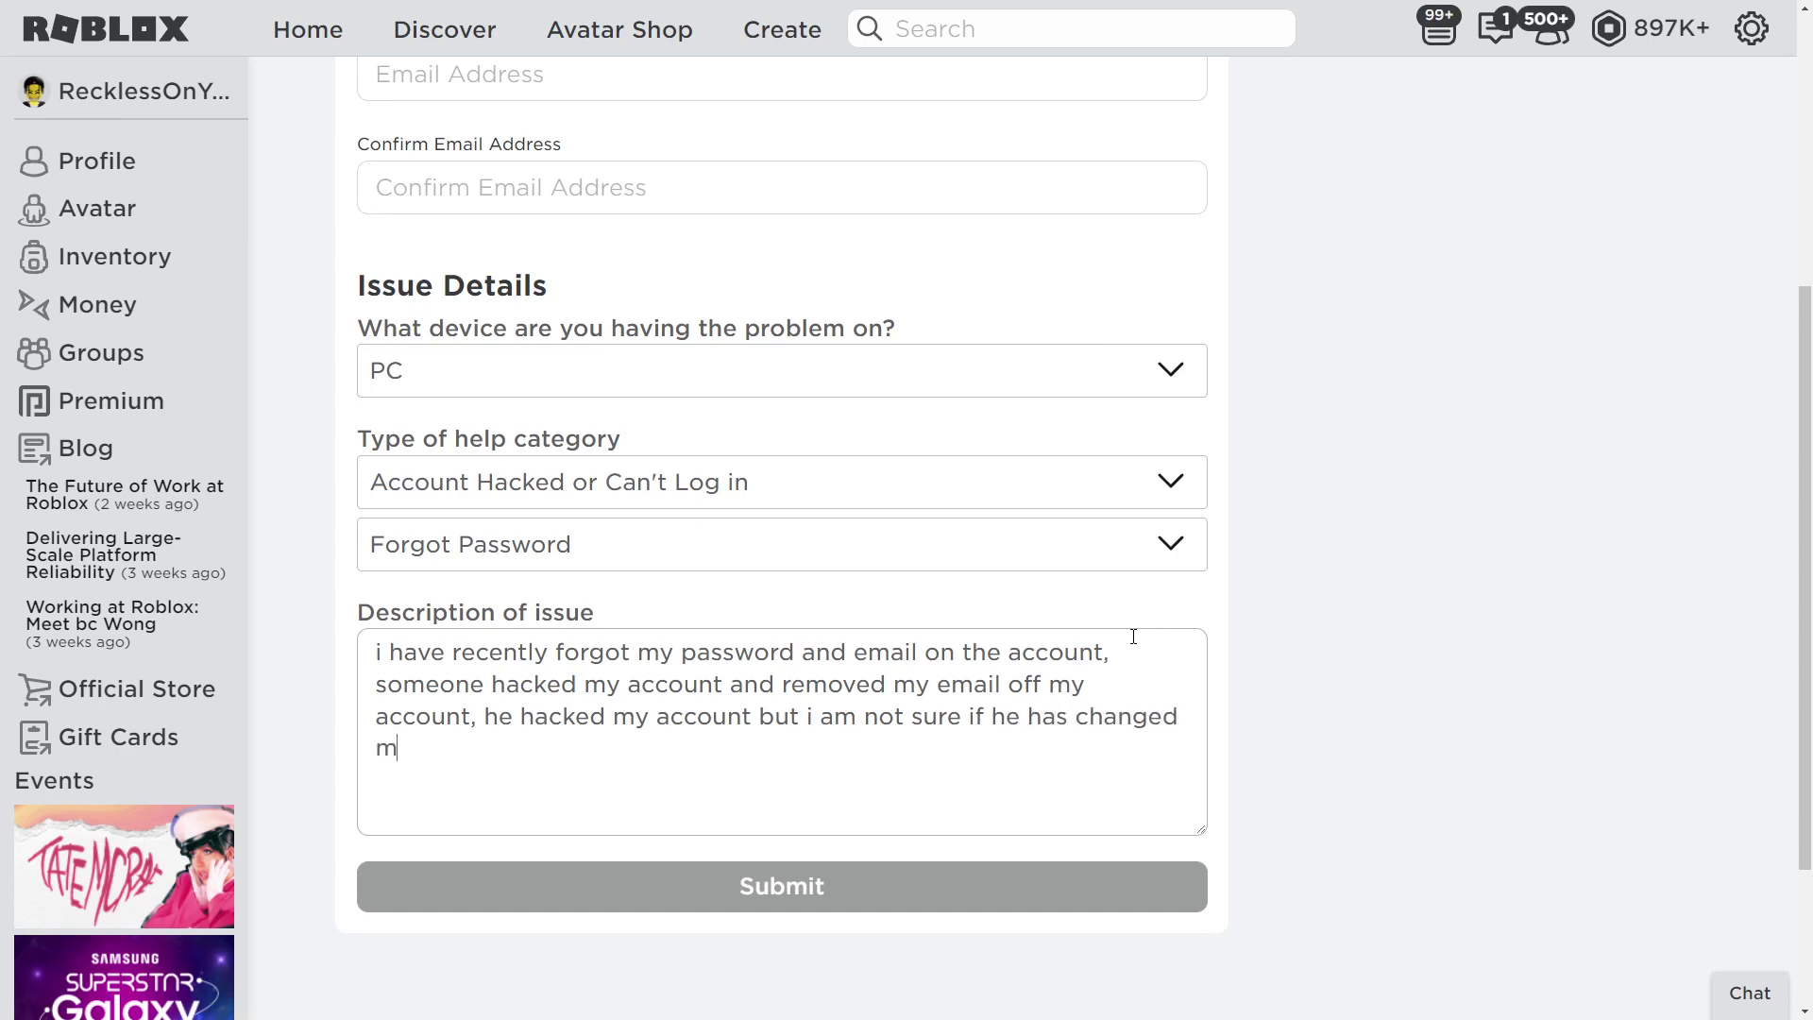
{"action": "type", "text": "y password because i have for"}
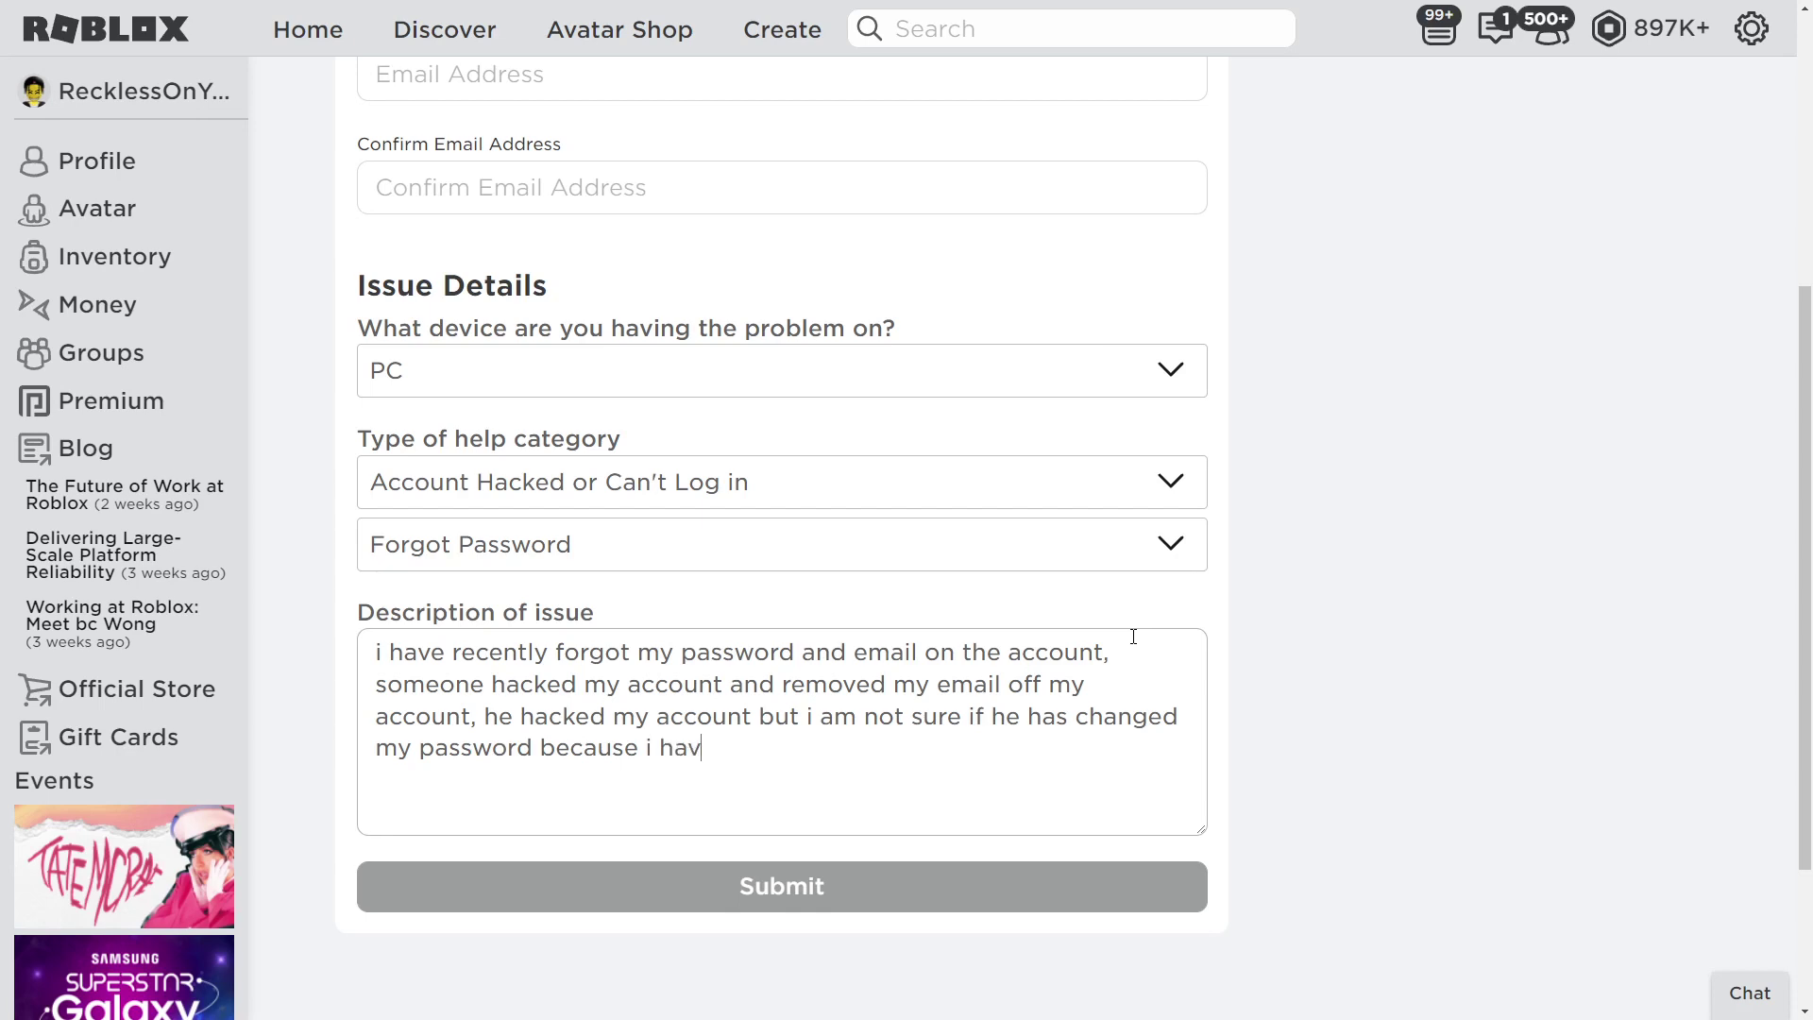
{"action": "key", "text": "BackSpace"}
{"action": "type", "text": "g"}
{"action": "key", "text": "BackSpace"}
{"action": "type", "text": "rgotton"}
{"action": "key", "text": "BackSpace"}
{"action": "key", "text": "BackSpace"}
{"action": "type", "text": "n p"}
{"action": "key", "text": "BackSpace"}
{"action": "type", "text": "my passw"}
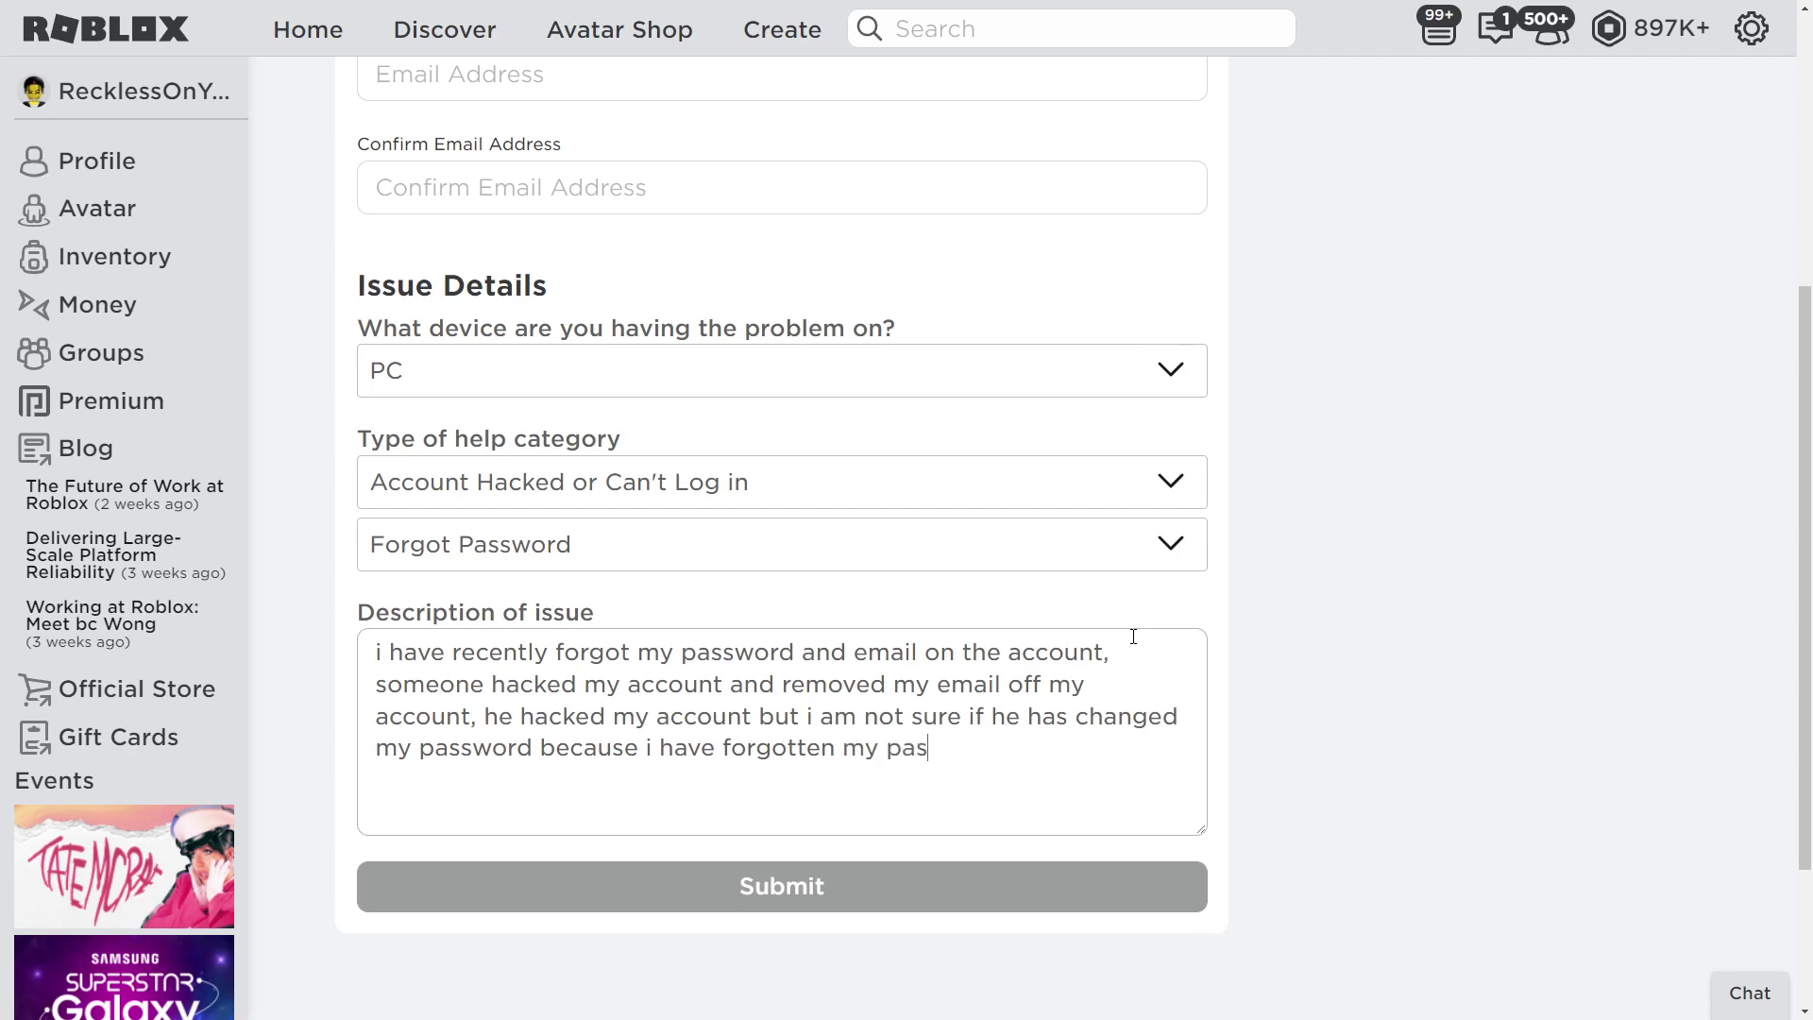
{"action": "type", "text": "ord, plwa"}
Add 'please can you look into this because i am a loyal roblox player and have been using this for'.
{"action": "key", "text": "BackSpace"}
{"action": "key", "text": "BackSpace"}
{"action": "type", "text": "ease can "}
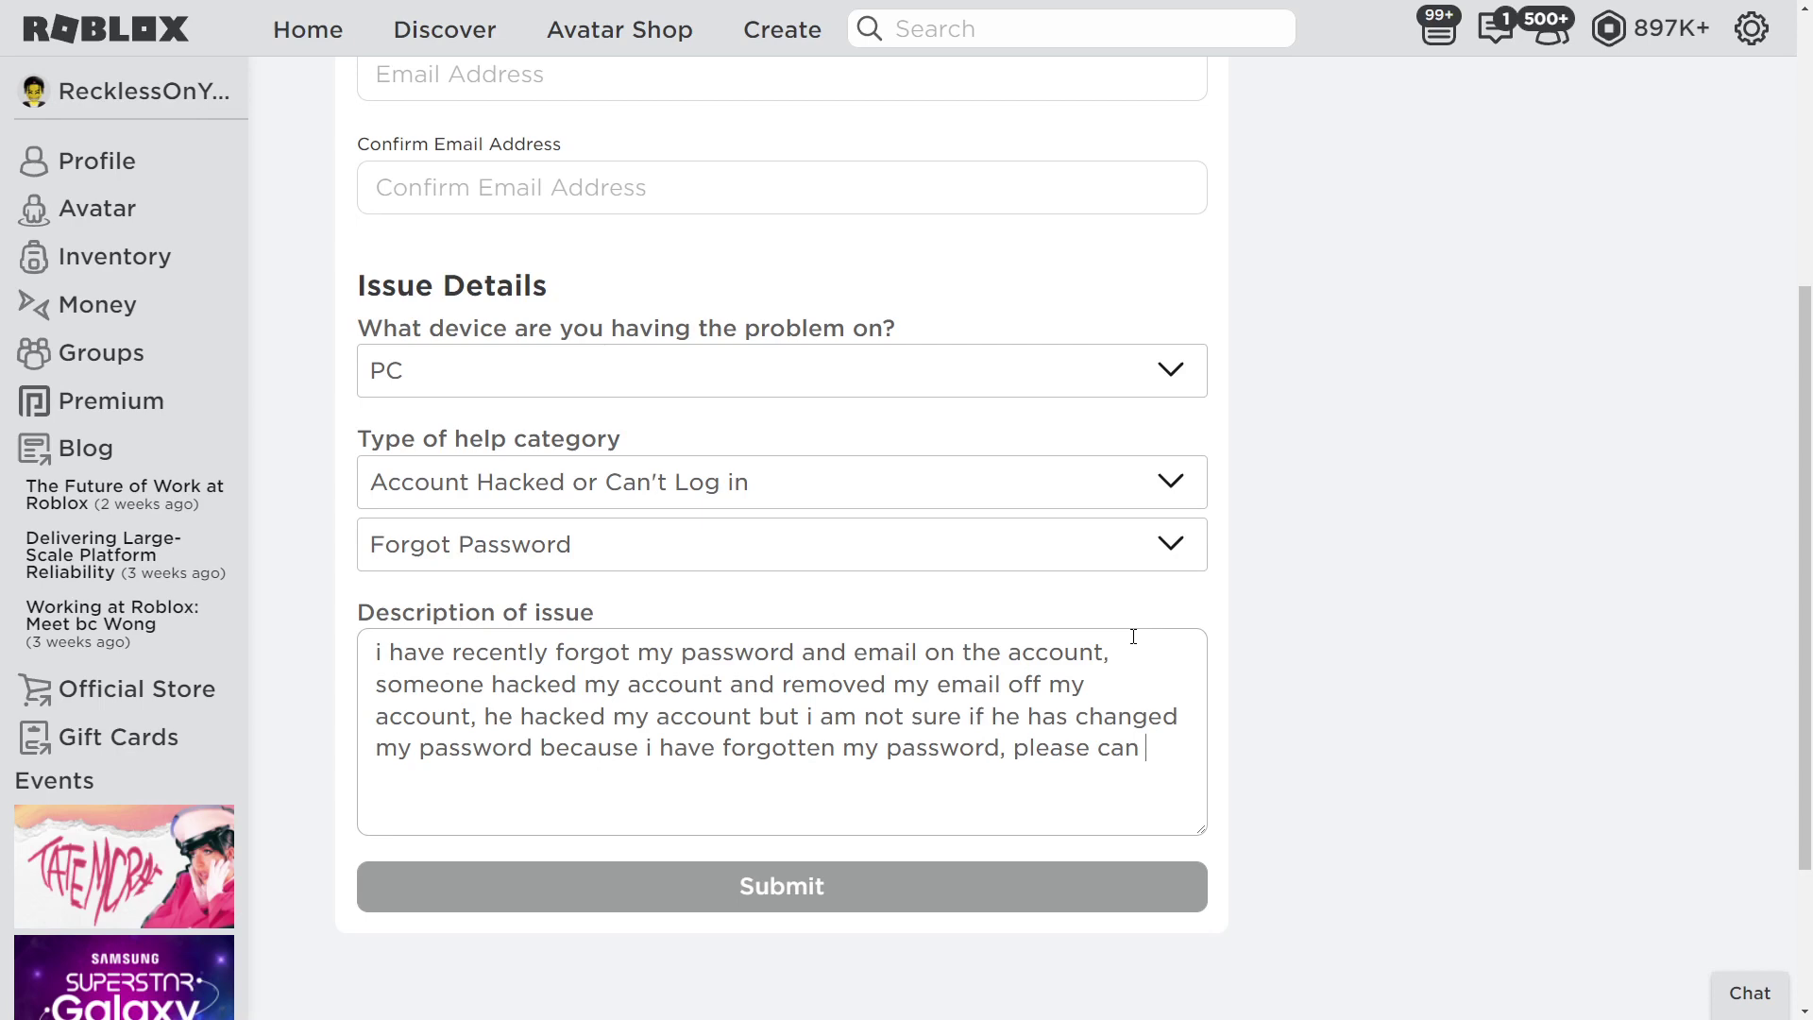
{"action": "type", "text": "you look into this because i am "}
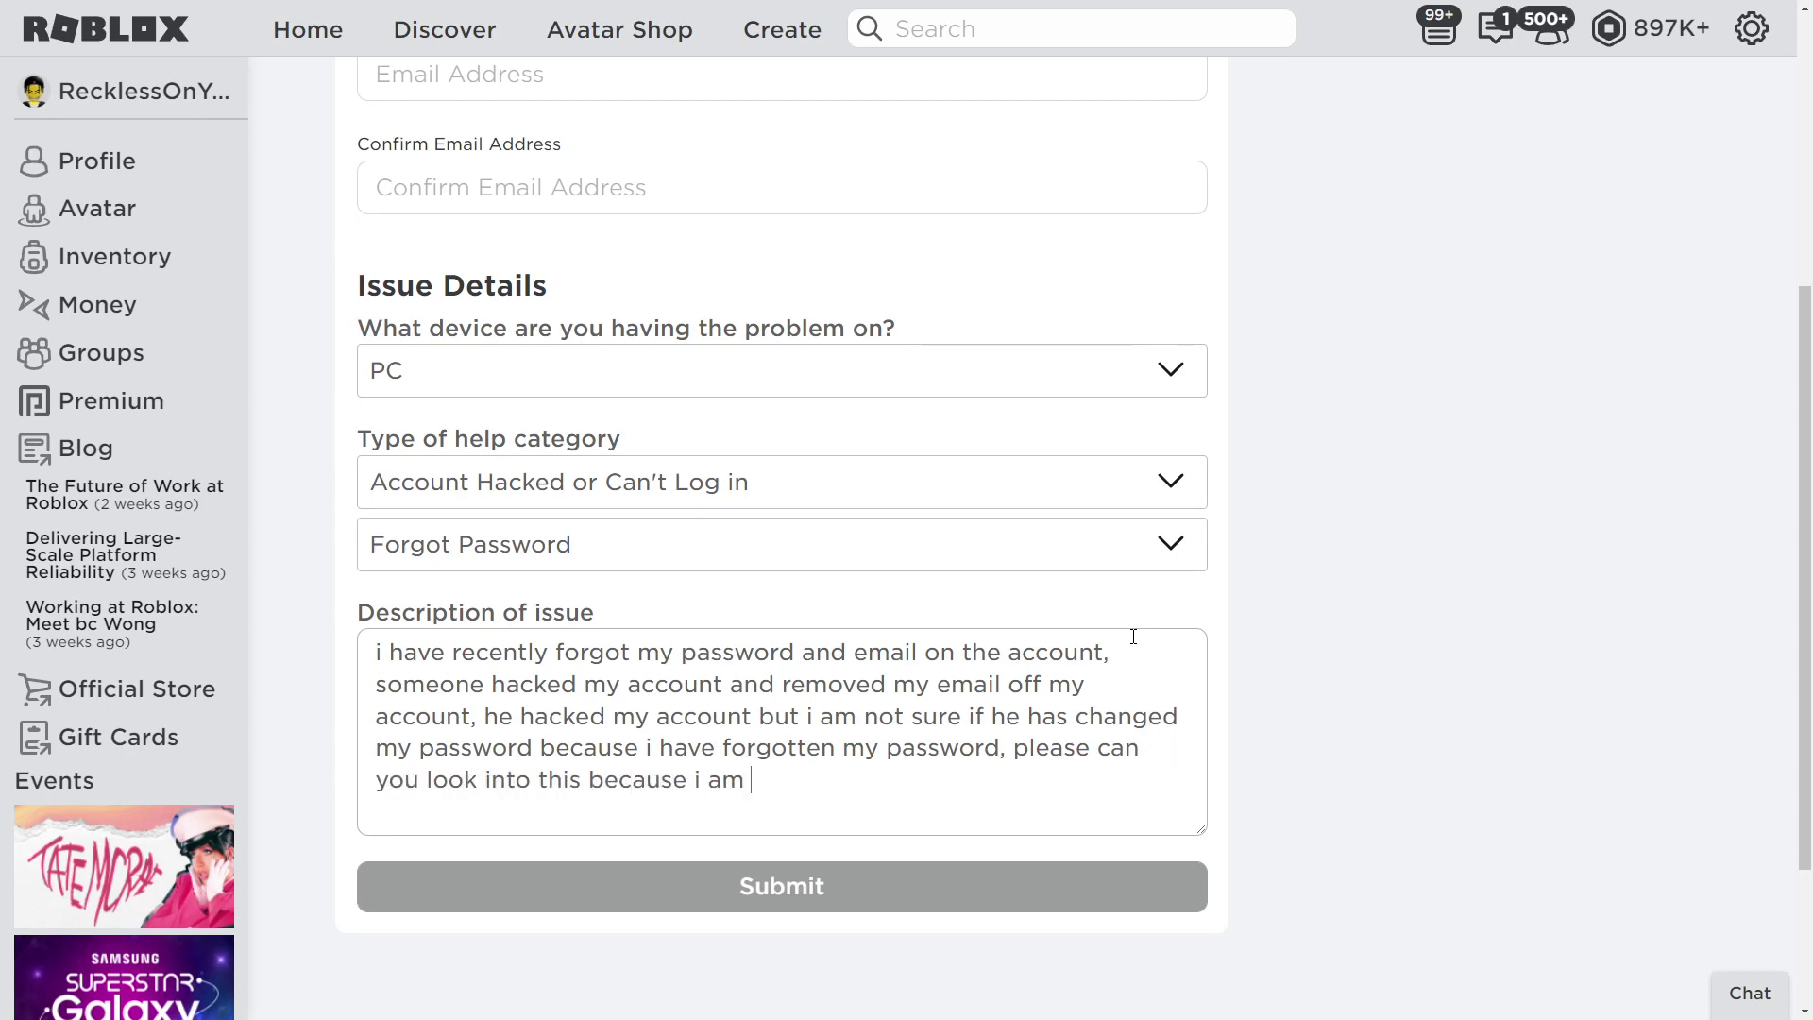
{"action": "type", "text": "a loyal roblox "}
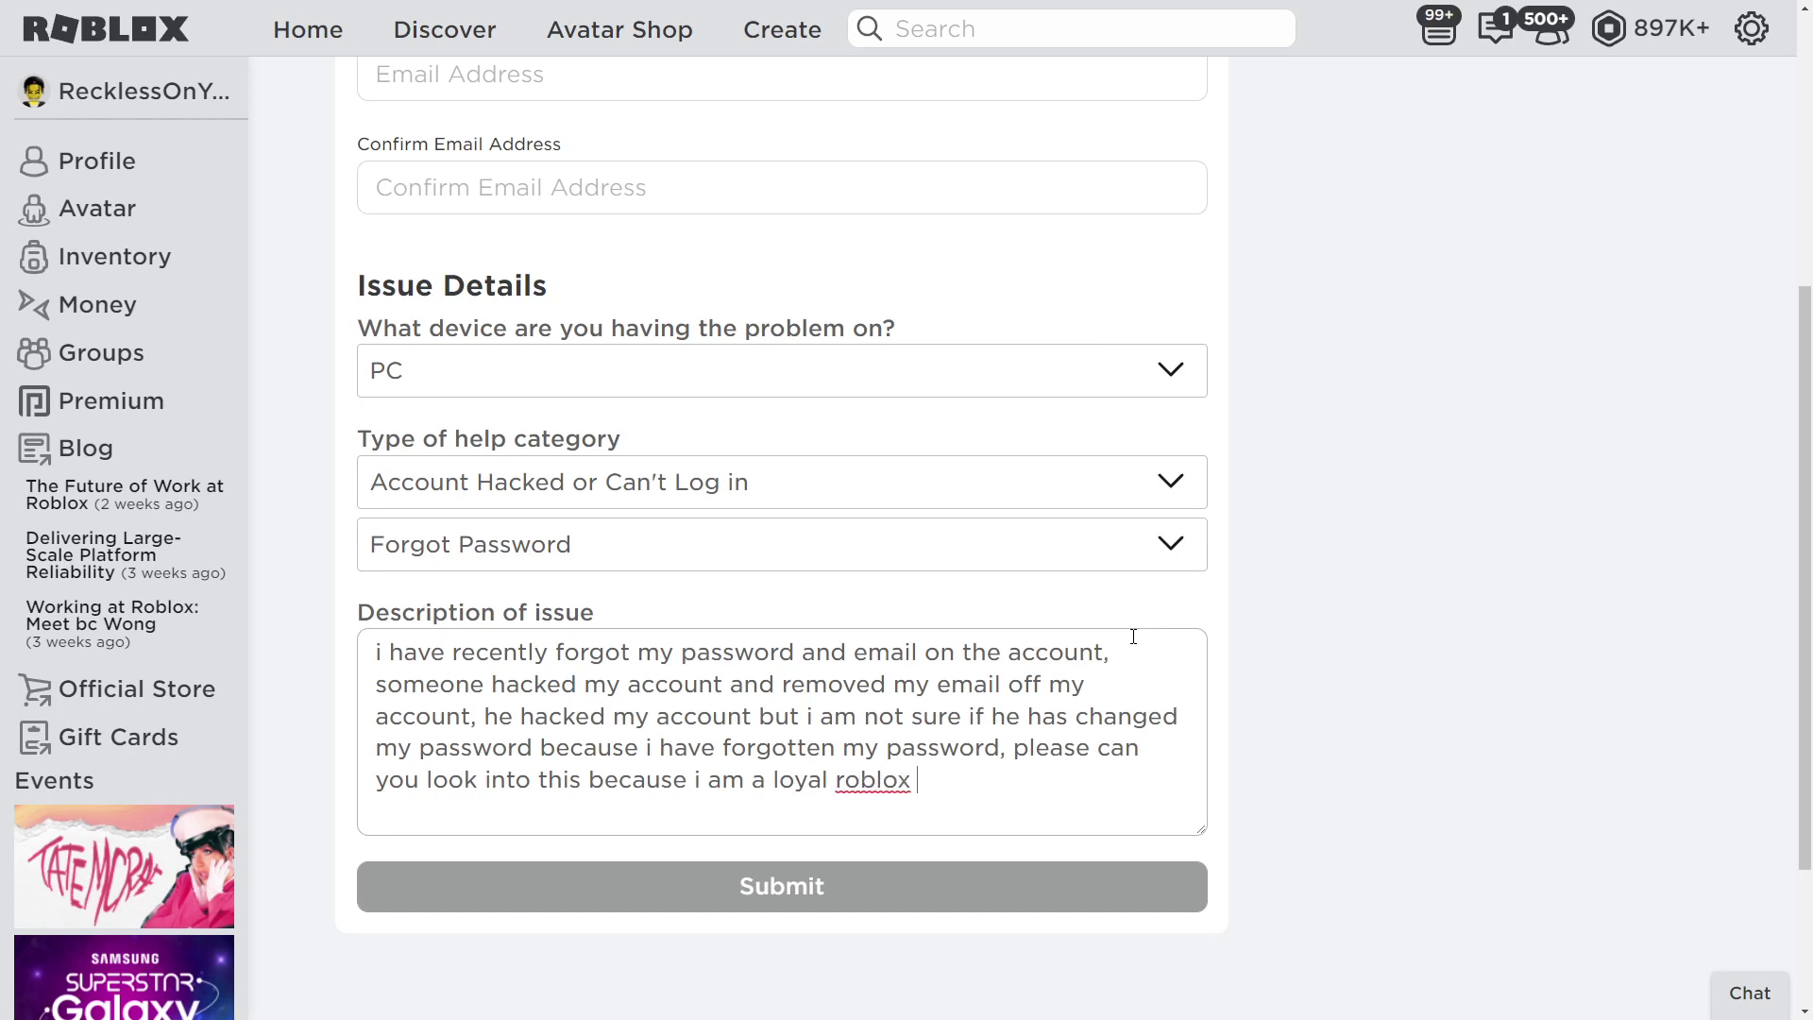
{"action": "type", "text": "player and hav"}
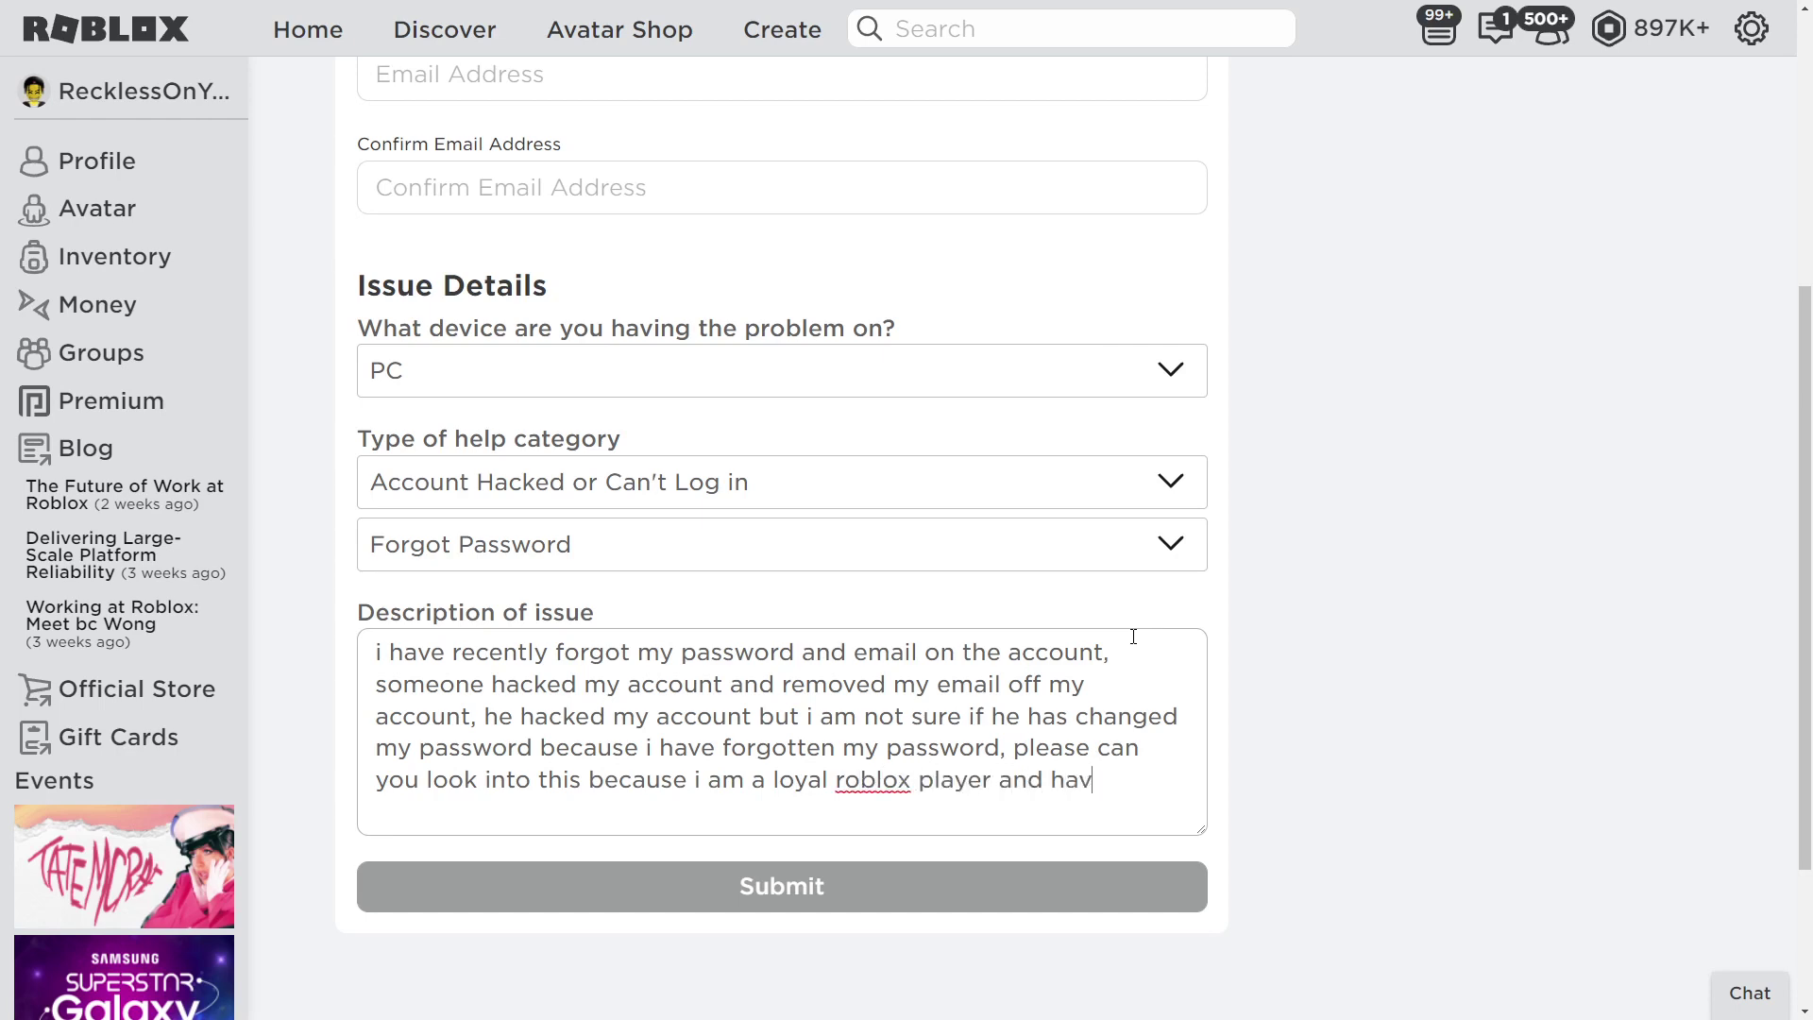
{"action": "type", "text": "e been using this"}
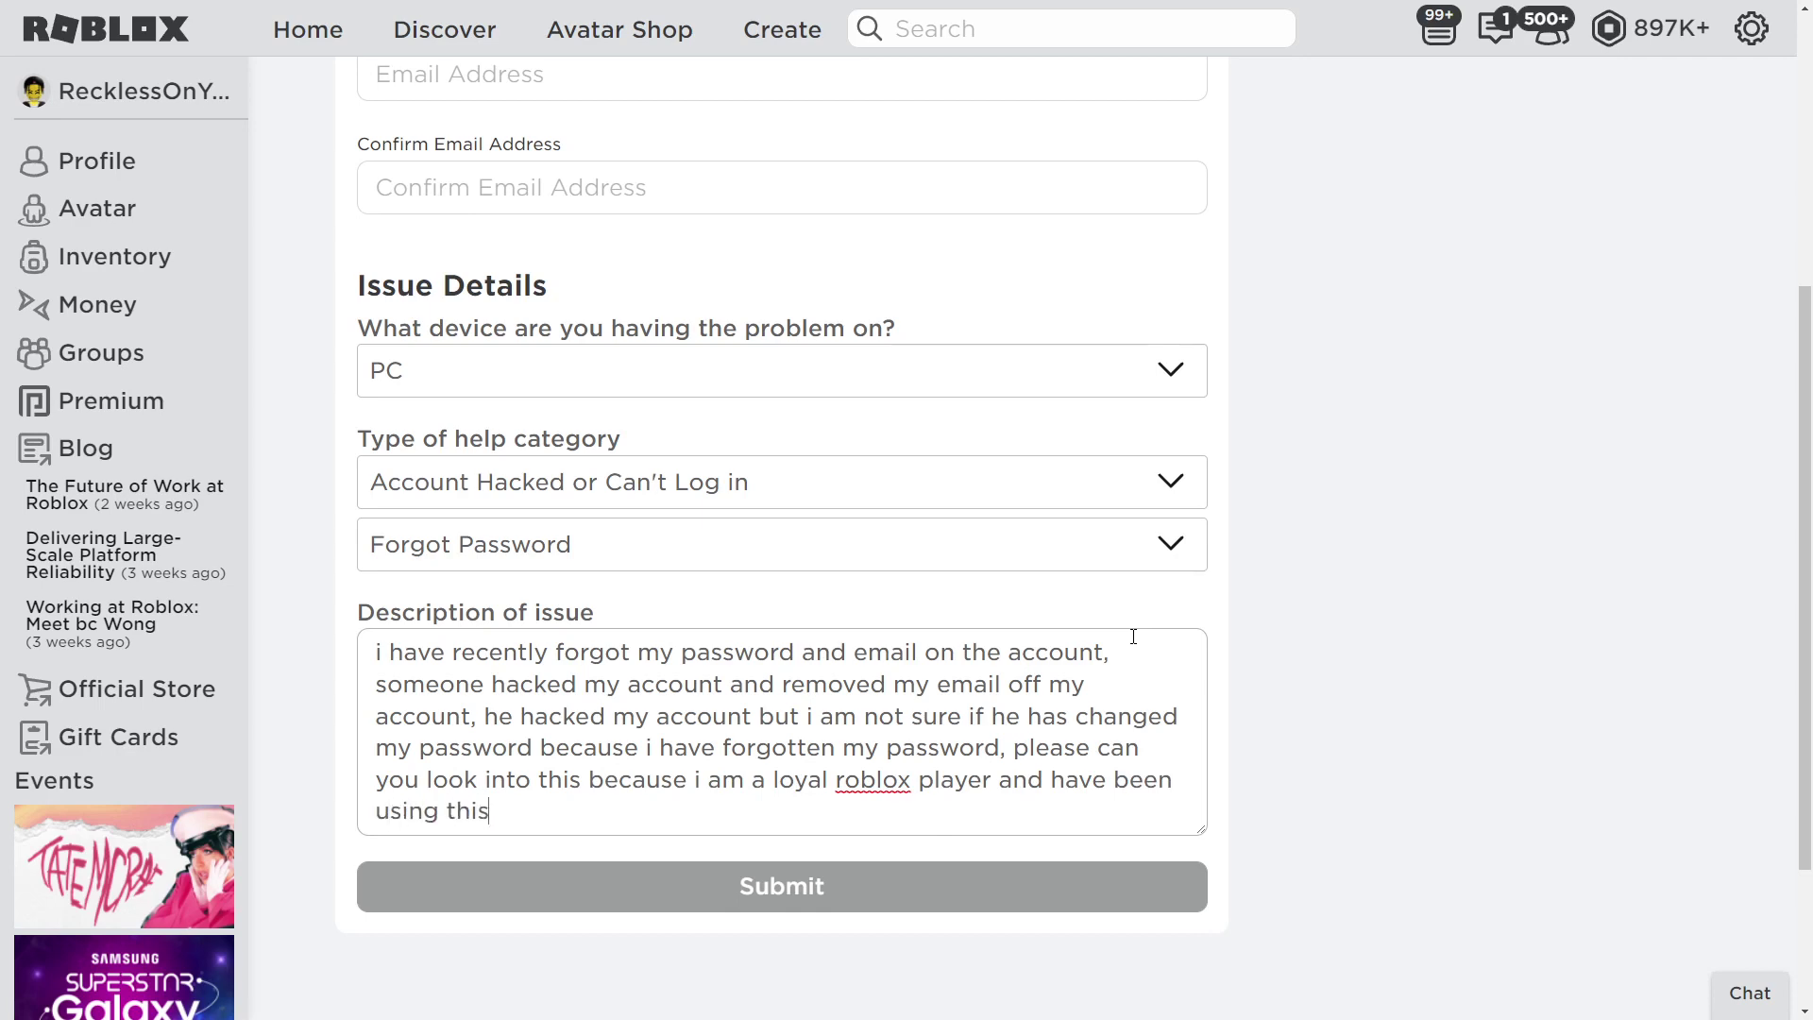
{"action": "type", "text": " for years"}
{"action": "key", "text": "BackSpace"}
{"action": "key", "text": "BackSpace"}
{"action": "key", "text": "BackSpace"}
{"action": "key", "text": "BackSpace"}
{"action": "key", "text": "BackSpace"}
End the description with '2 months' and scroll to review the completed form.
{"action": "type", "text": "2 ,motnhs"}
{"action": "key", "text": "BackSpace"}
{"action": "key", "text": "BackSpace"}
{"action": "key", "text": "BackSpace"}
{"action": "key", "text": "BackSpace"}
{"action": "type", "text": "nths"}
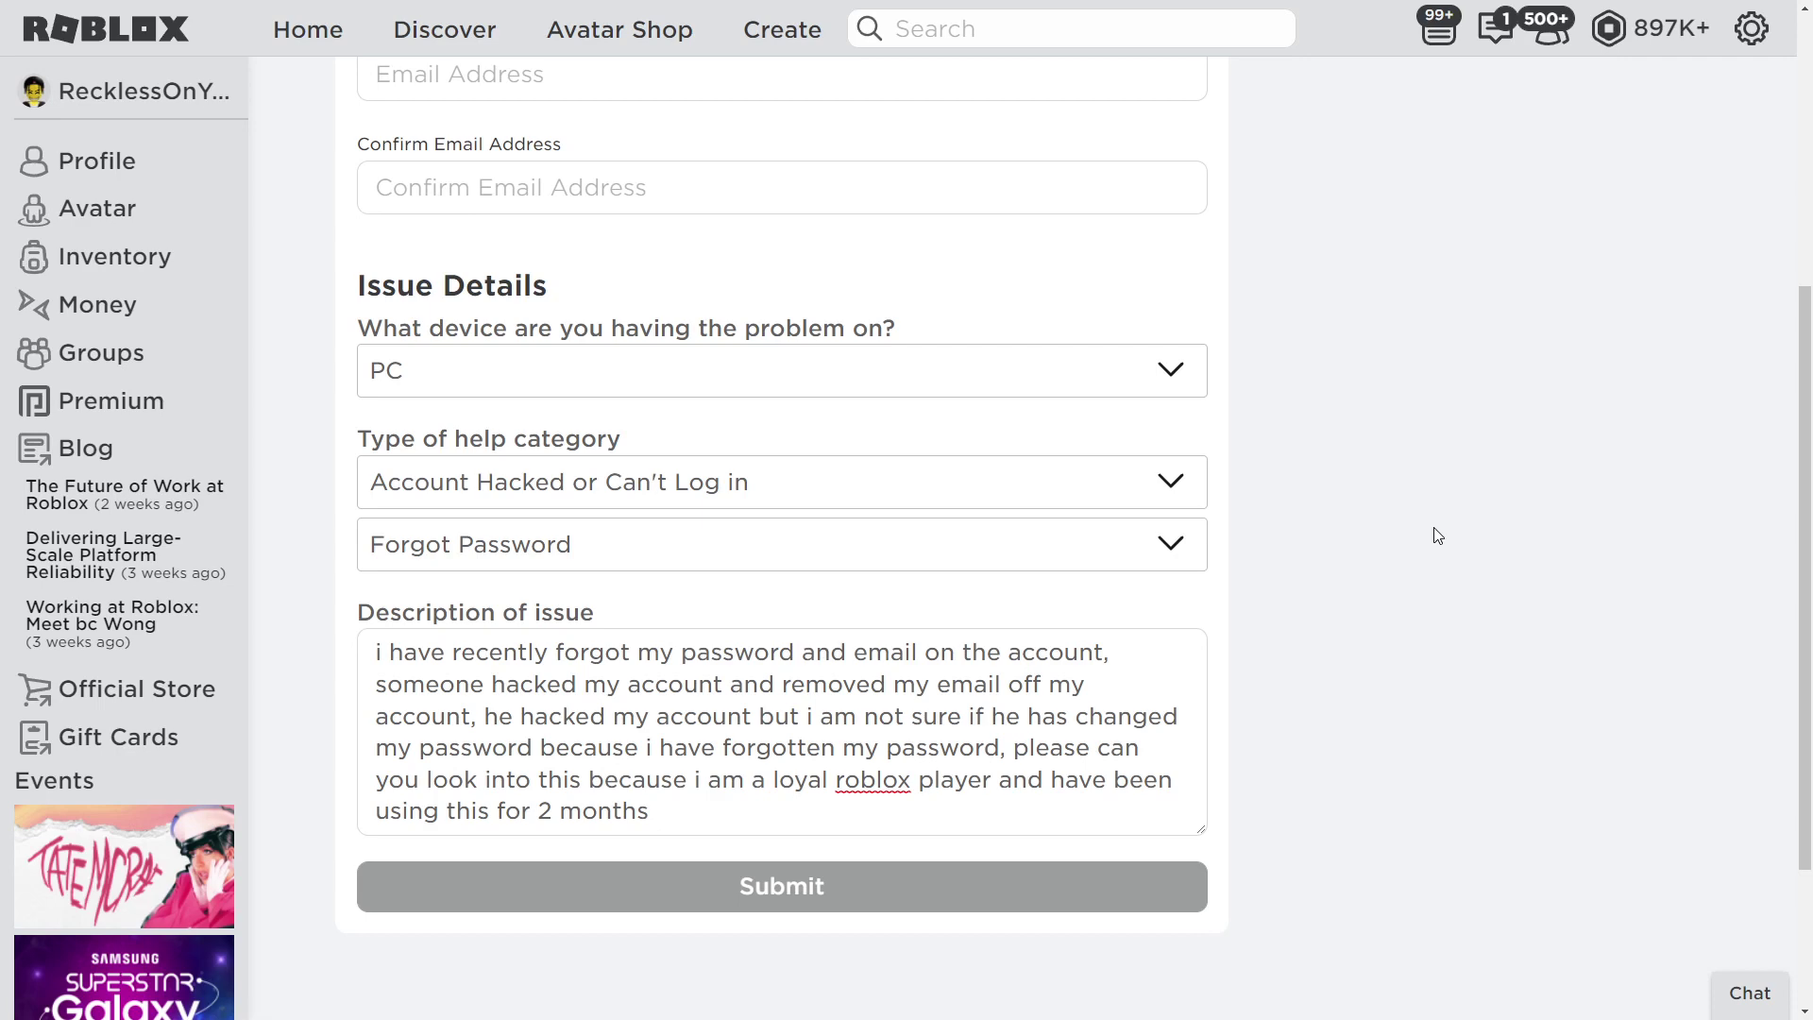
{"action": "scroll", "coordinate": [1430, 530], "scroll_direction": "up", "scroll_amount": 2}
{"action": "scroll", "coordinate": [1687, 566], "scroll_direction": "down", "scroll_amount": 2}
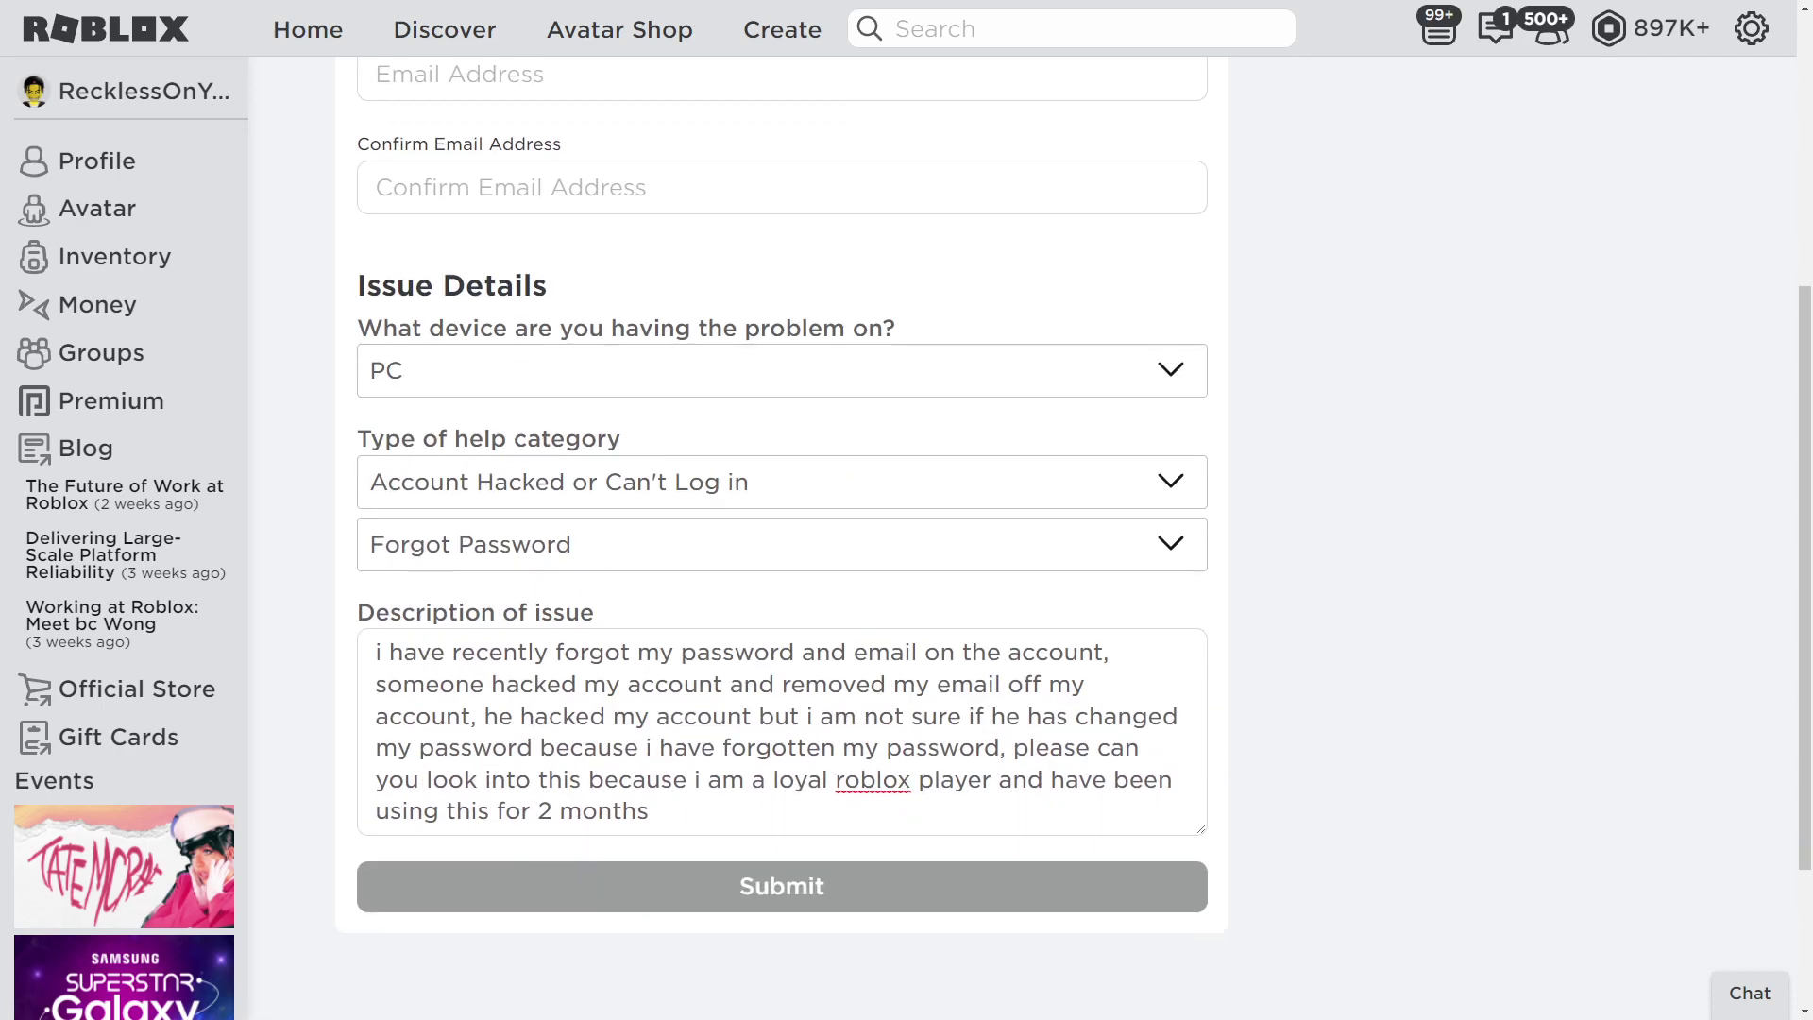